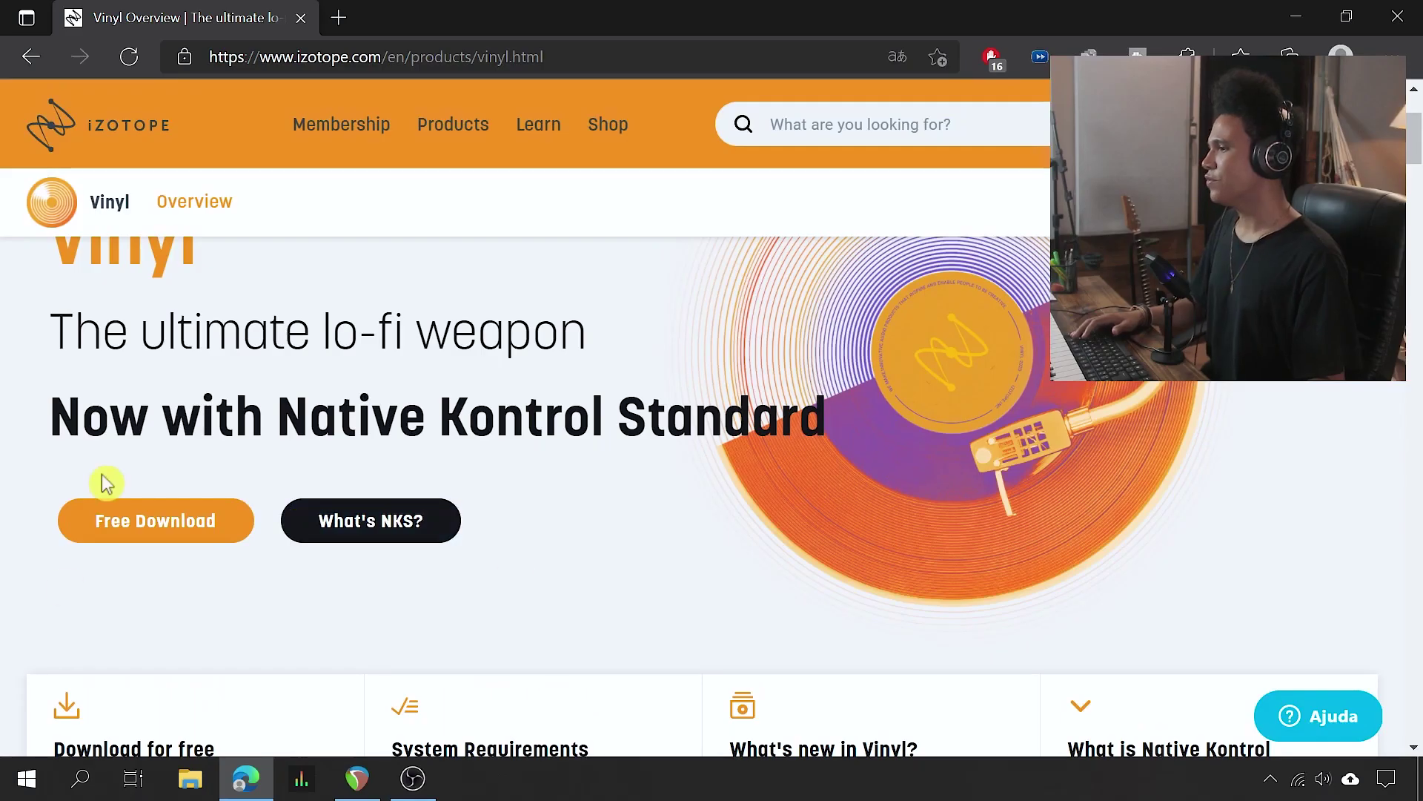
Step: Request the free Vinyl download and create an iZotope account by filling in the e-mail address and account password
left_click(175, 539)
left_click(734, 587)
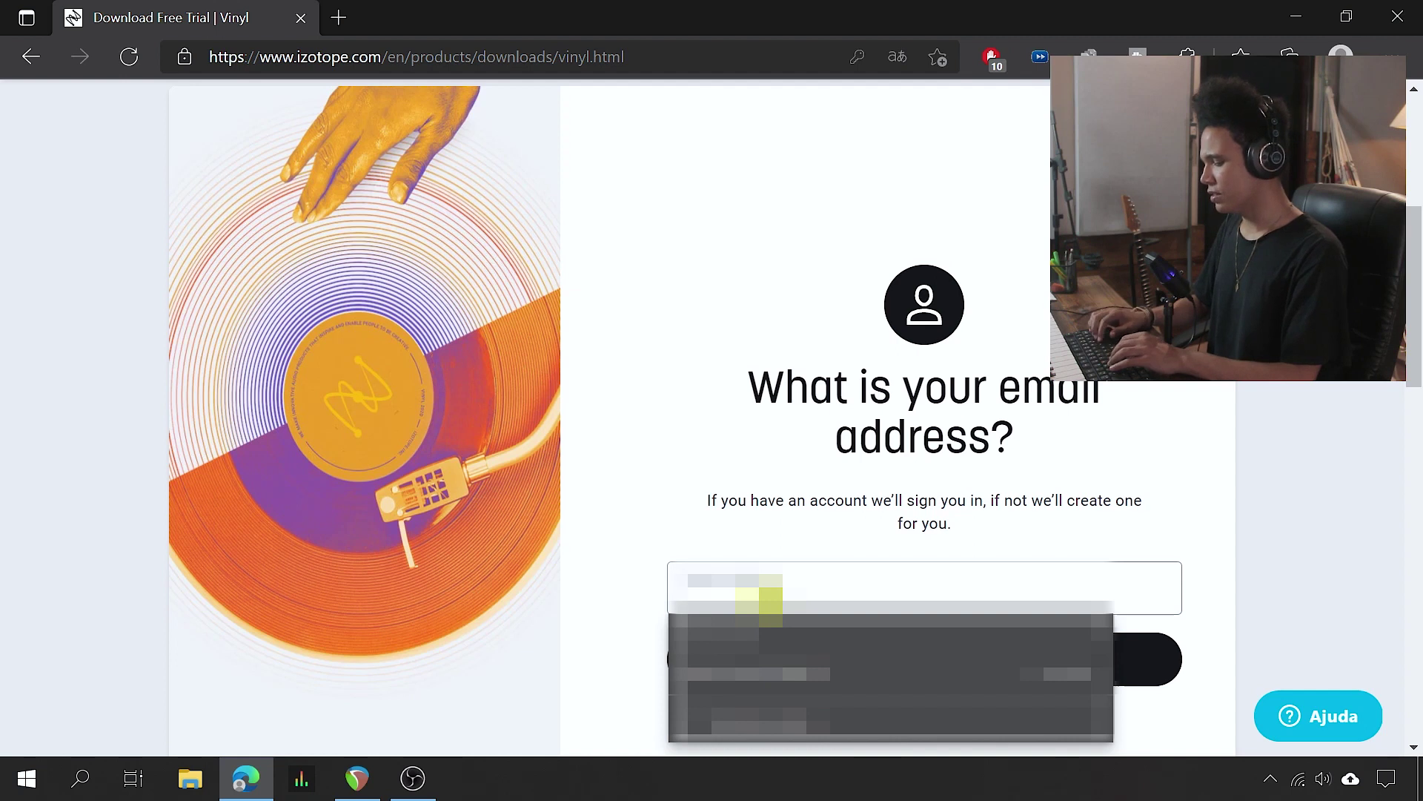
left_click(760, 599)
left_click(1001, 659)
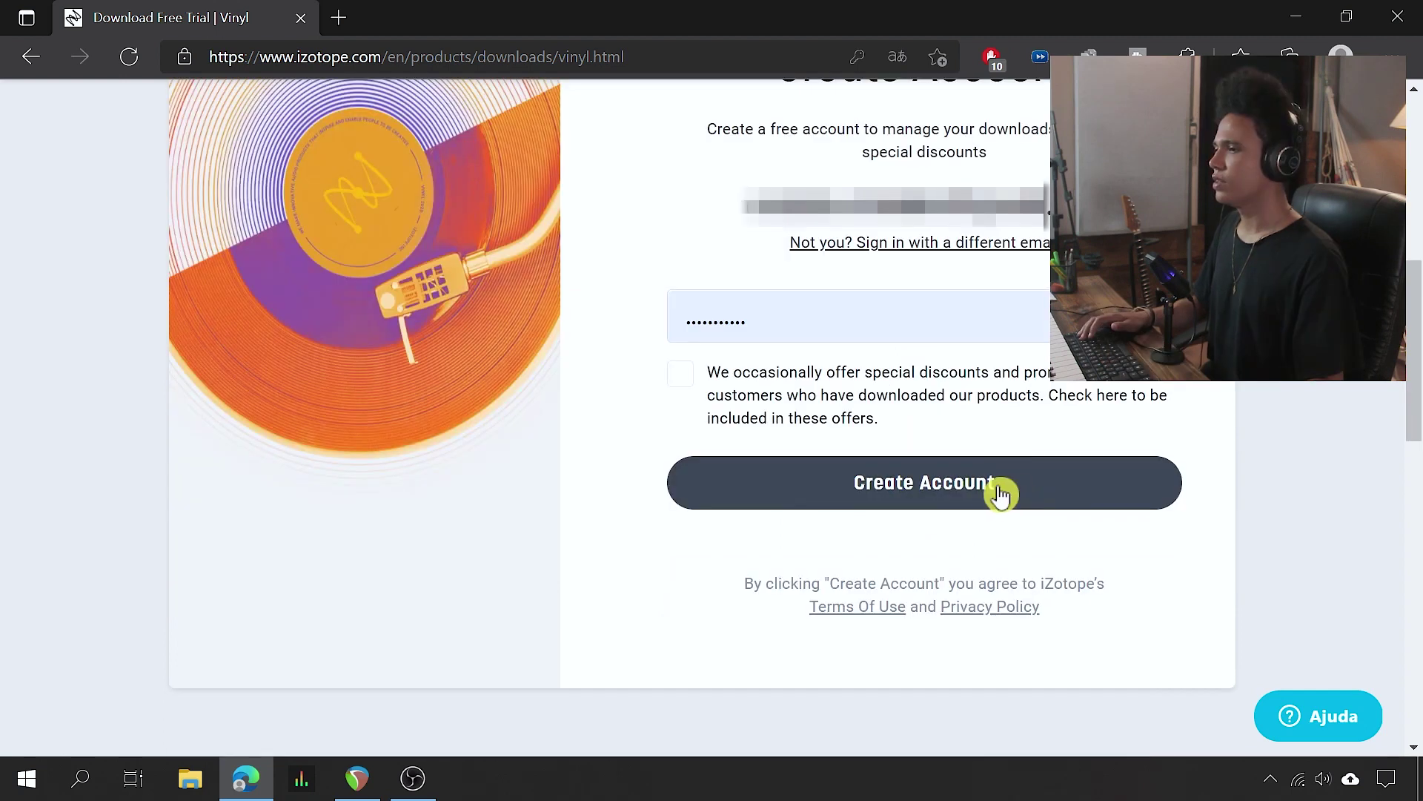
left_click(961, 503)
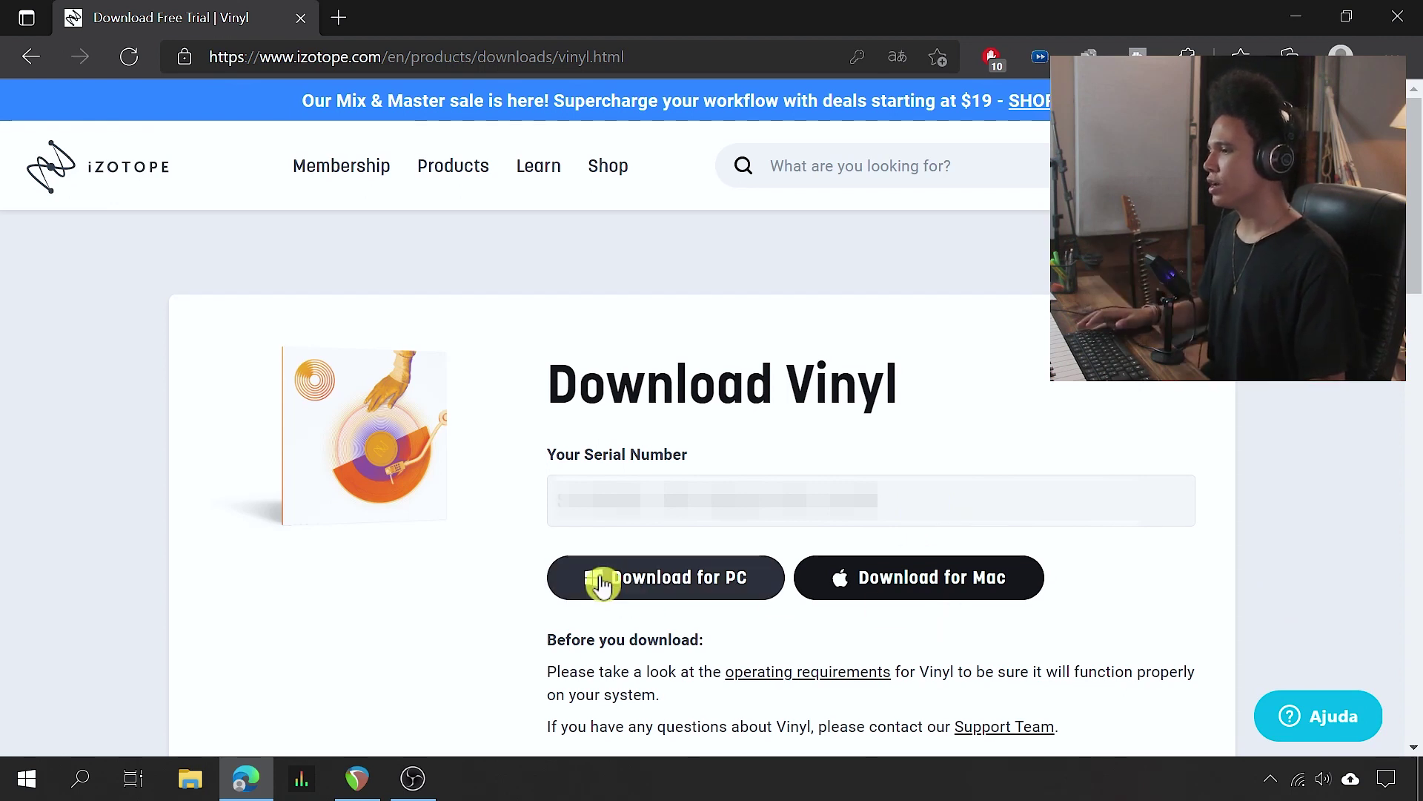
Step: Highlight the serial number on the Download Vinyl page and review the PC download option and installation instructions
left_click_drag(925, 499, 513, 484)
left_click(1057, 518)
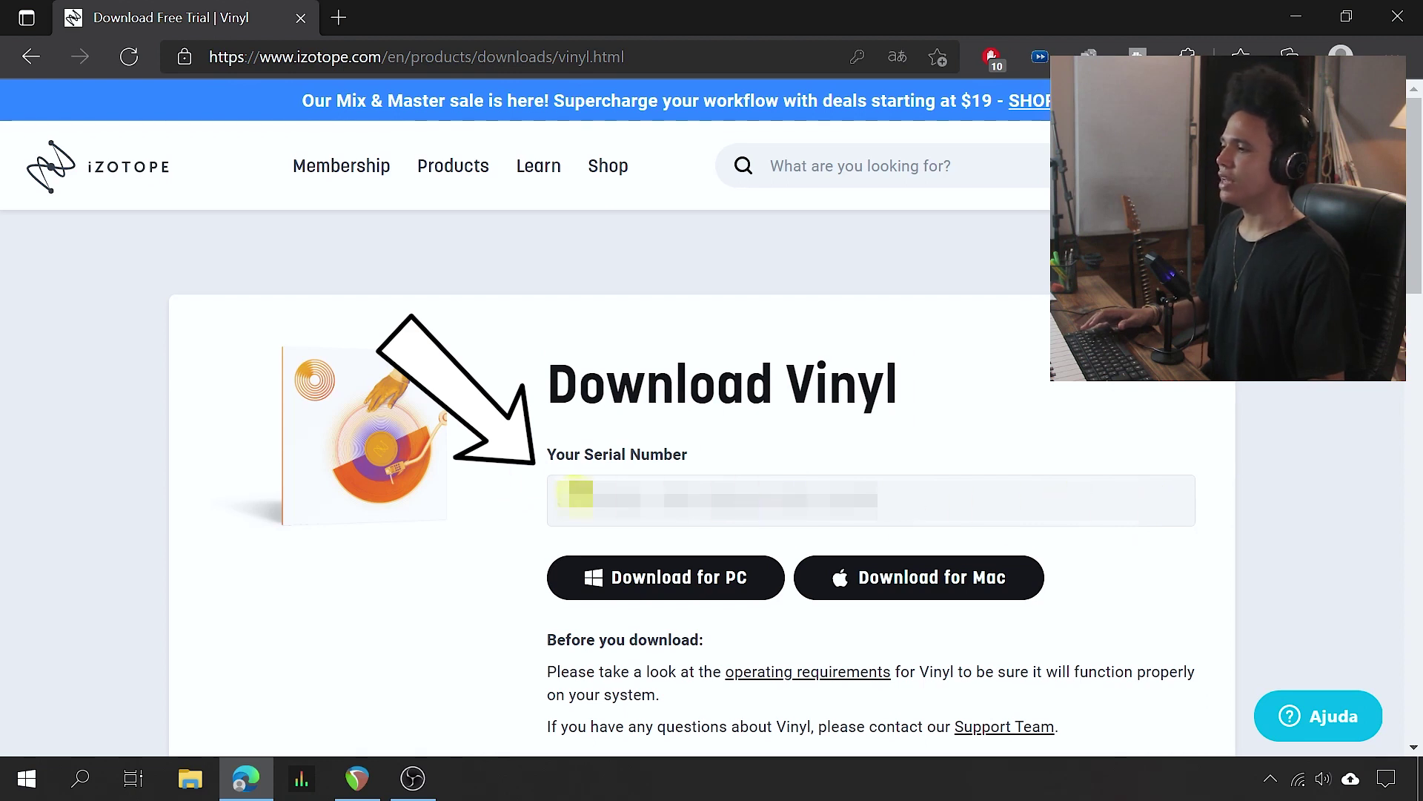
left_click_drag(925, 499, 554, 503)
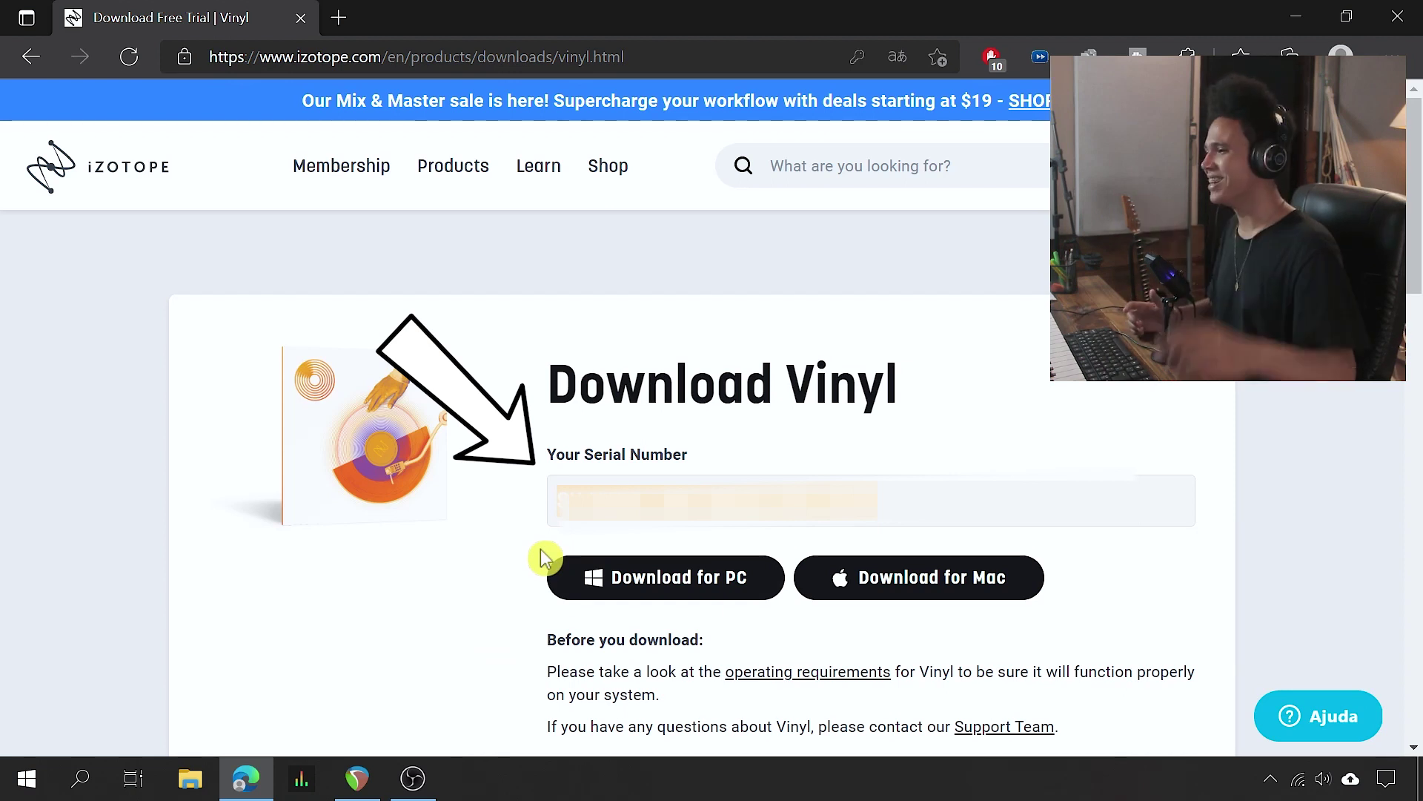
left_click(561, 529)
scroll(775, 647, "down", 3)
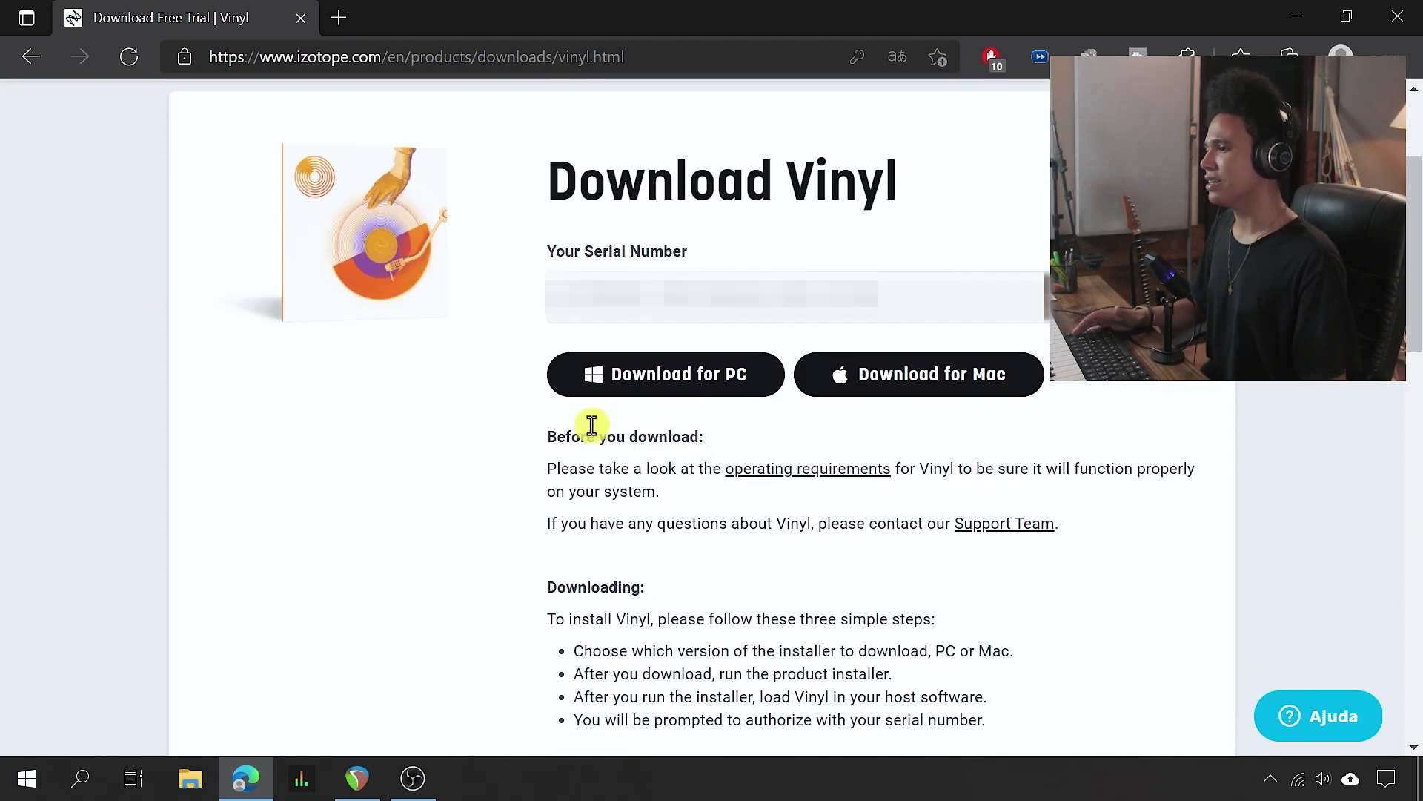
scroll(705, 607, "up", 3)
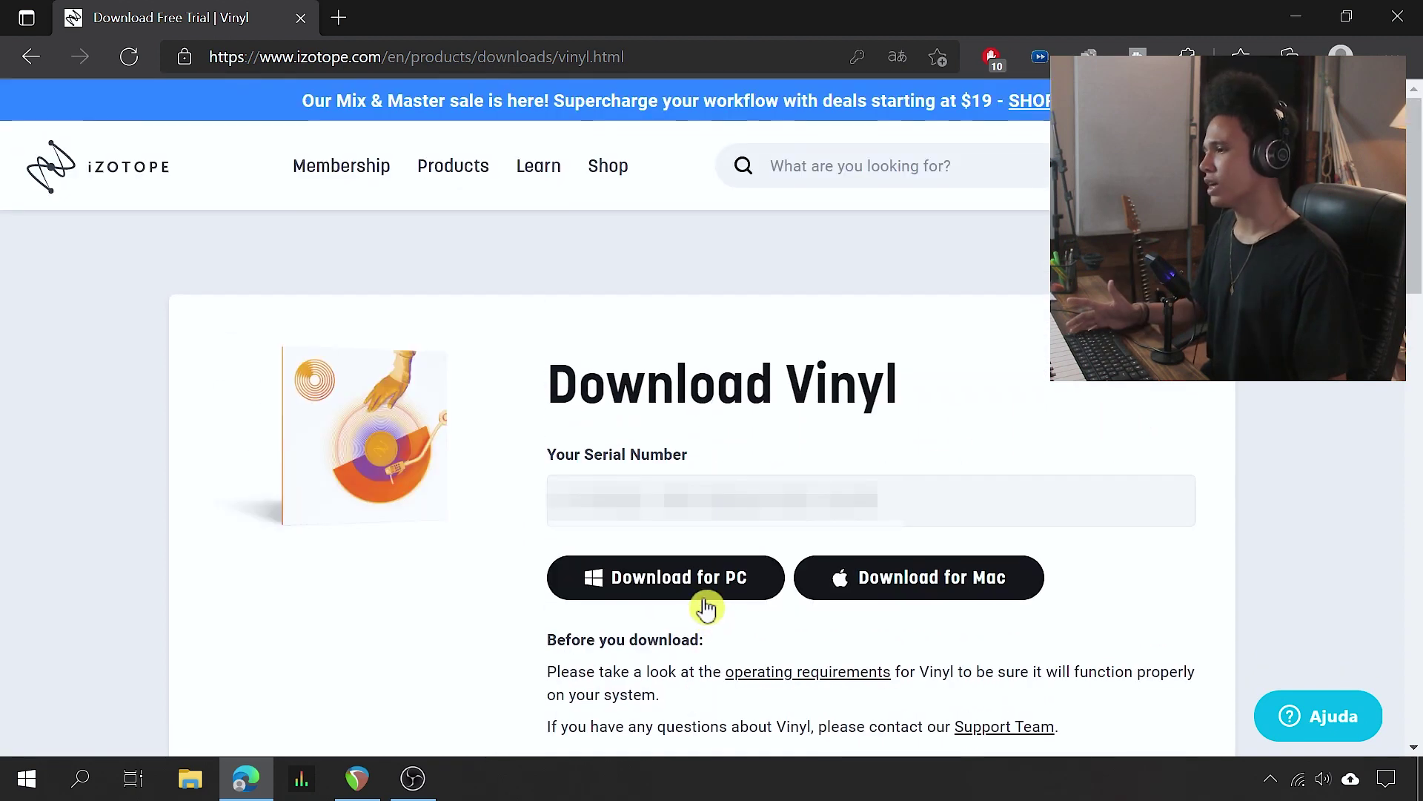
Step: Try to install Vinyl from iZotope_Vinyl_v1_10_0.exe, accepting the license agreement and using Easy Install, and abort the installation
left_click(1394, 56)
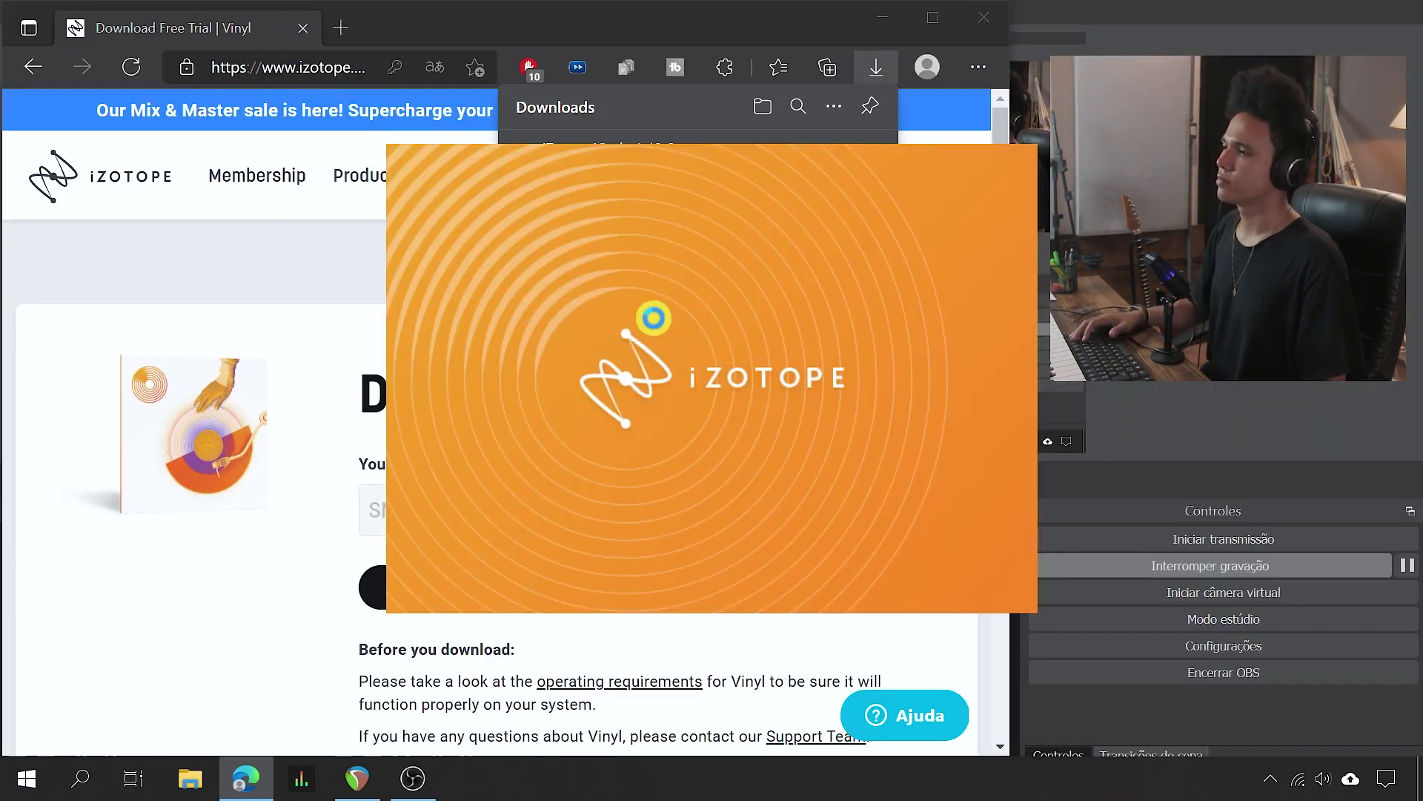
left_click(854, 586)
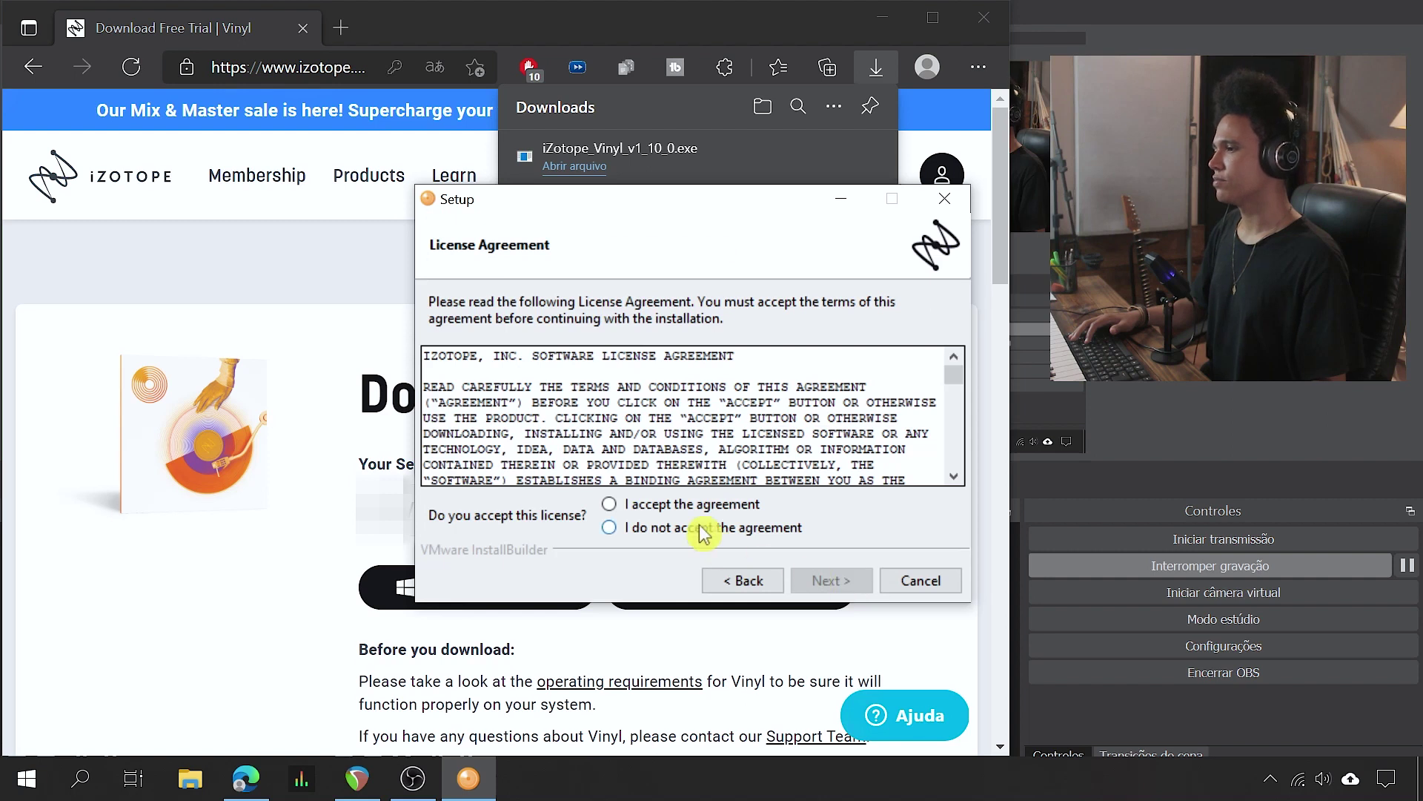
left_click(659, 509)
left_click(846, 581)
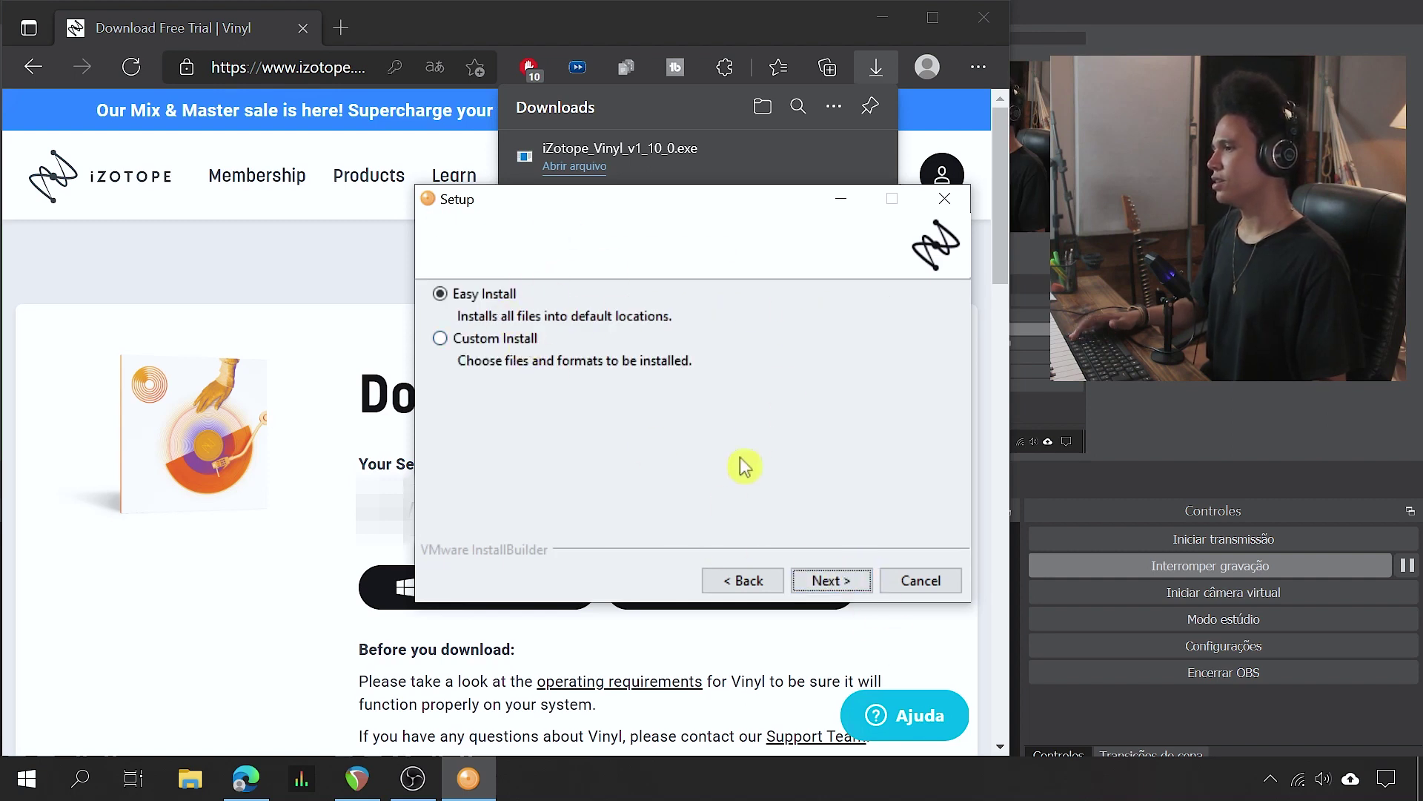
left_click(843, 582)
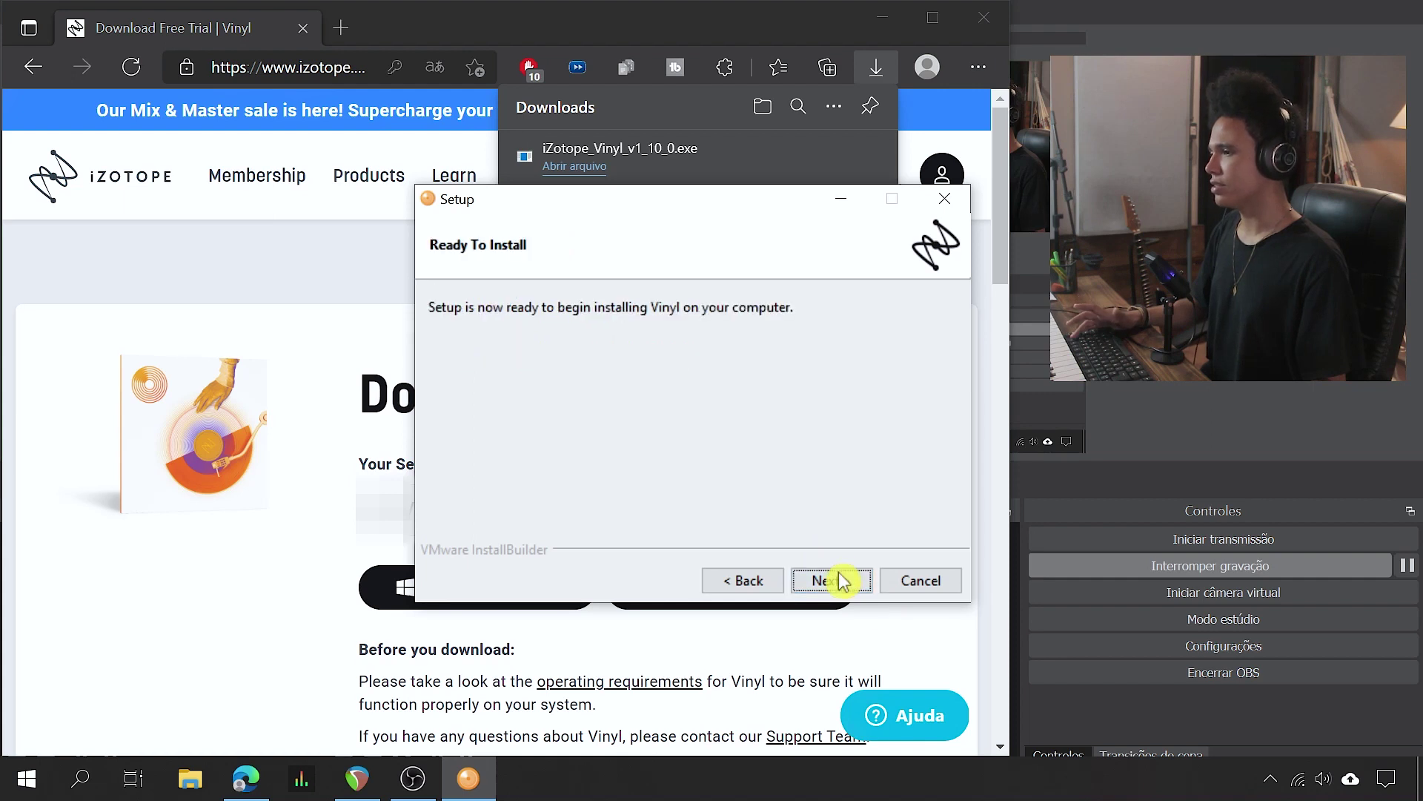
left_click(843, 581)
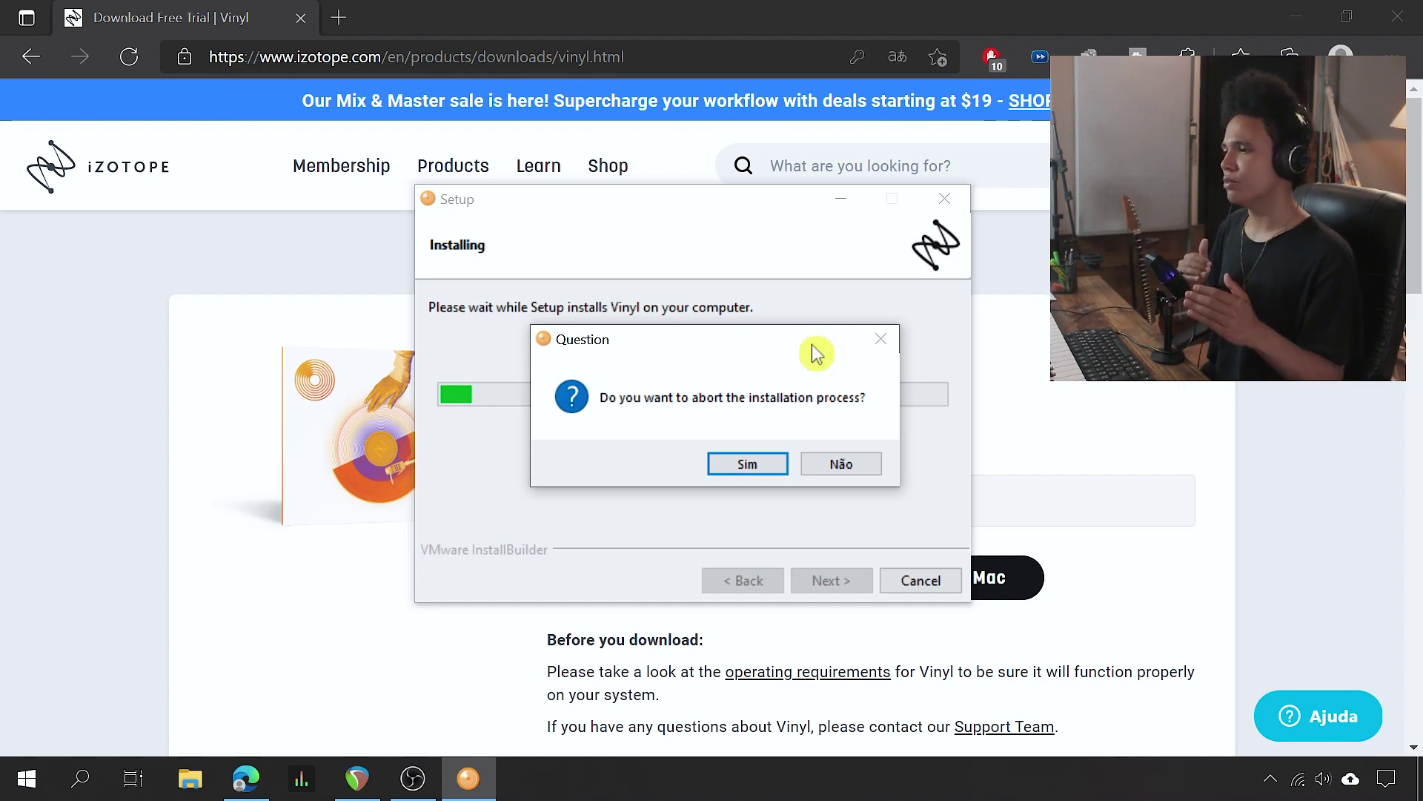
left_click(748, 463)
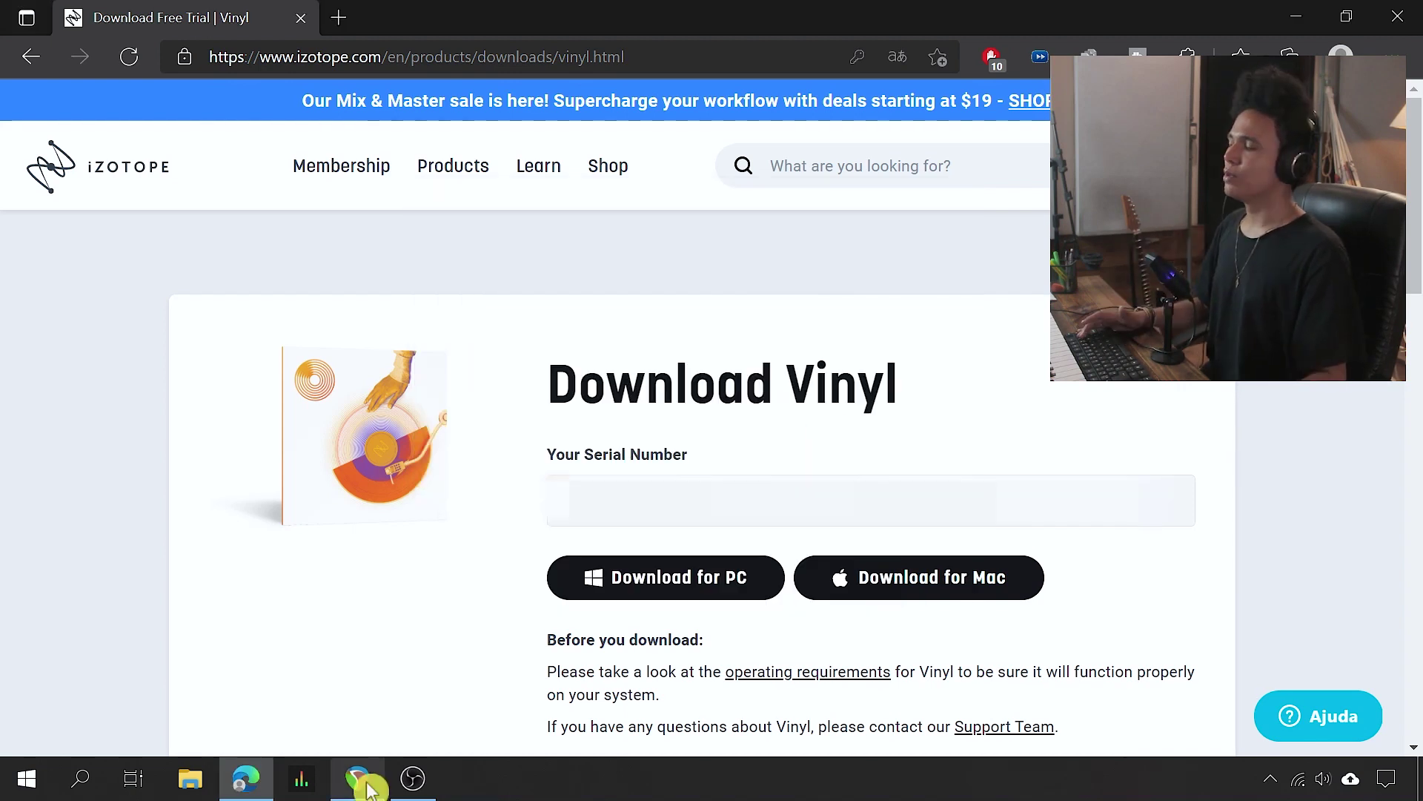
Step: Switch to REAPER, add the iZotope Vinyl effect to the Finger track and set its Dust to 0 %
left_click(356, 778)
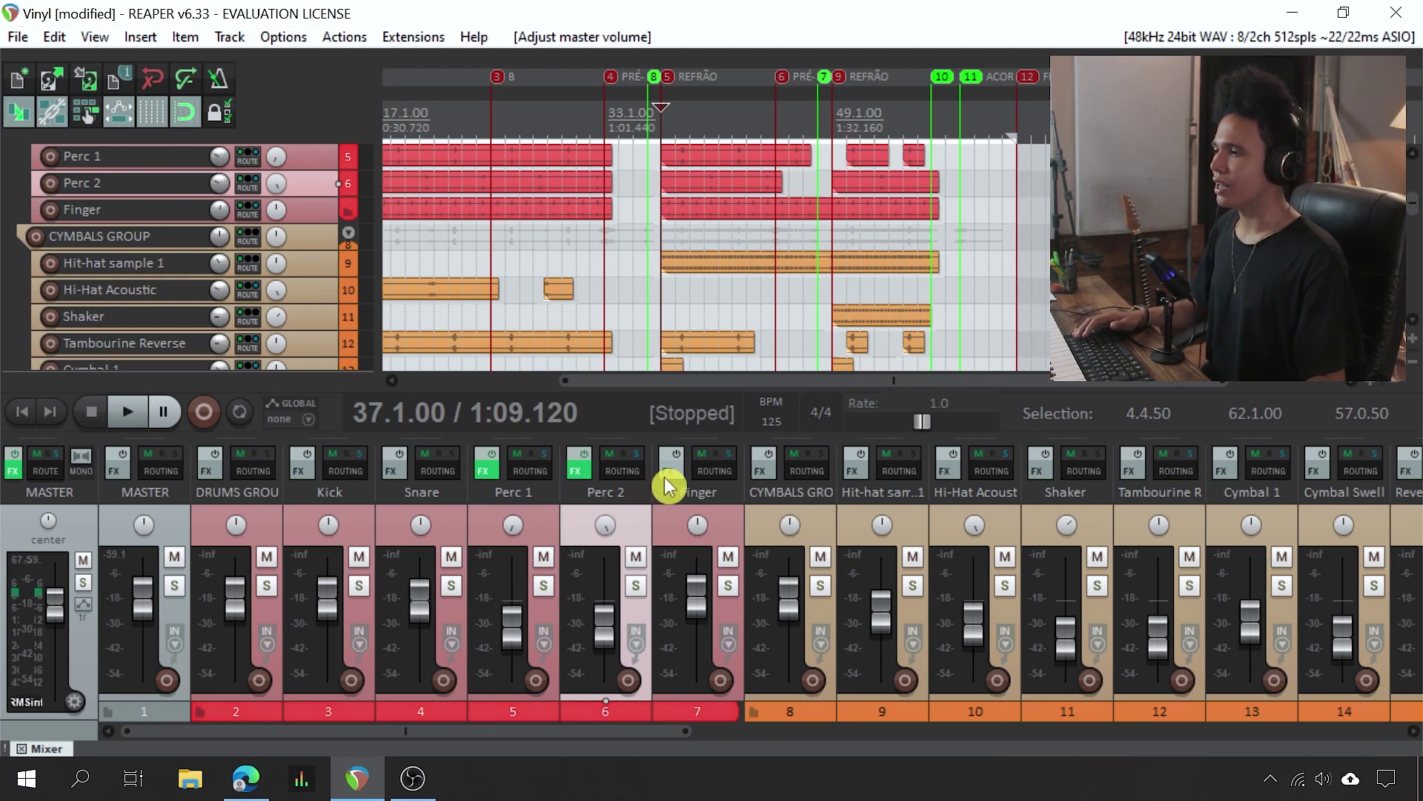
left_click(672, 470)
type("vinyl")
key("Return")
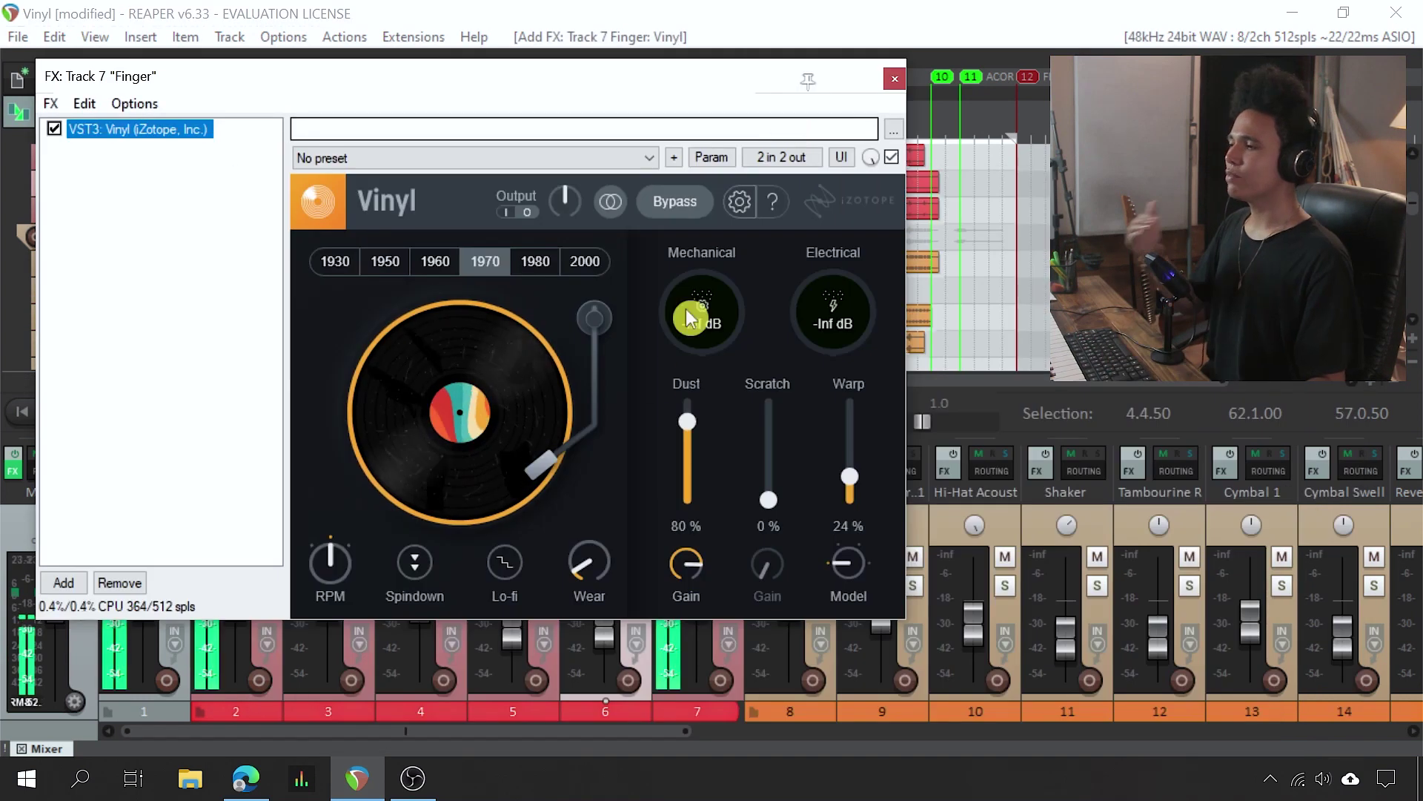
left_click_drag(688, 421, 719, 629)
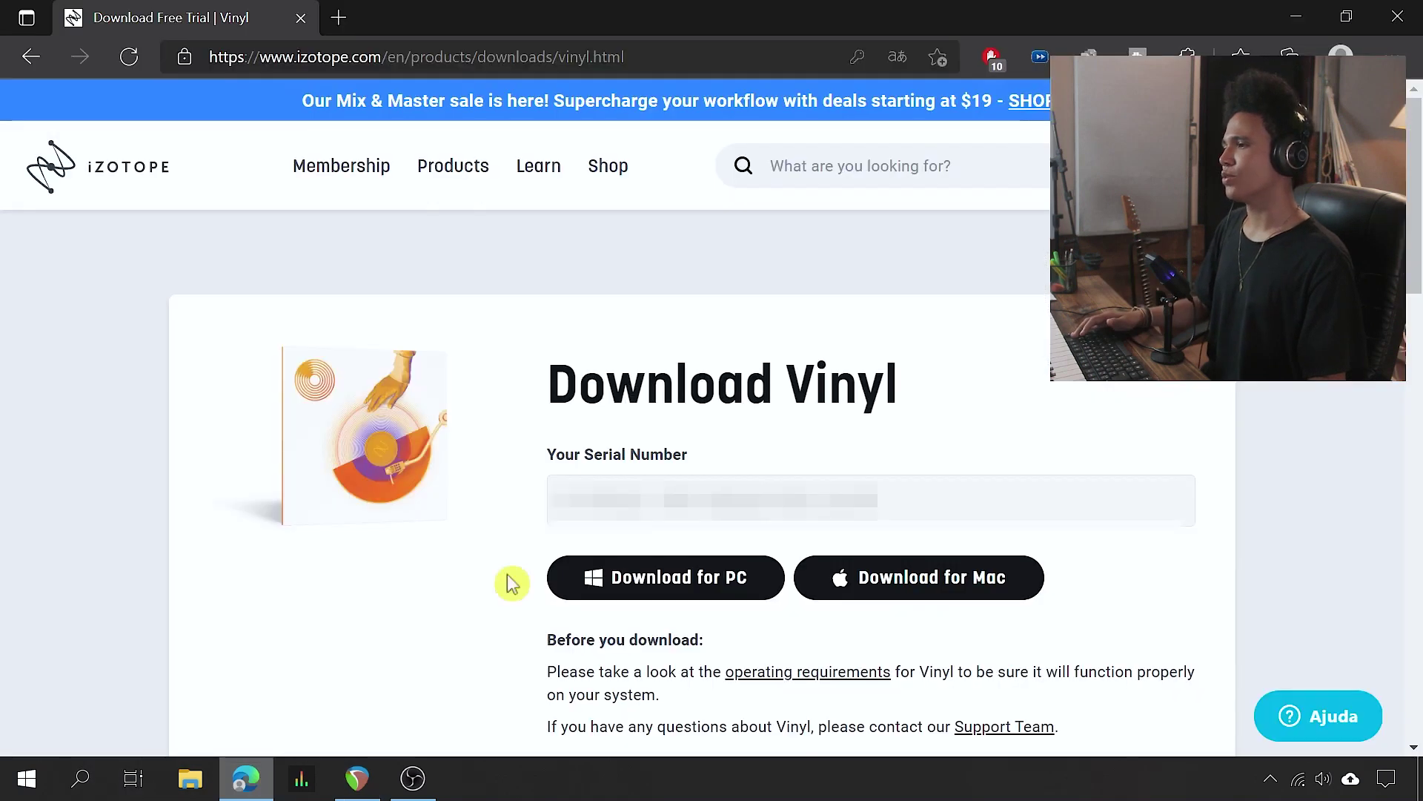
Step: Switch to the browser and point out the Vinyl serial number that authorizes the plug-in
left_click_drag(925, 496, 636, 481)
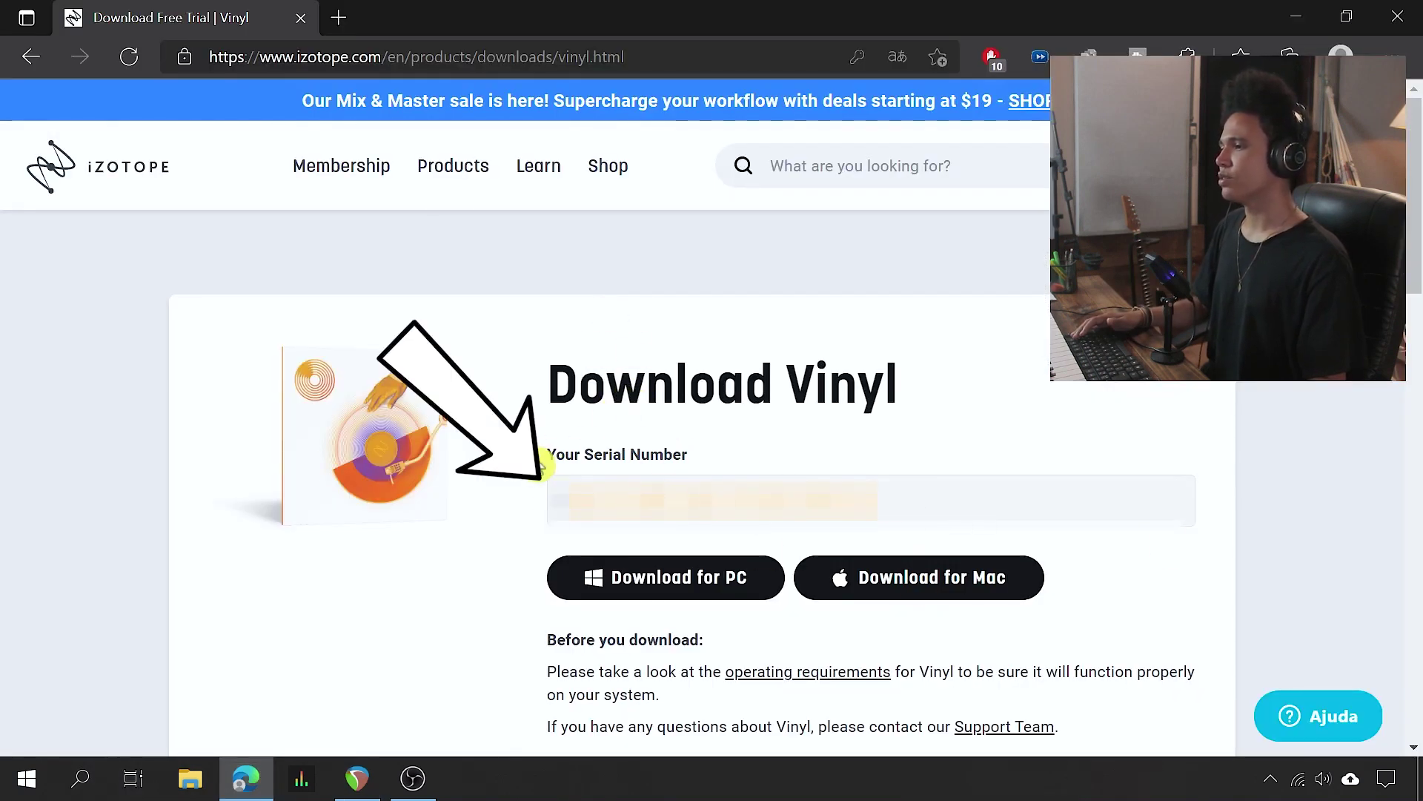
left_click_drag(542, 466, 656, 449)
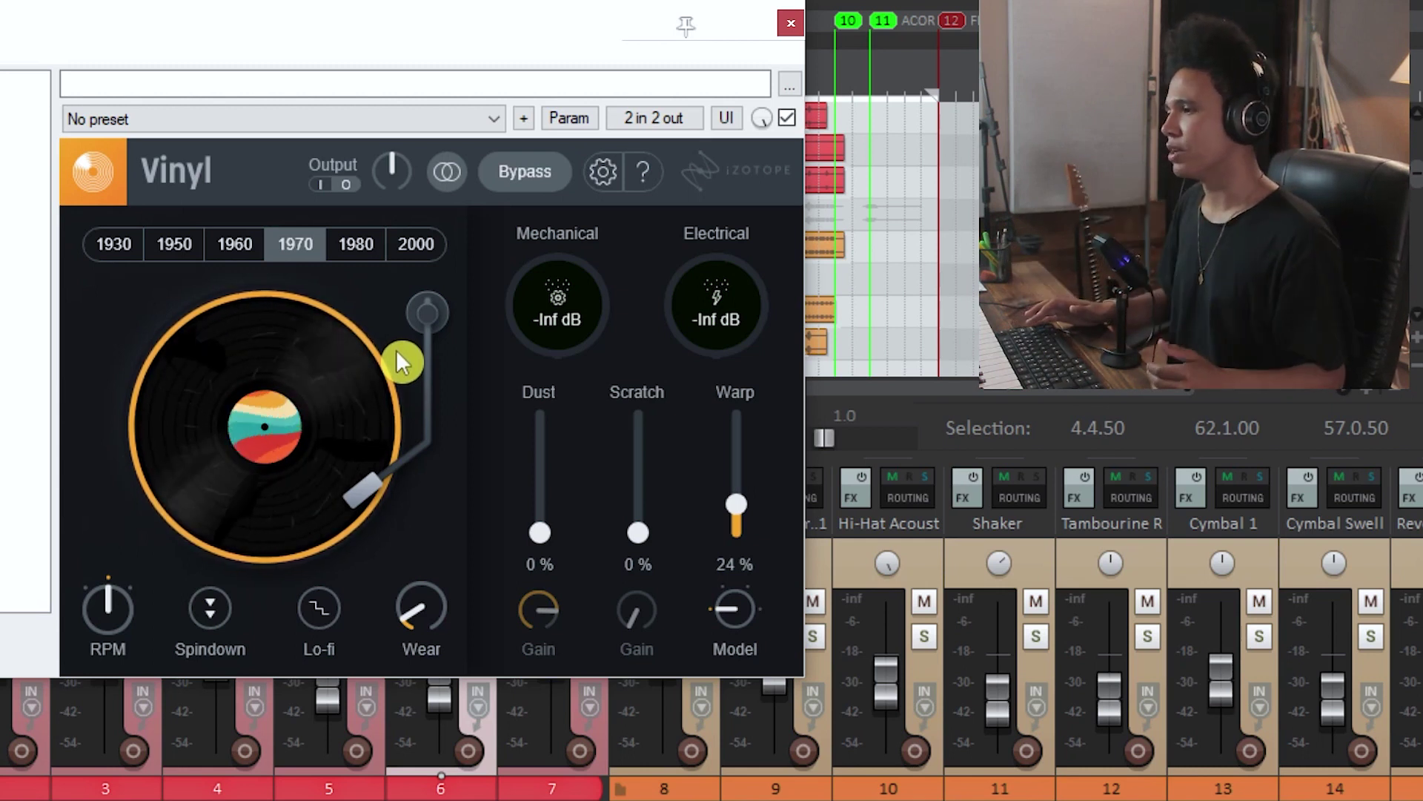
Step: In REAPER, remove all effects from the Finger track and add the VST3 iZotope Vinyl plug-in to the MASTER track
left_click(791, 24)
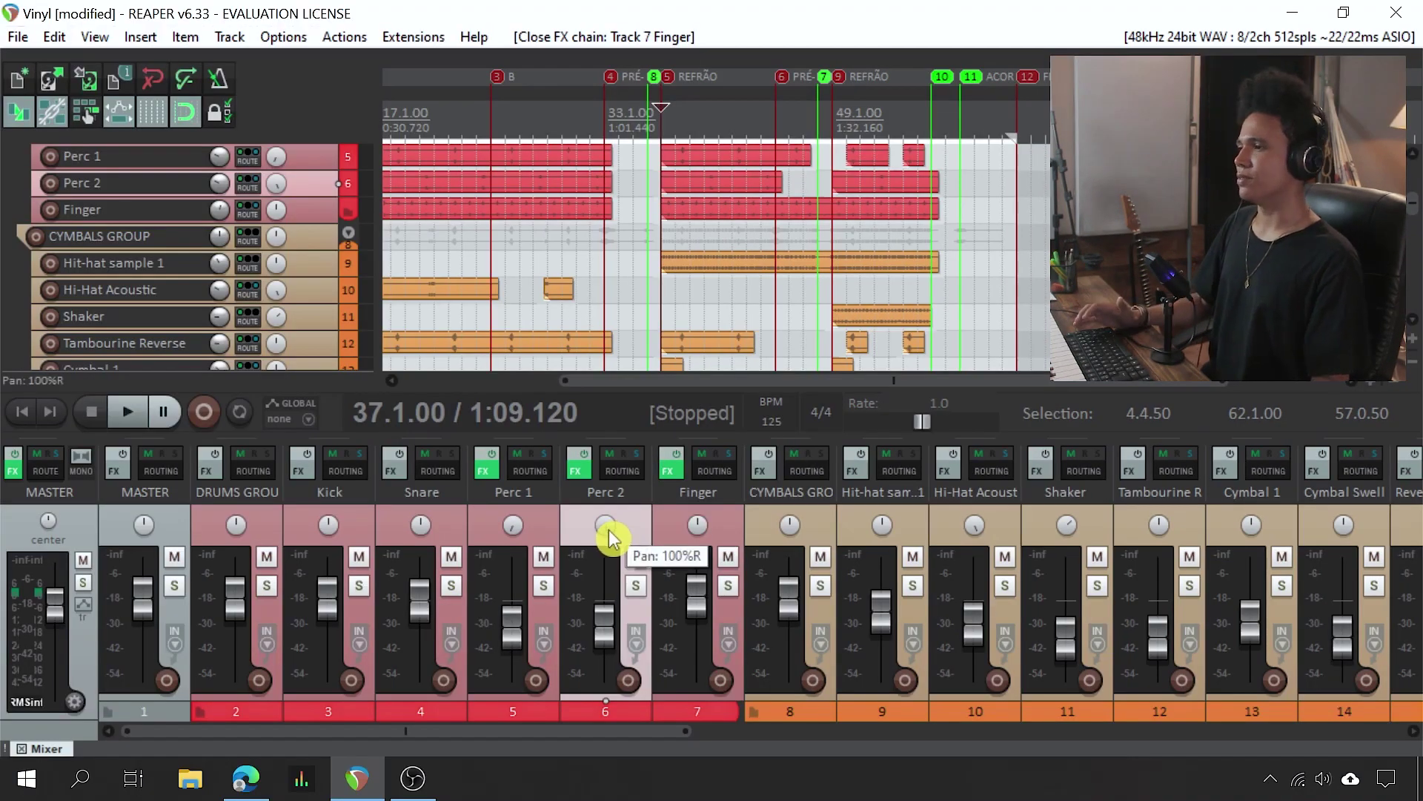
left_click(672, 470, "alt")
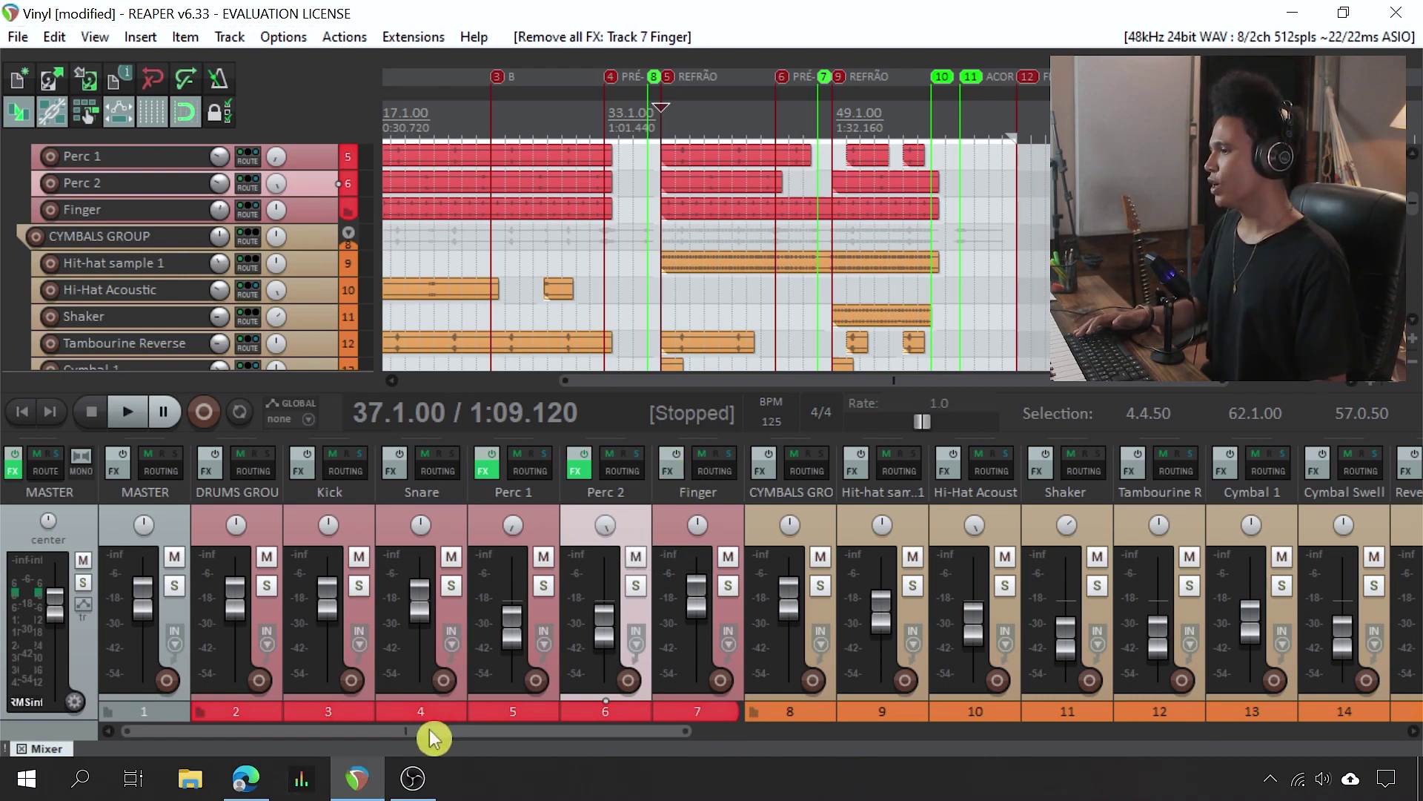
left_click(124, 471)
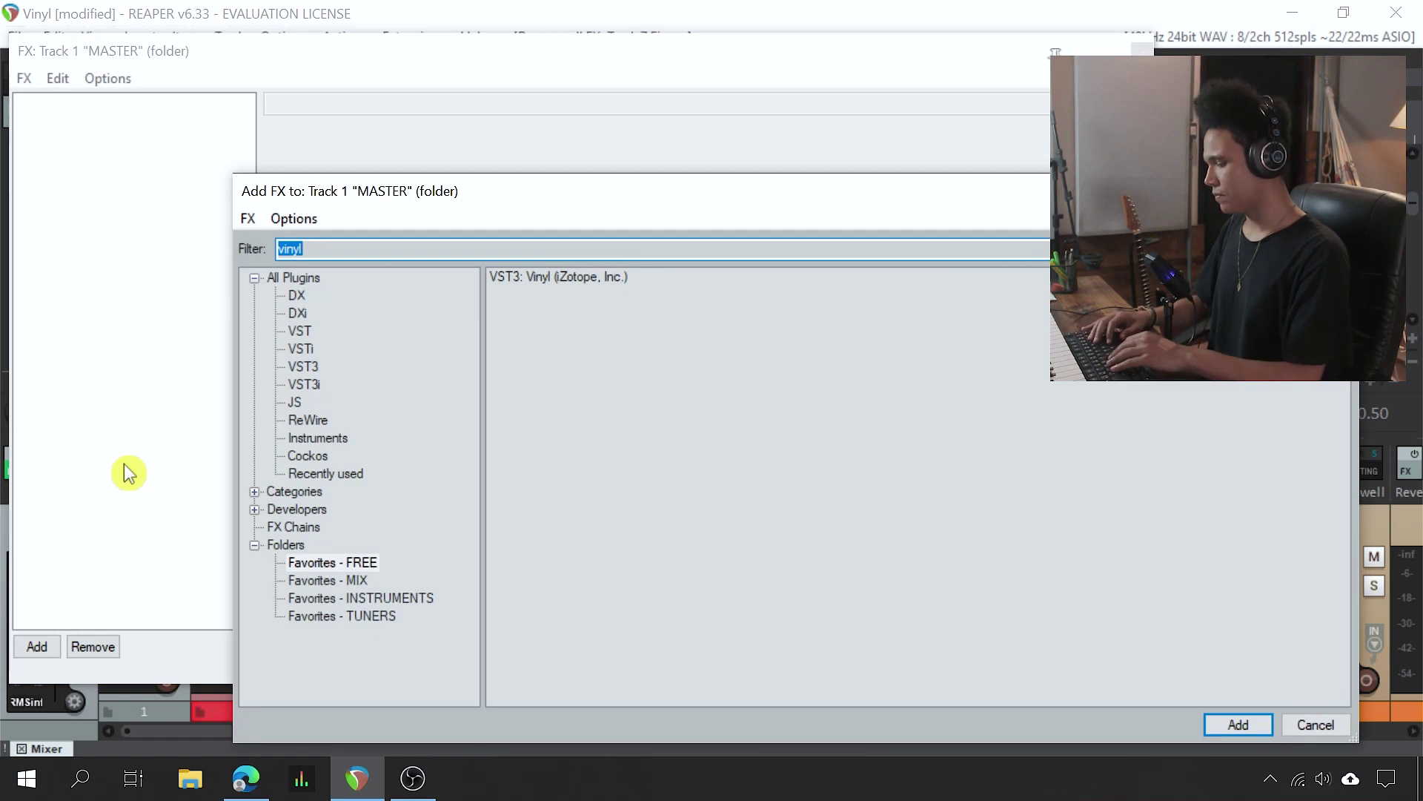
left_click(620, 280)
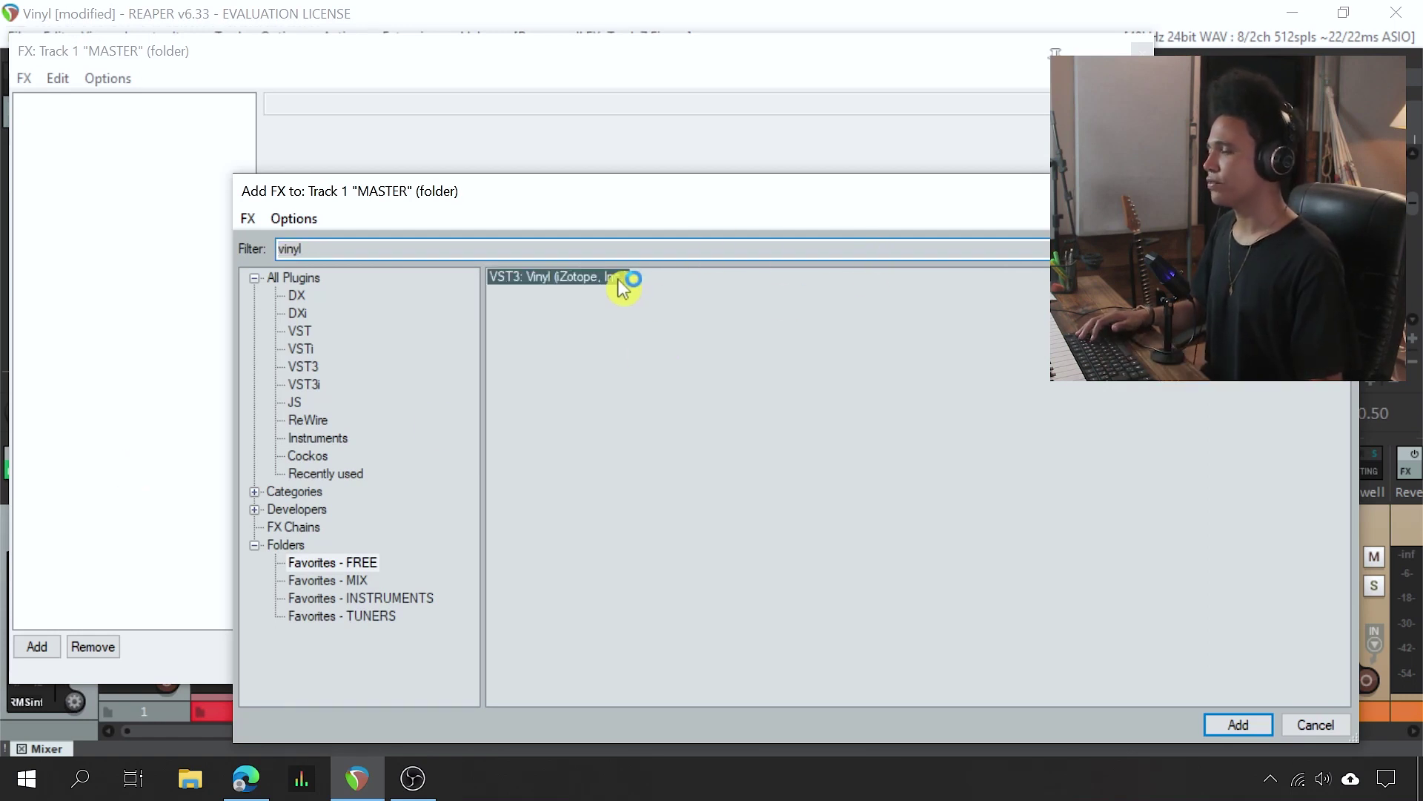
double_click(620, 281)
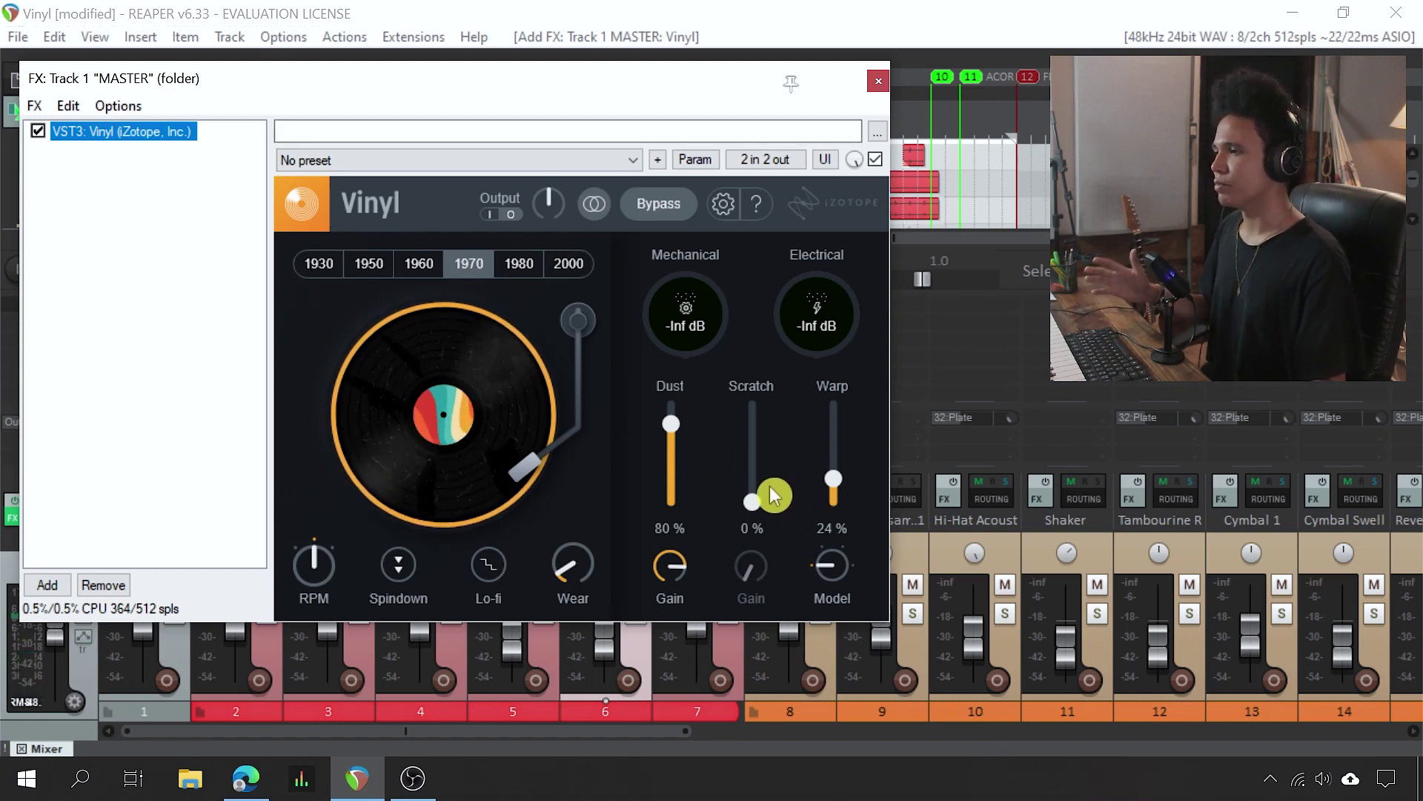
Step: Lower Vinyl's Dust and Warp to 0 %, raise Scratch to 100 %, and start playback to hear the effect
left_click_drag(671, 424, 671, 508)
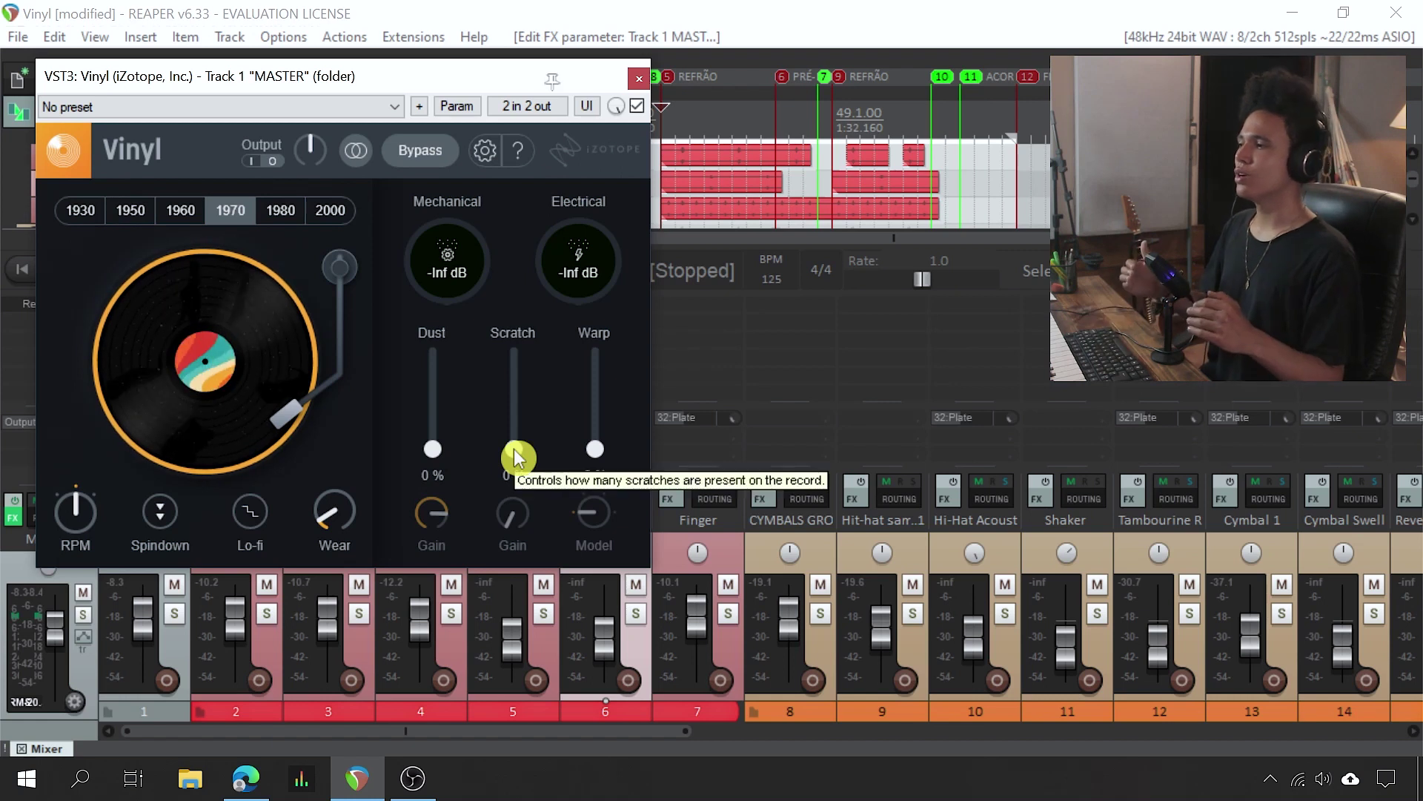
left_click_drag(516, 458, 533, 341)
left_click_drag(430, 79, 625, 222)
key("space")
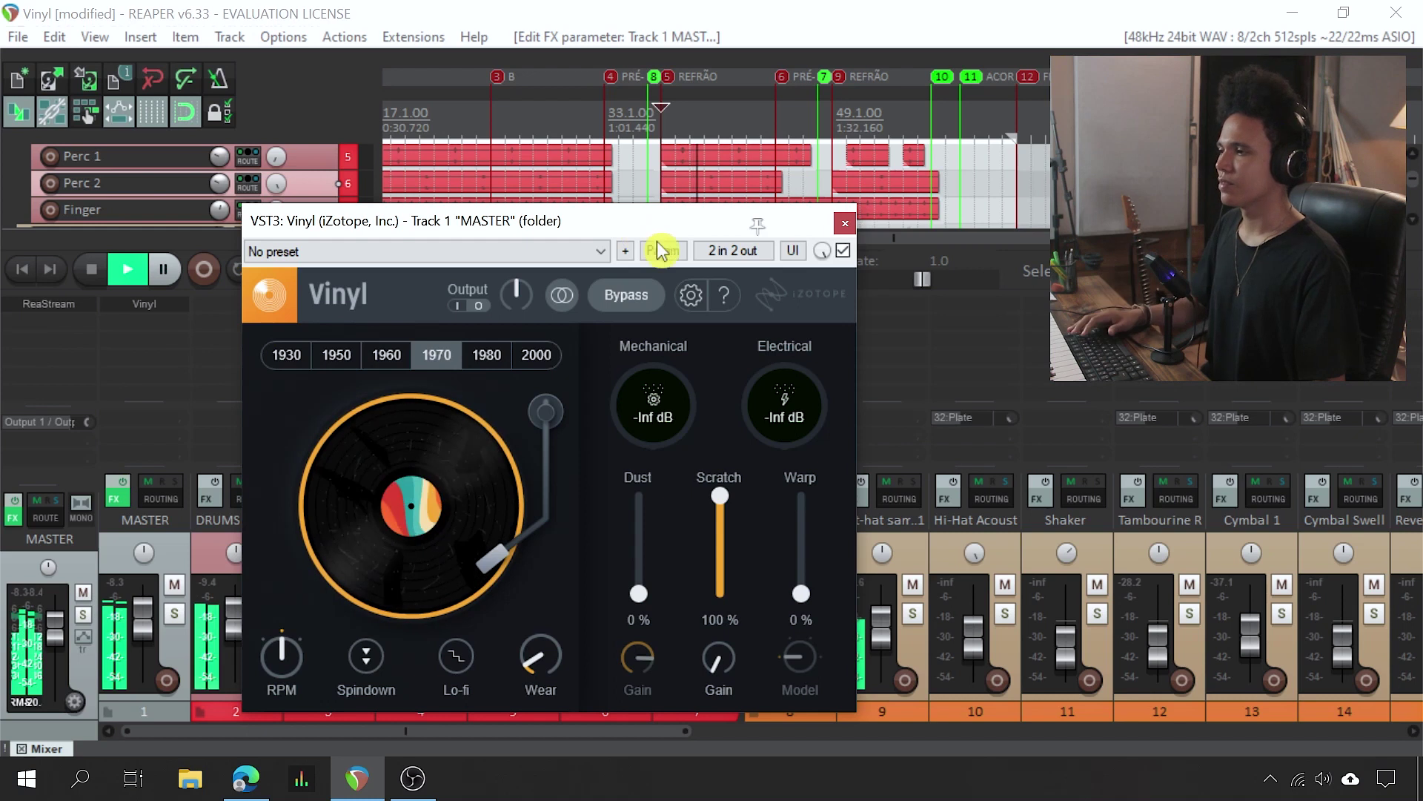
Step: Set Vinyl's Scratch back to 0 % on the MASTER track and reposition the plug-in window
left_click_drag(736, 495, 729, 409)
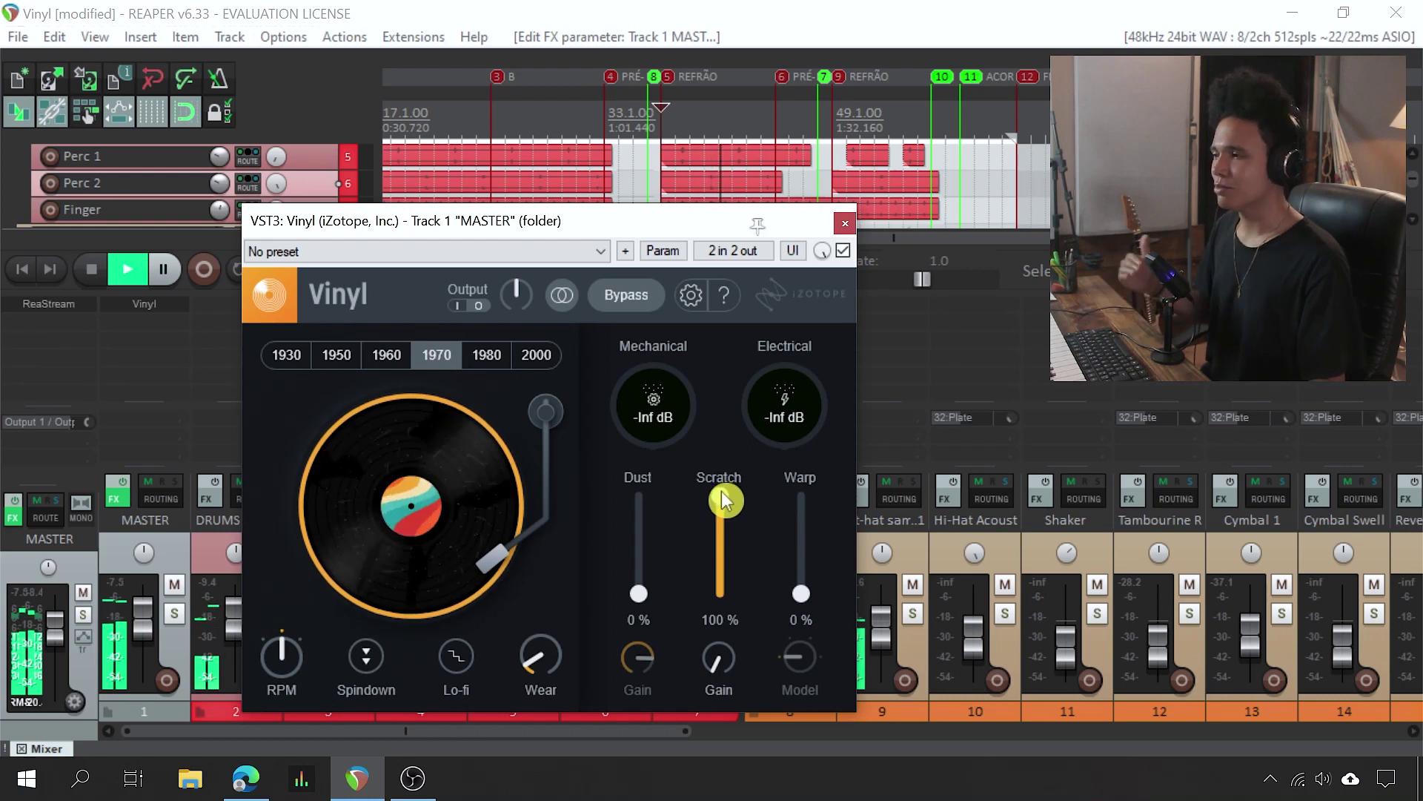
left_click_drag(723, 501, 724, 613)
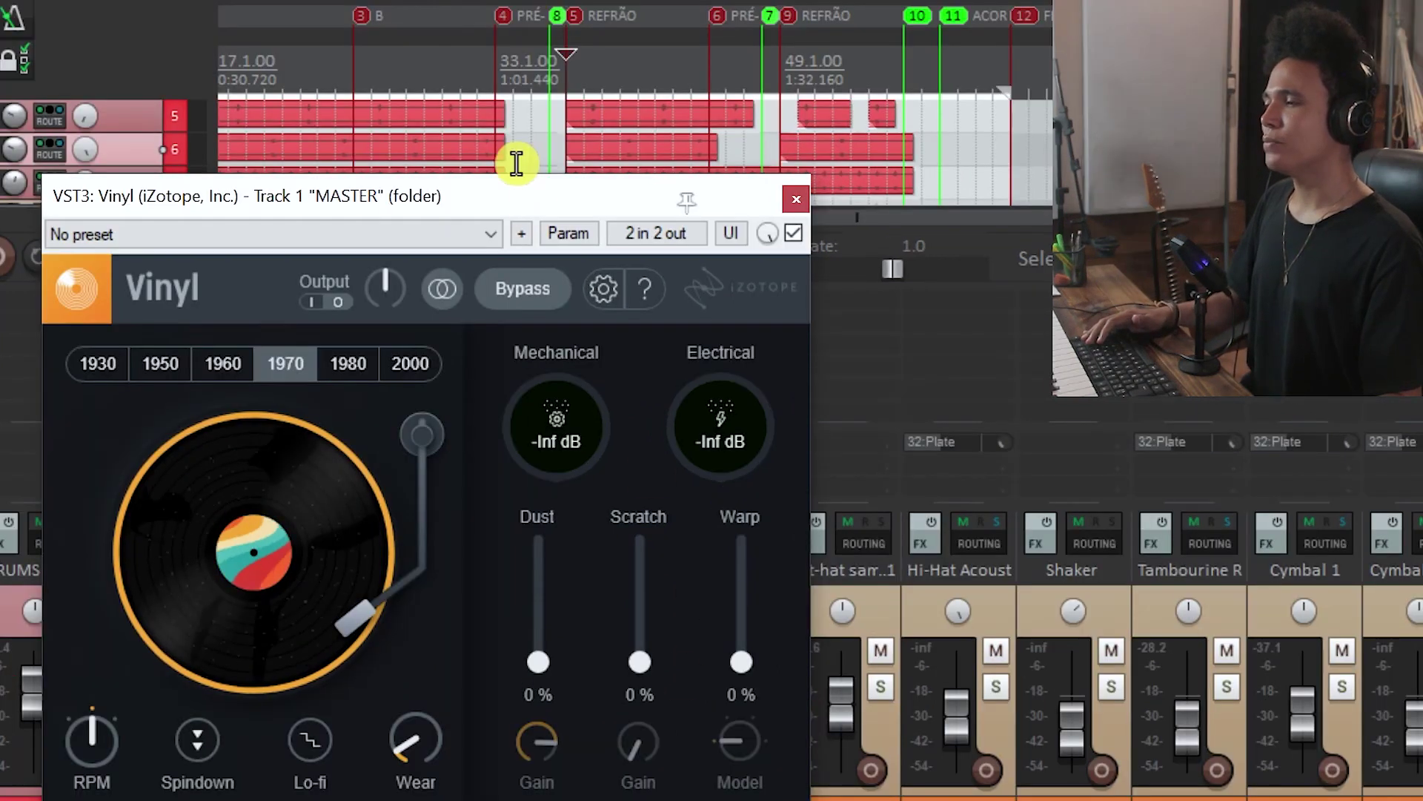
left_click_drag(514, 193, 471, 83)
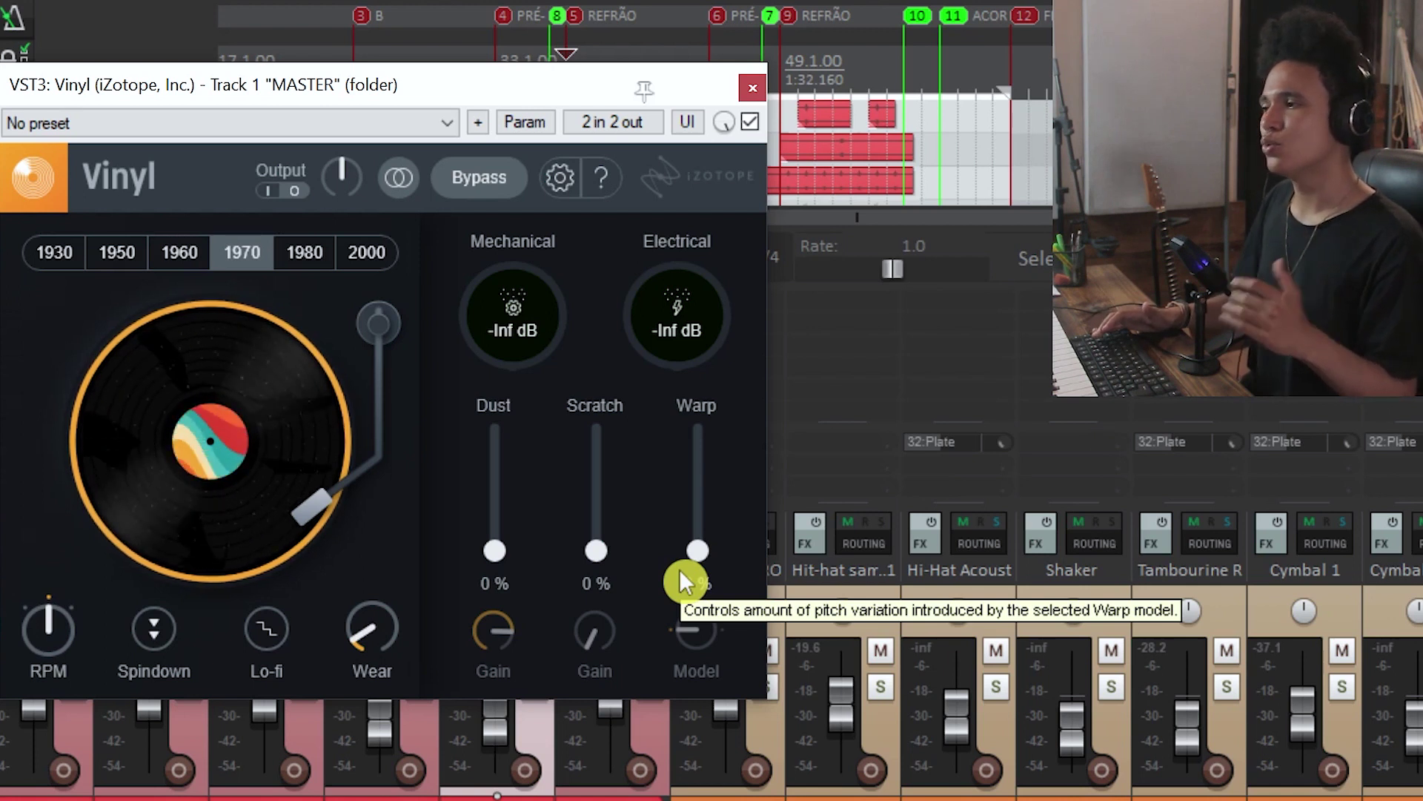
Step: Audition Vinyl's Warp at 100 % and 23 % during playback, stop playback, and set Warp to 18 %
left_click_drag(700, 540, 708, 385)
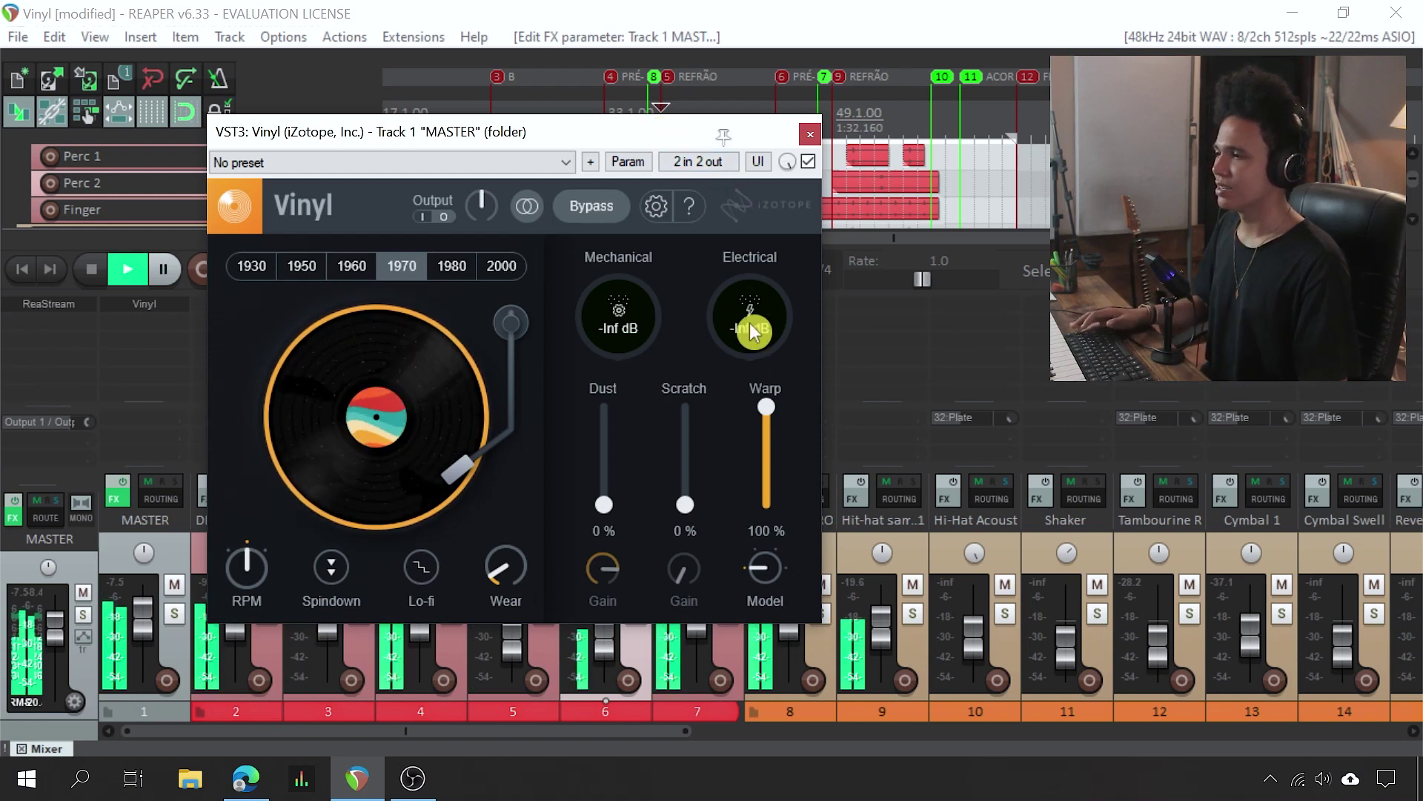
left_click_drag(771, 423, 787, 495)
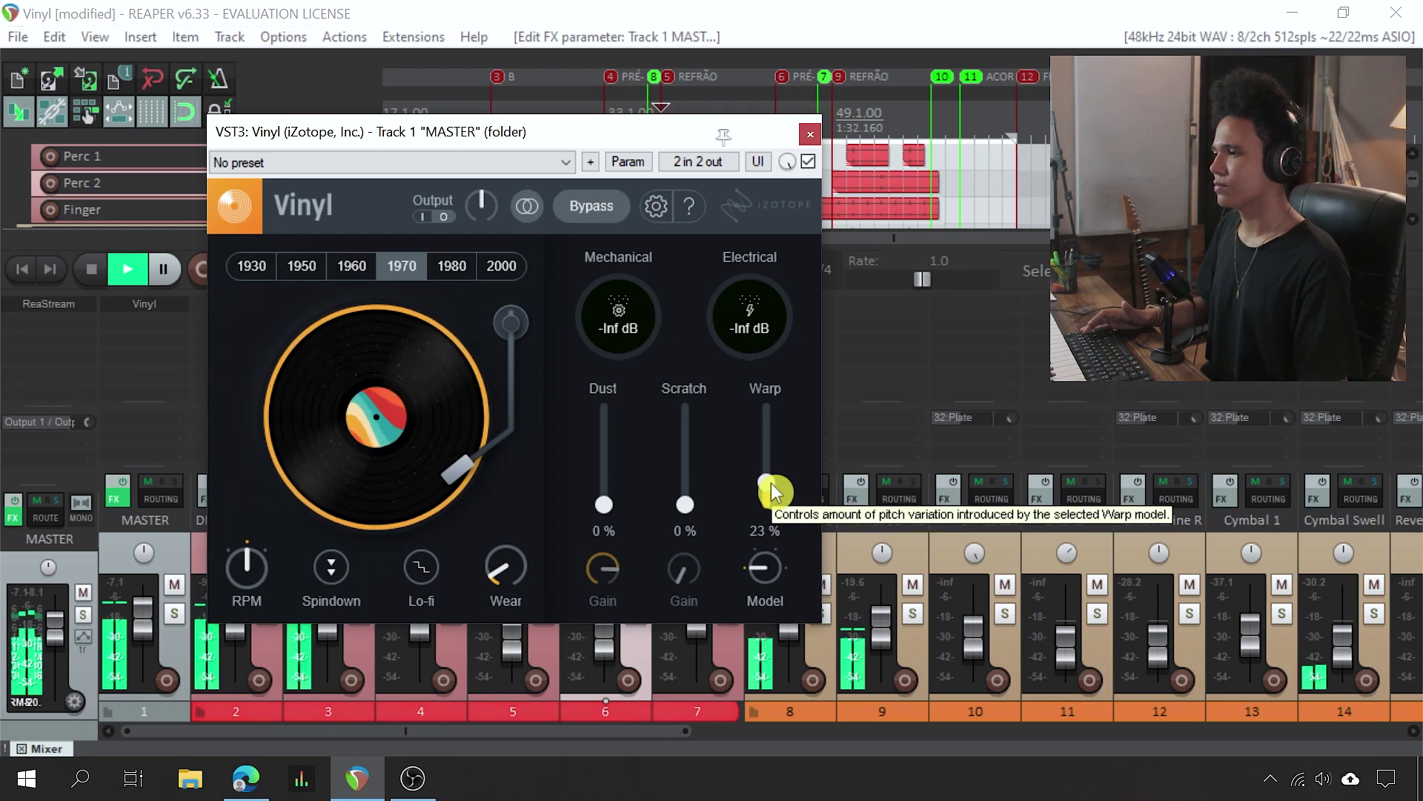
key("space")
left_click_drag(774, 492, 762, 491)
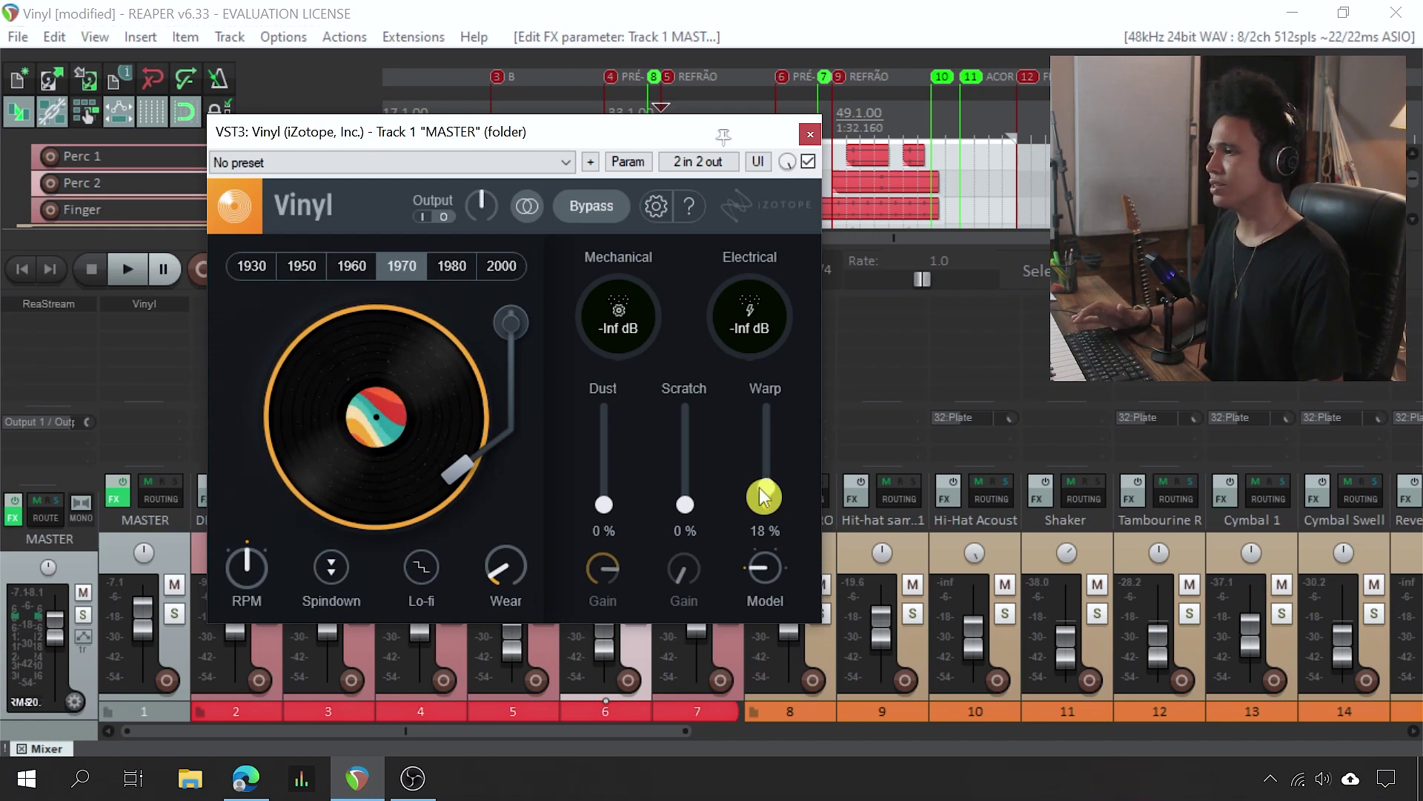
Step: Raise Vinyl's Mechanical noise to 20 dB to hear it and return it to -Inf dB
left_click_drag(617, 339, 643, 393)
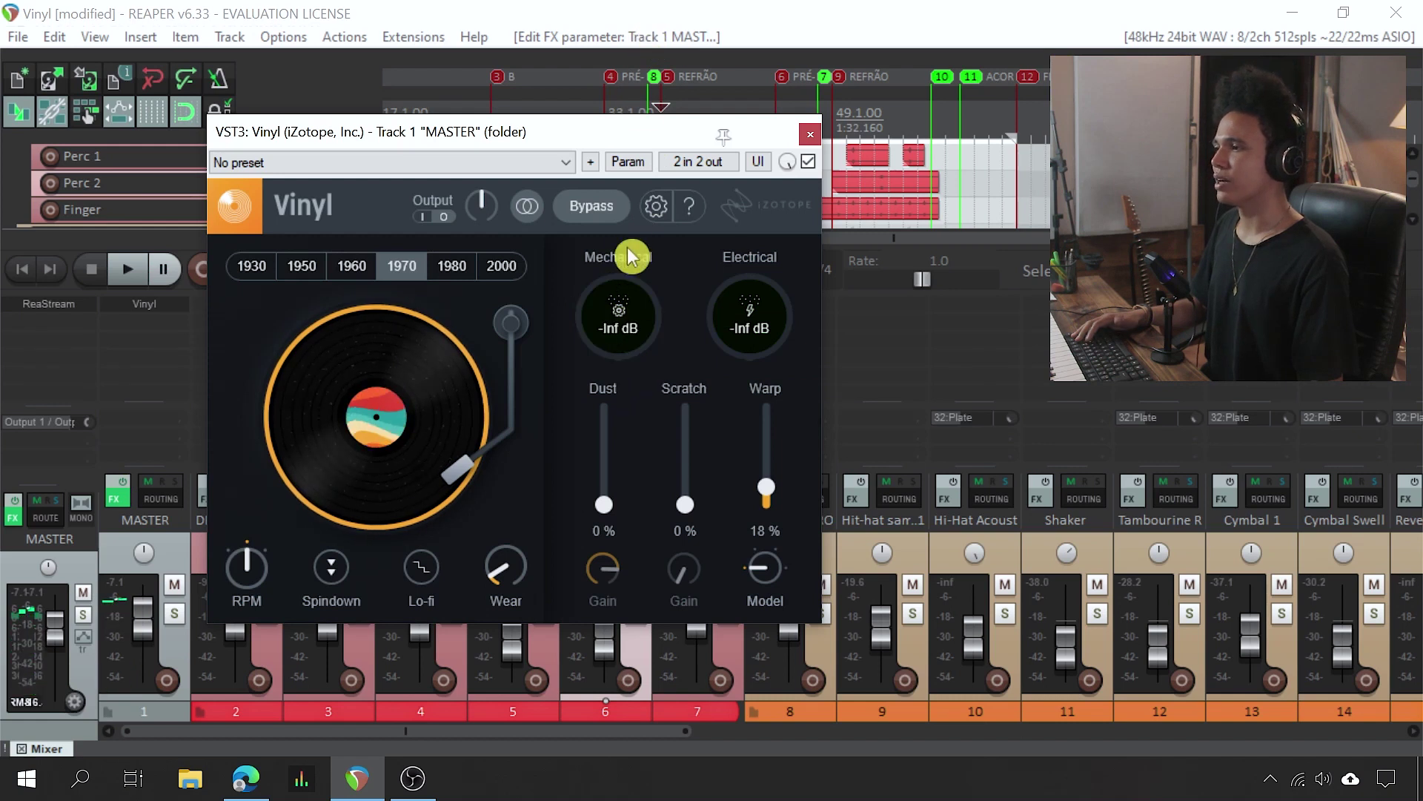
left_click_drag(635, 314, 653, 11)
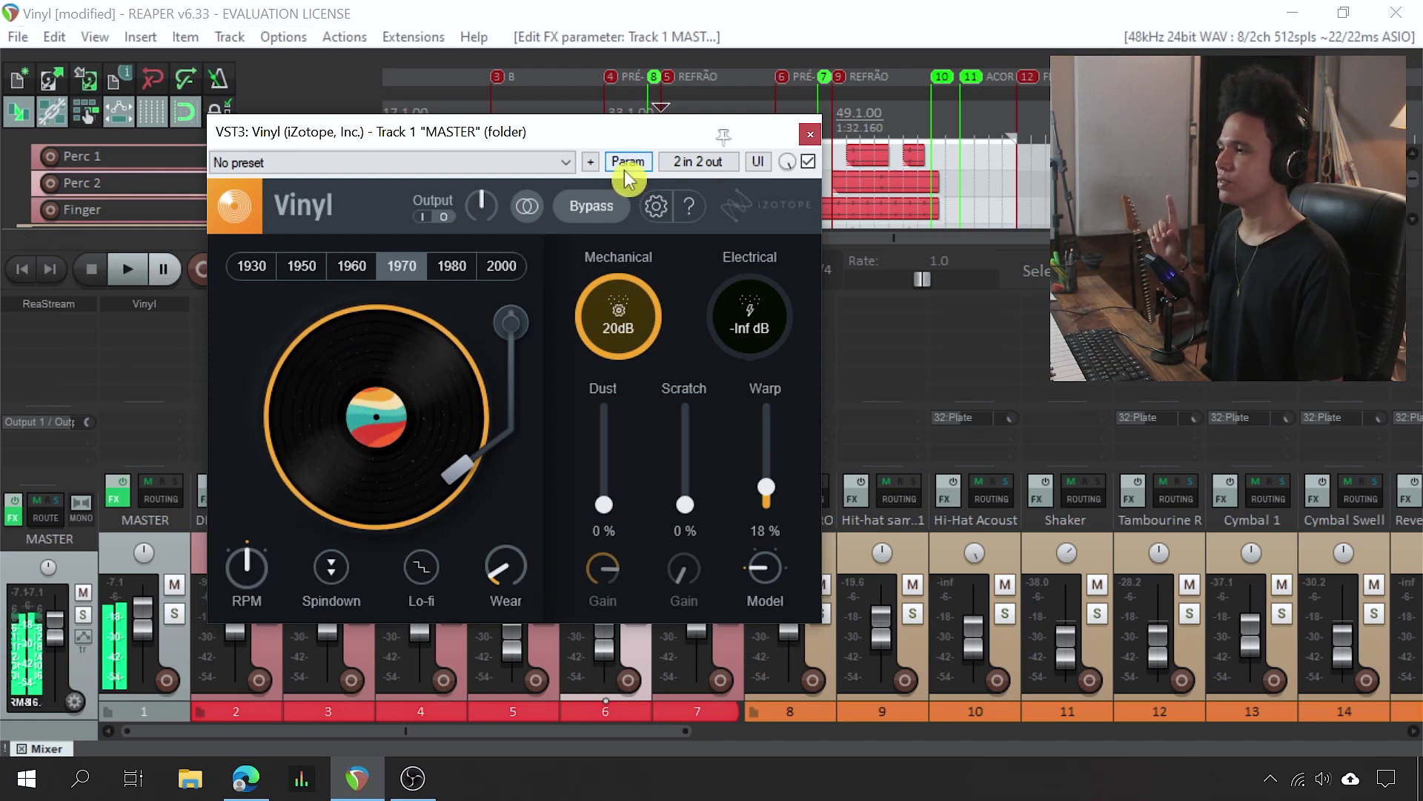
left_click_drag(615, 311, 652, 533)
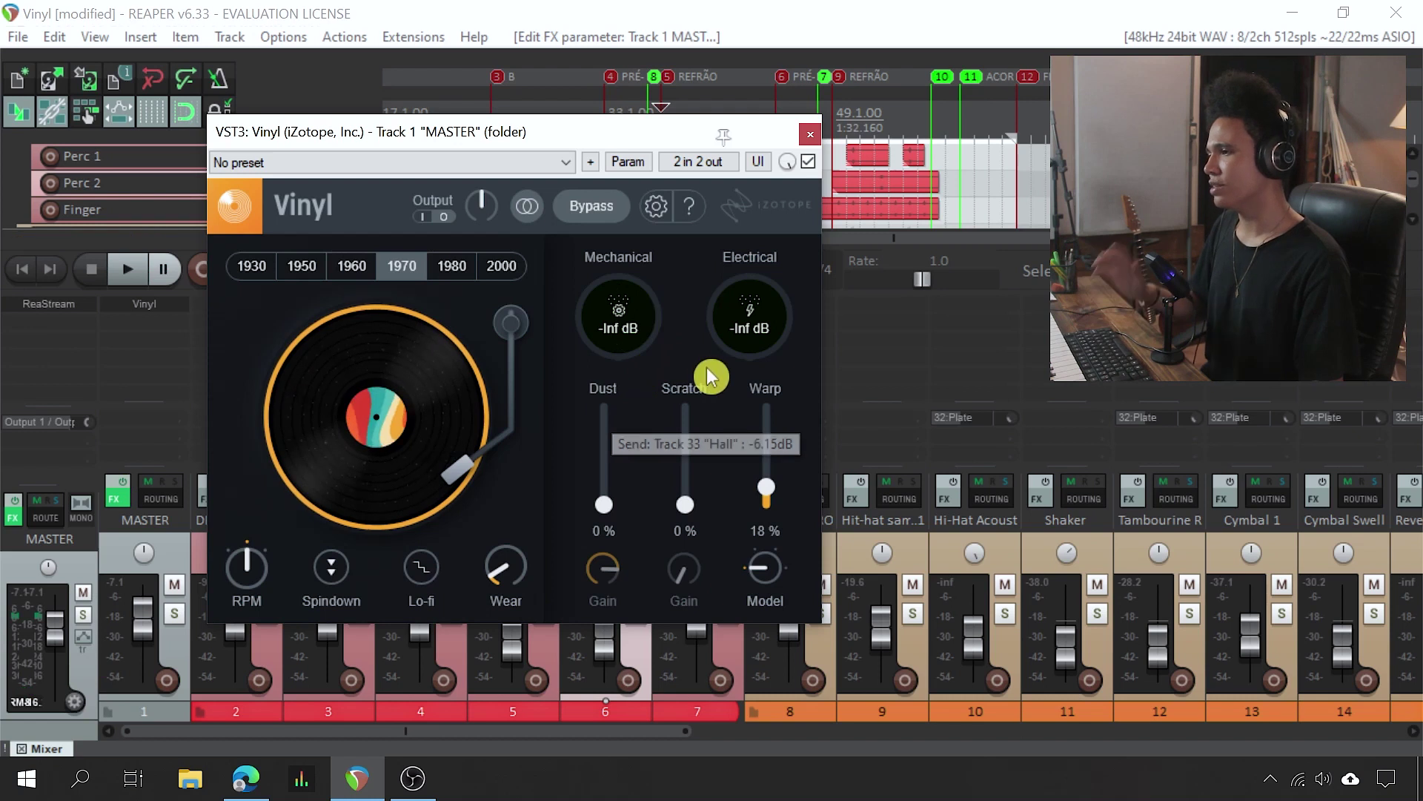
Step: Raise Vinyl's Electrical noise to 20 dB to hear it and return it to -Inf dB
left_click_drag(753, 296, 792, 11)
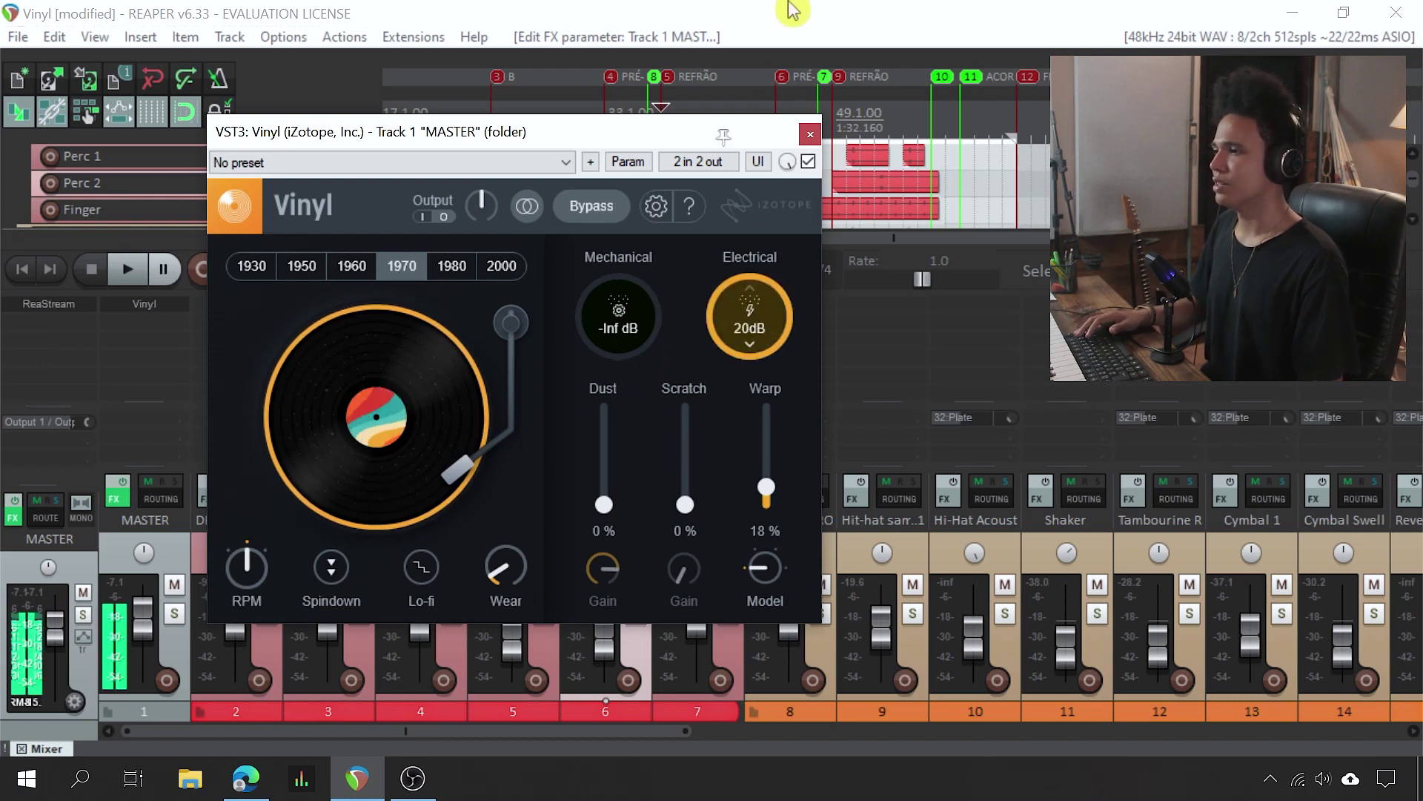
left_click_drag(782, 68, 734, 410)
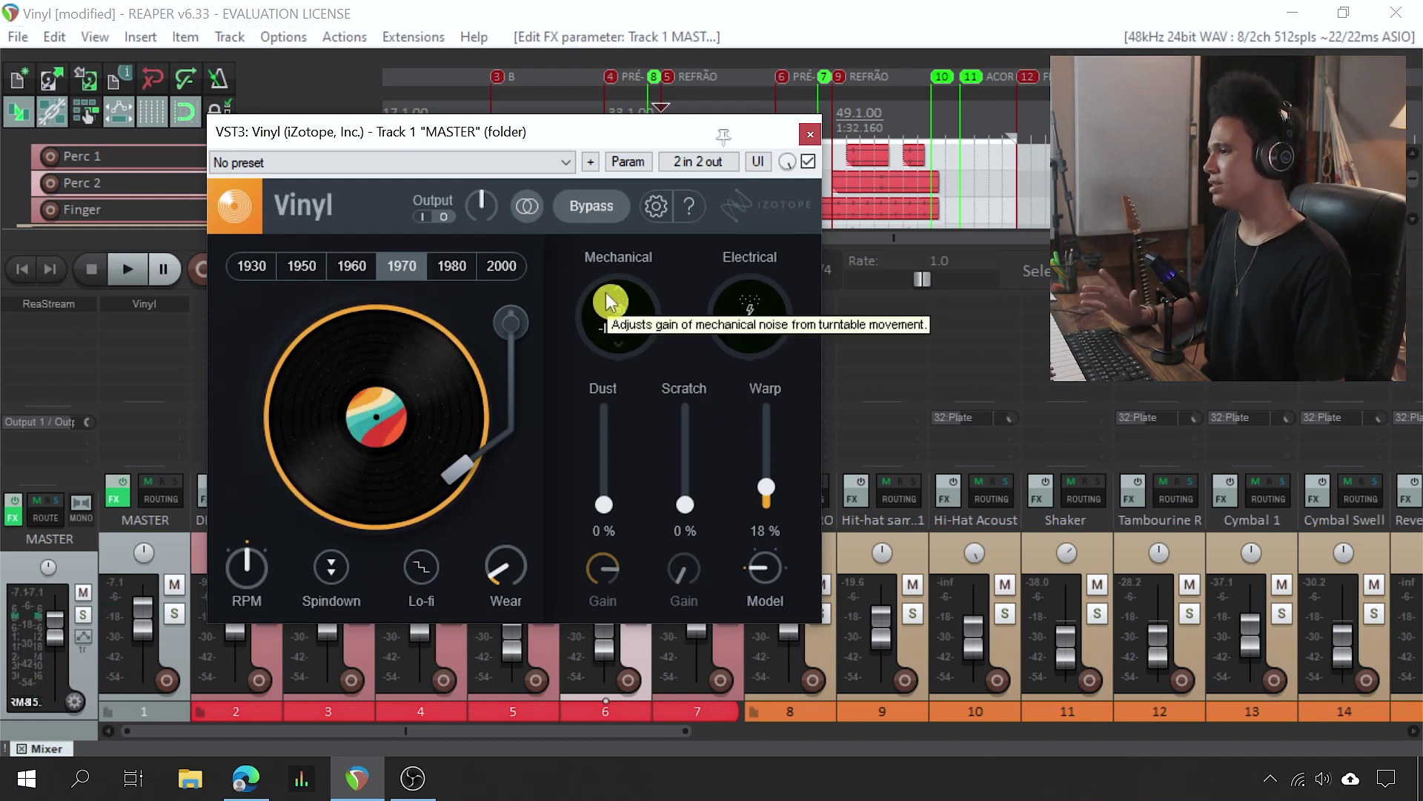
Step: Turn Vinyl's RPM down to its lowest speed, try the highest speed, and return it to the lowest
left_click_drag(248, 572, 243, 653)
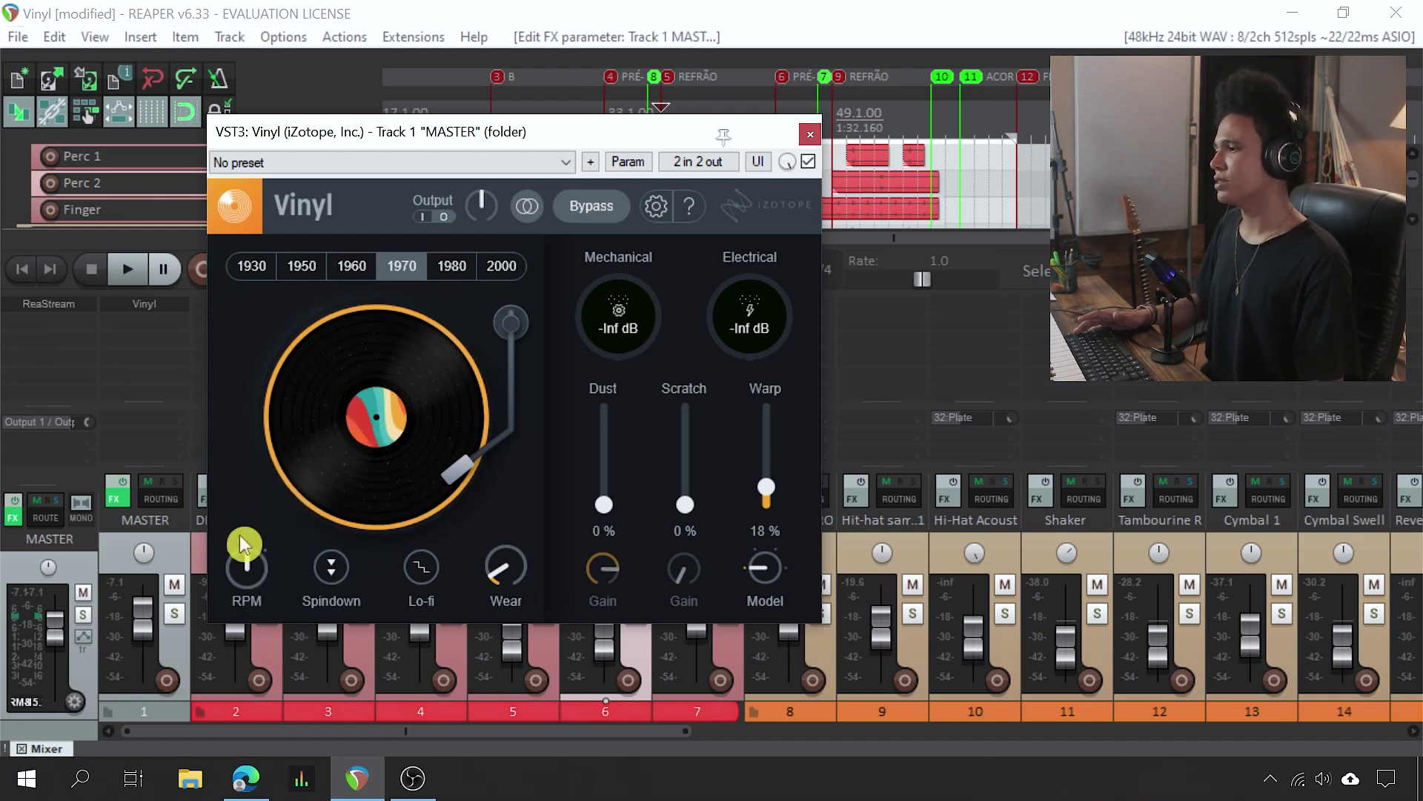
left_click_drag(247, 577, 254, 731)
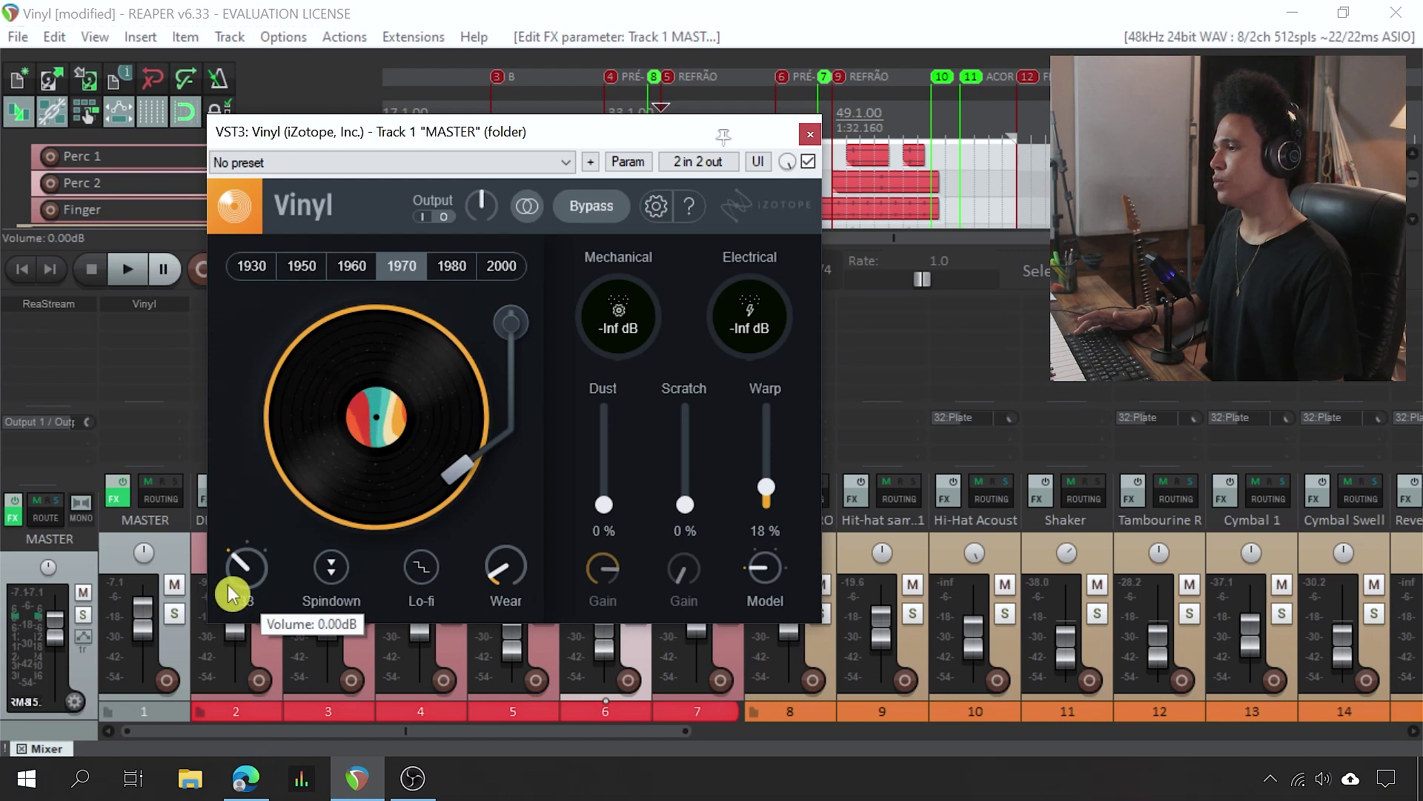
mouse_move(276, 573)
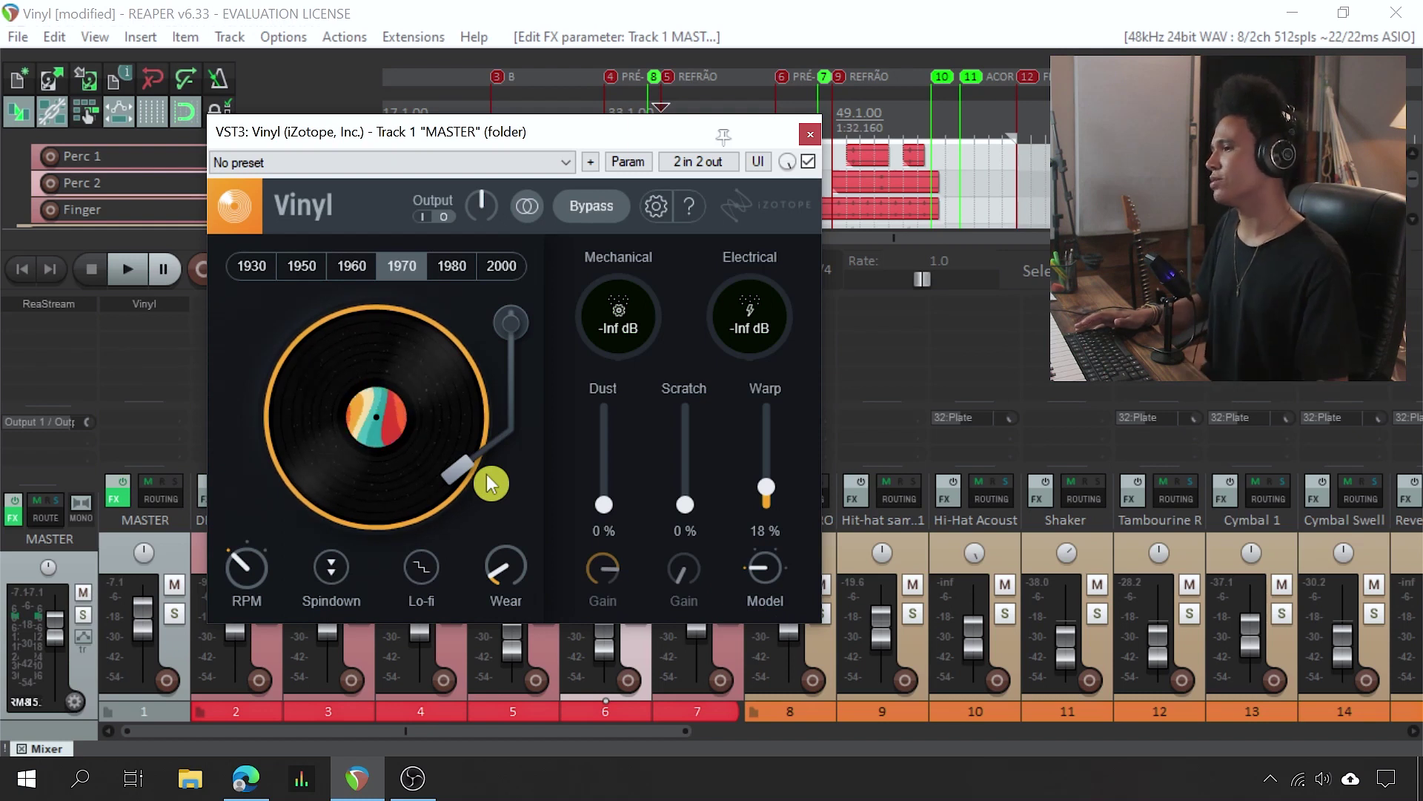
left_click_drag(248, 579, 333, 248)
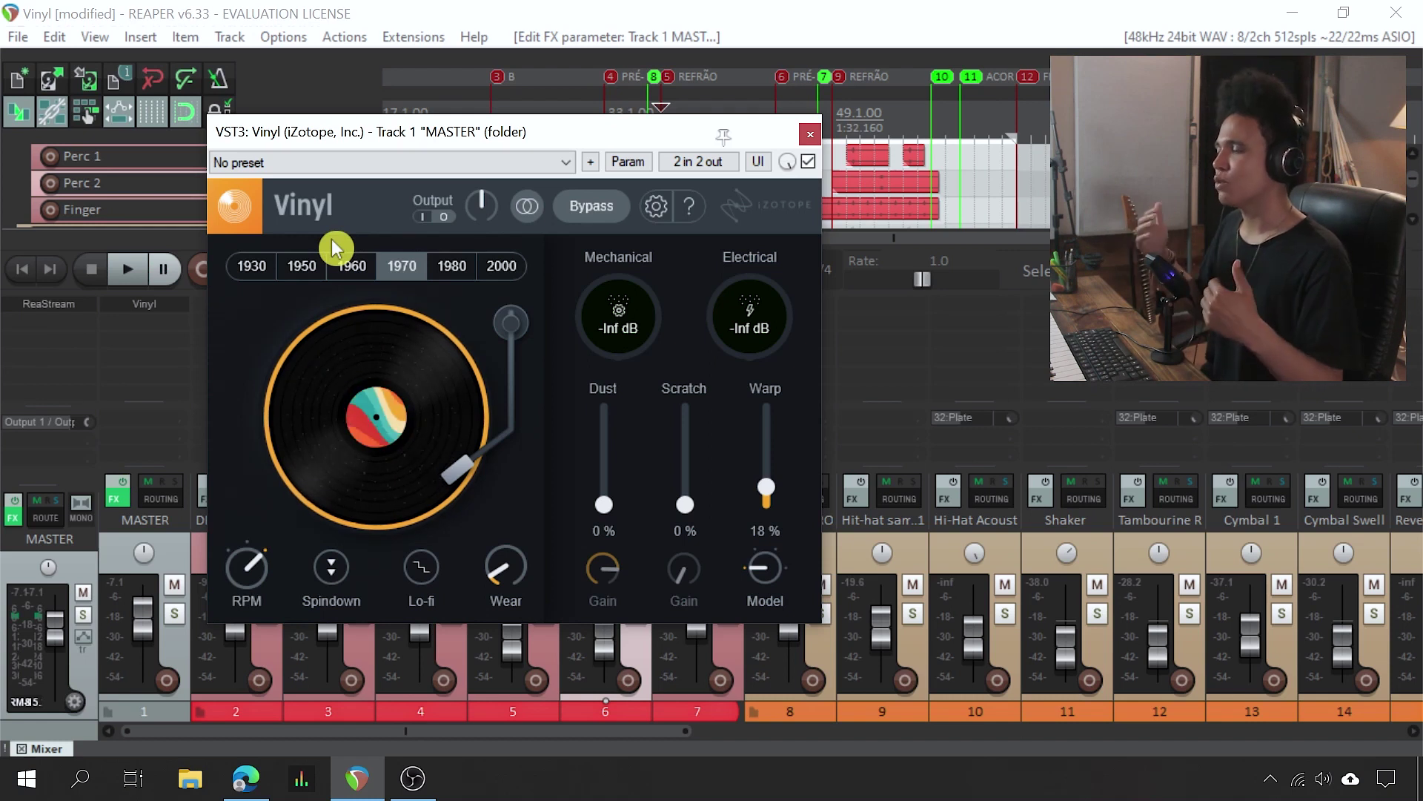
left_click_drag(248, 578, 265, 749)
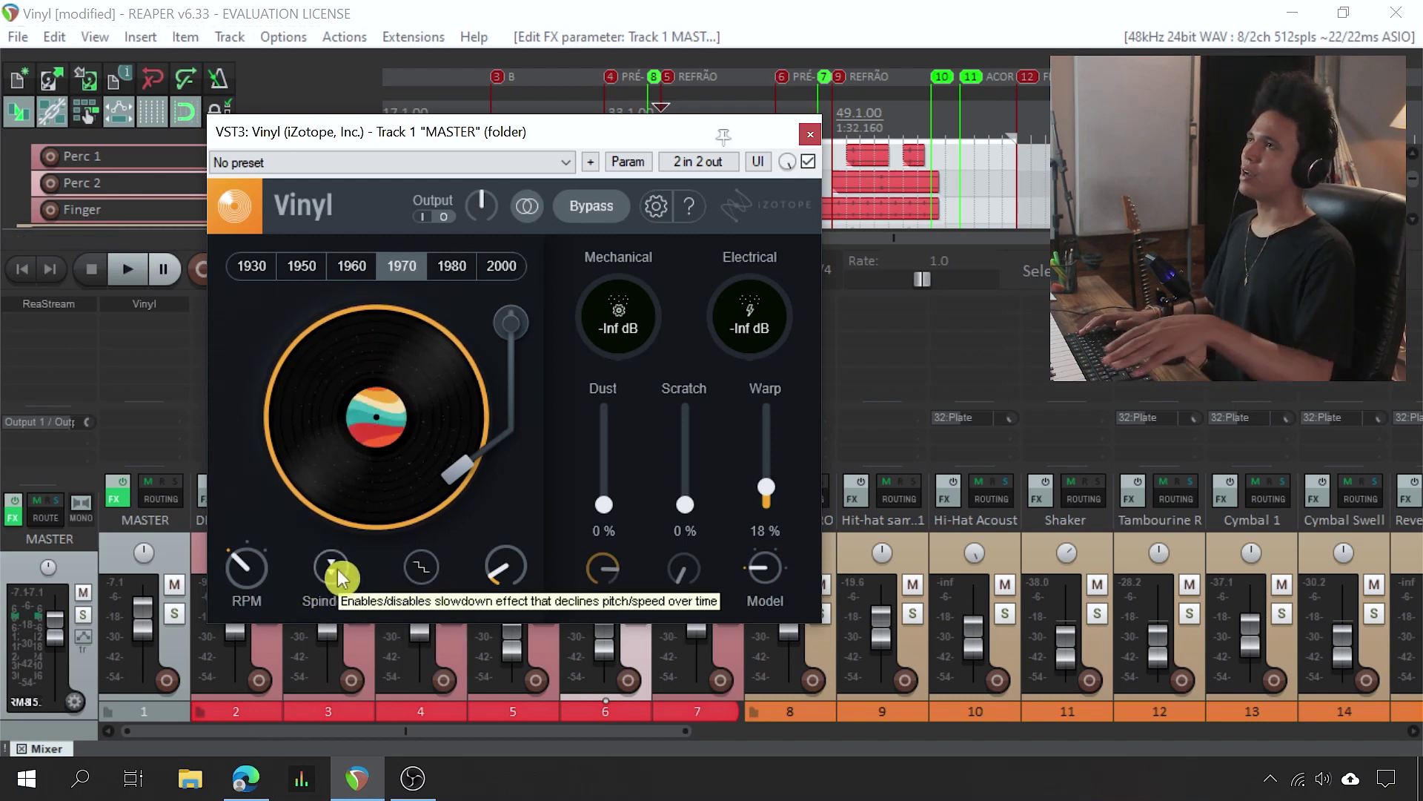
Step: Reposition the Vinyl window, start playback, and enable Spindown to hear the slowdown effect
left_click_drag(430, 138, 422, 193)
key("space")
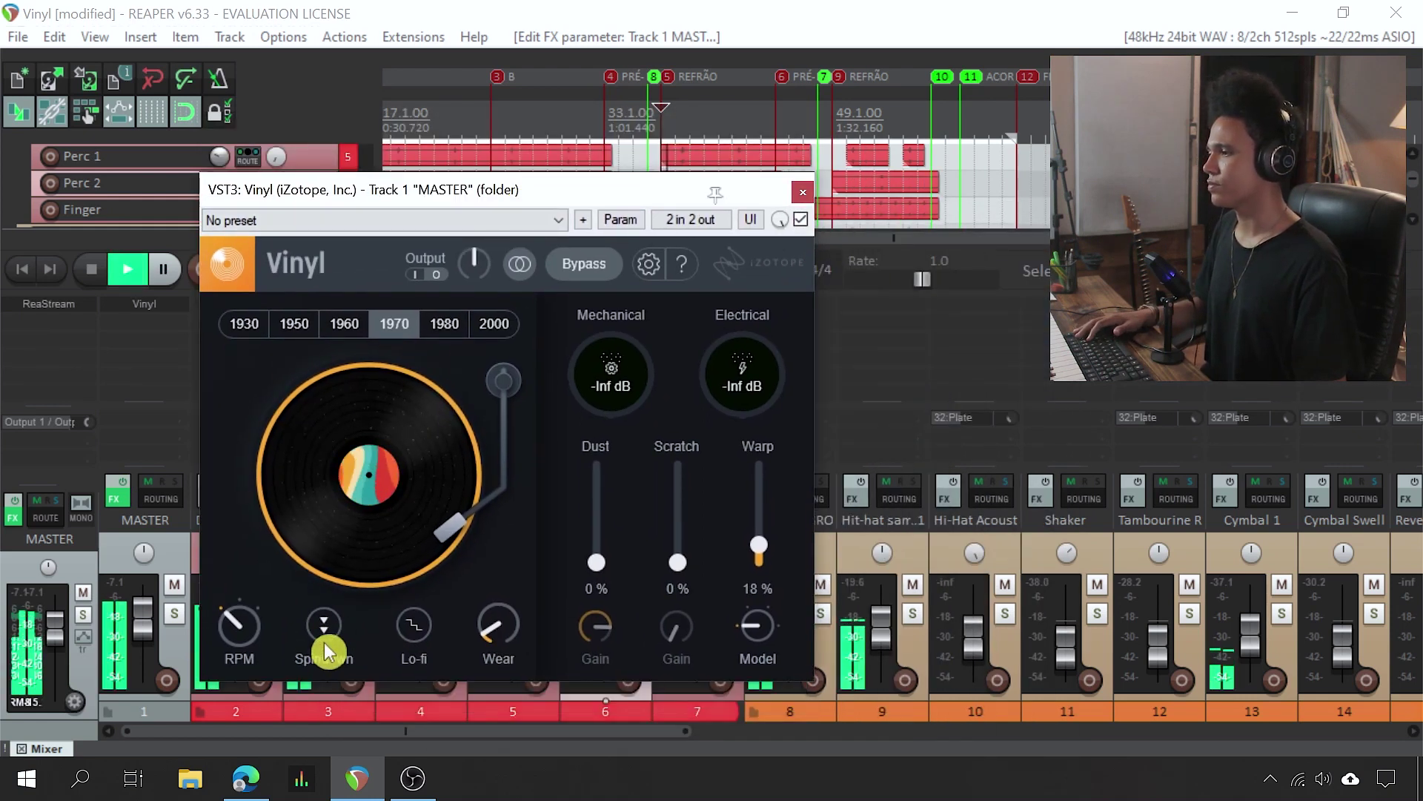
left_click(329, 626)
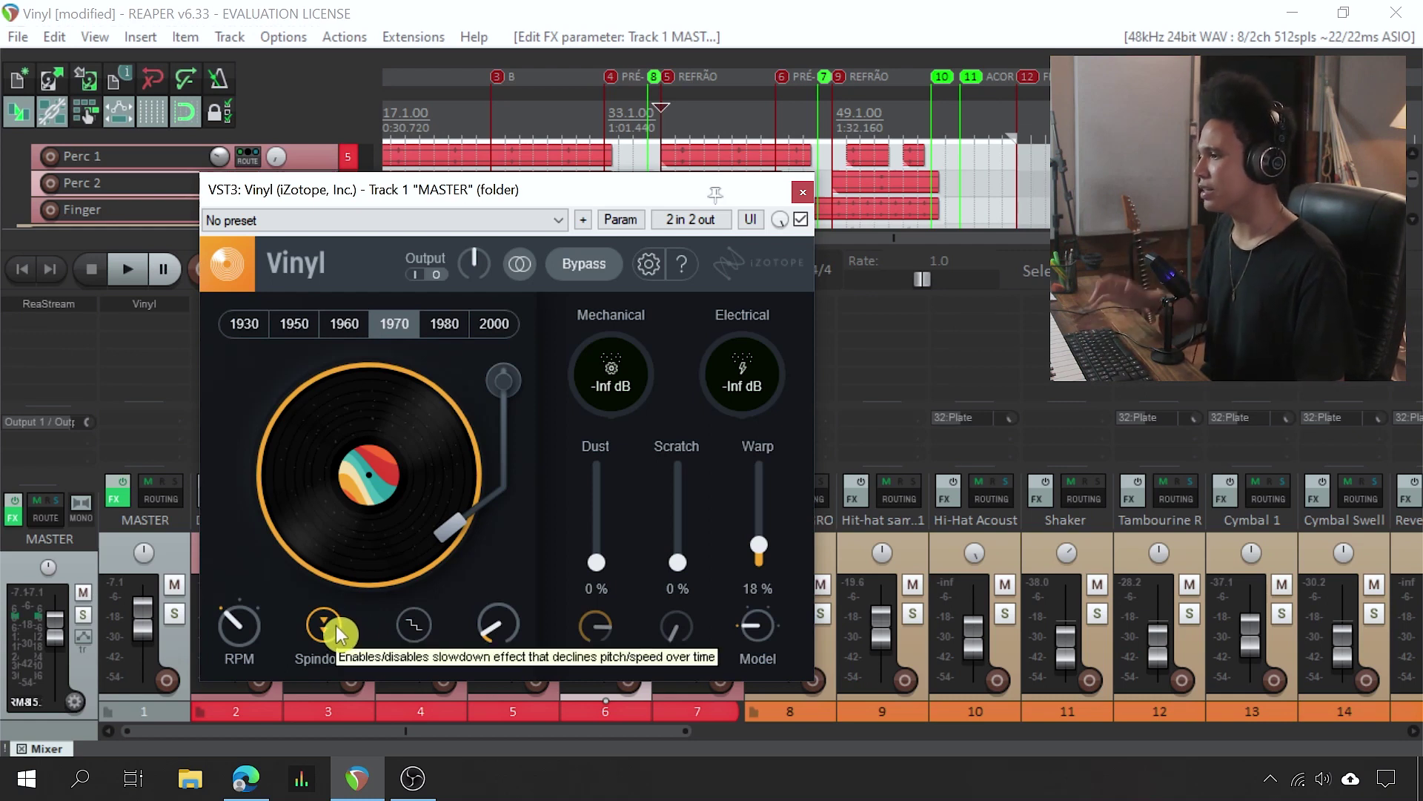
Step: Enable Vinyl's Lo-fi effect, play the song through it, turn Lo-fi off again, and stop playback
left_click(416, 626)
key("space")
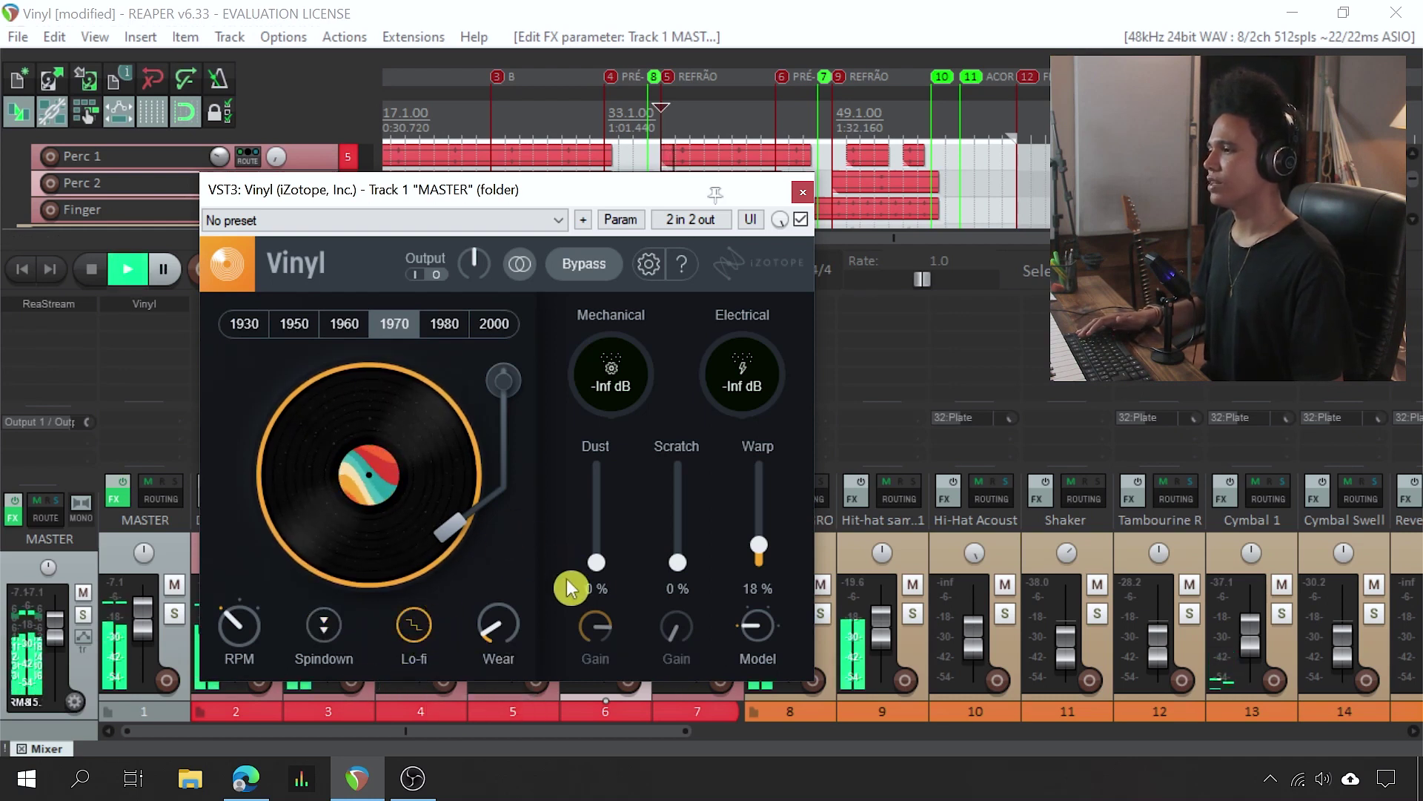
left_click(417, 631)
key("space")
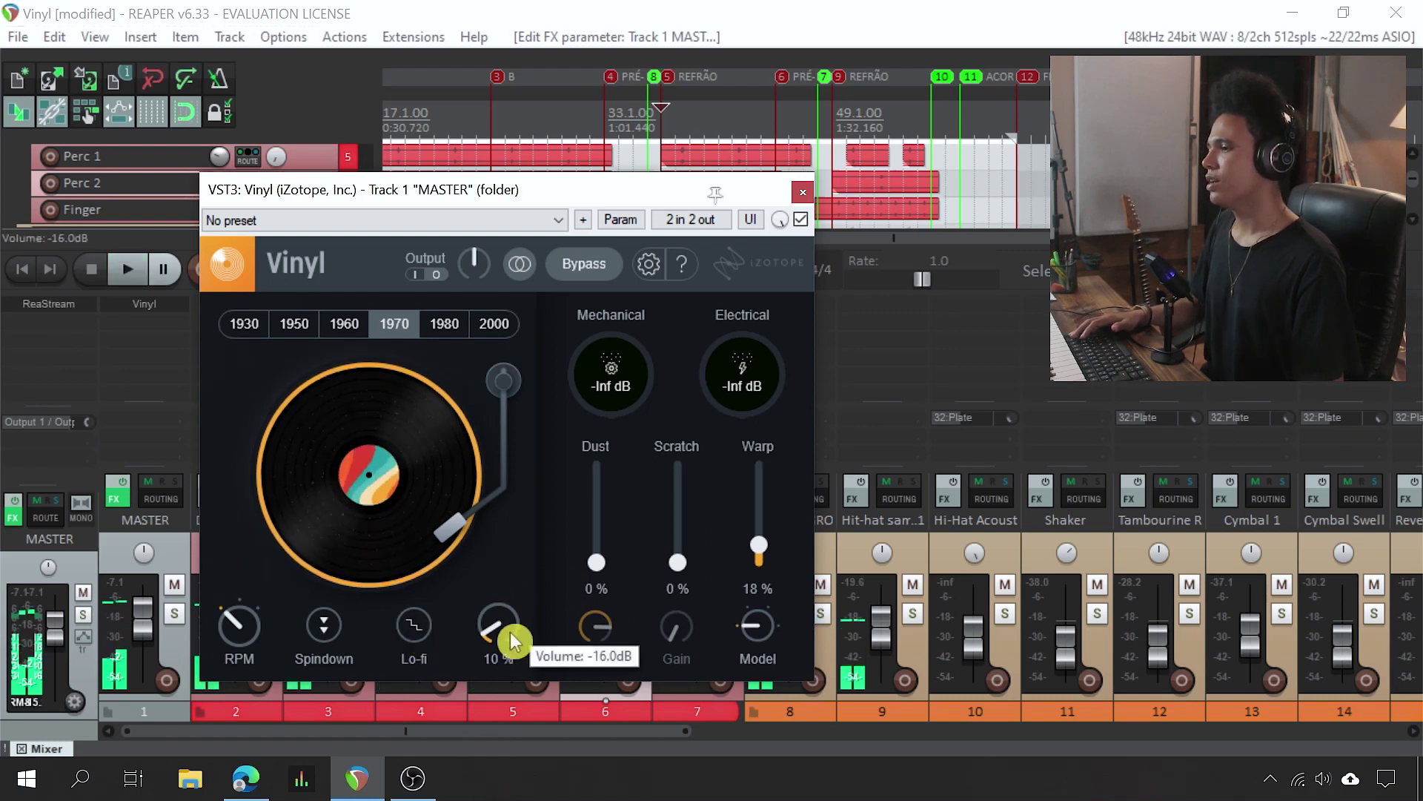
Step: Compare Vinyl's Wear at 0 % and 100 % during playback, stop playback, and set Wear back to 0 %
mouse_move(511, 664)
left_mouse_down()
mouse_move(502, 499)
mouse_move(518, 692)
mouse_move(497, 644)
left_mouse_up()
left_click_drag(489, 588, 508, 438)
key("space")
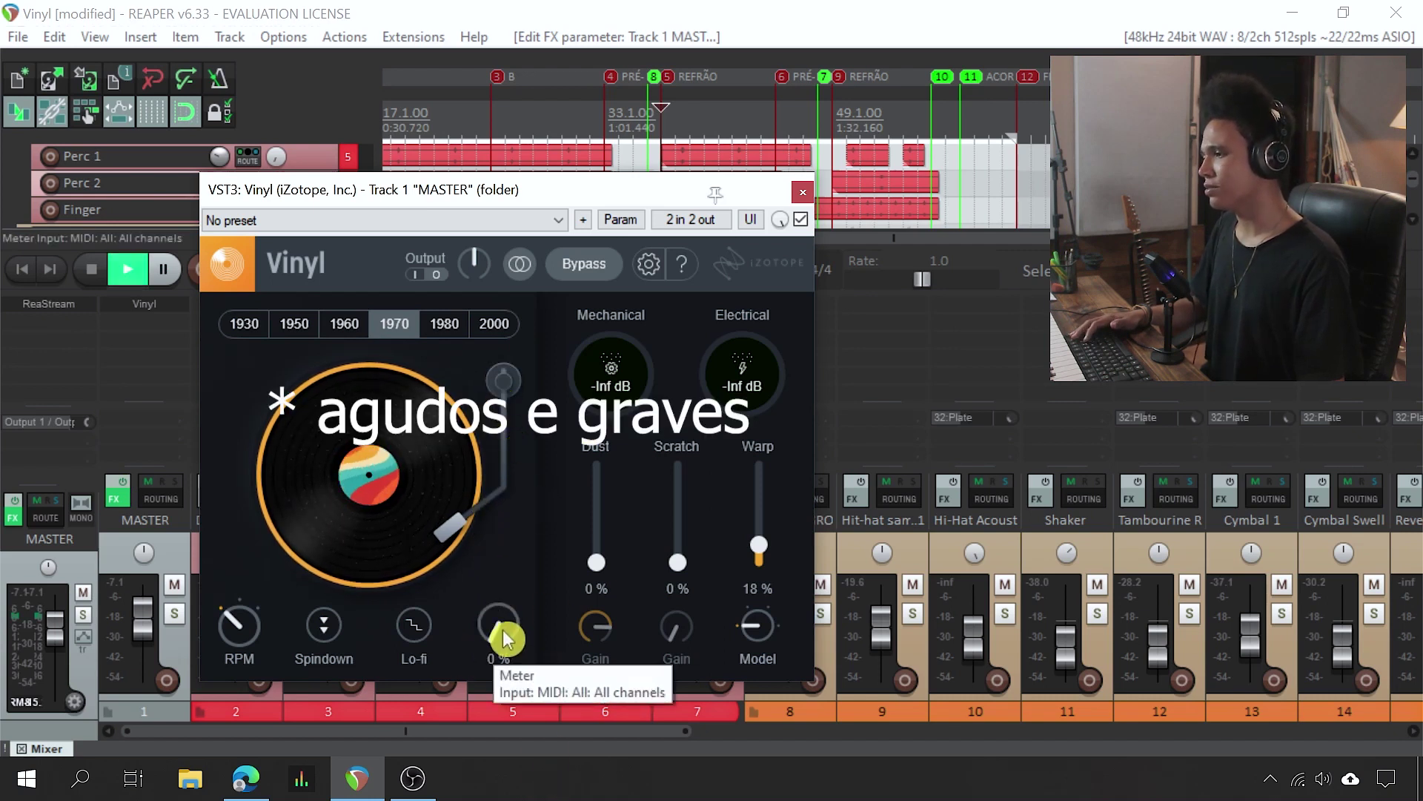
scroll(499, 635, "down", 3)
left_click_drag(494, 516, 476, 29)
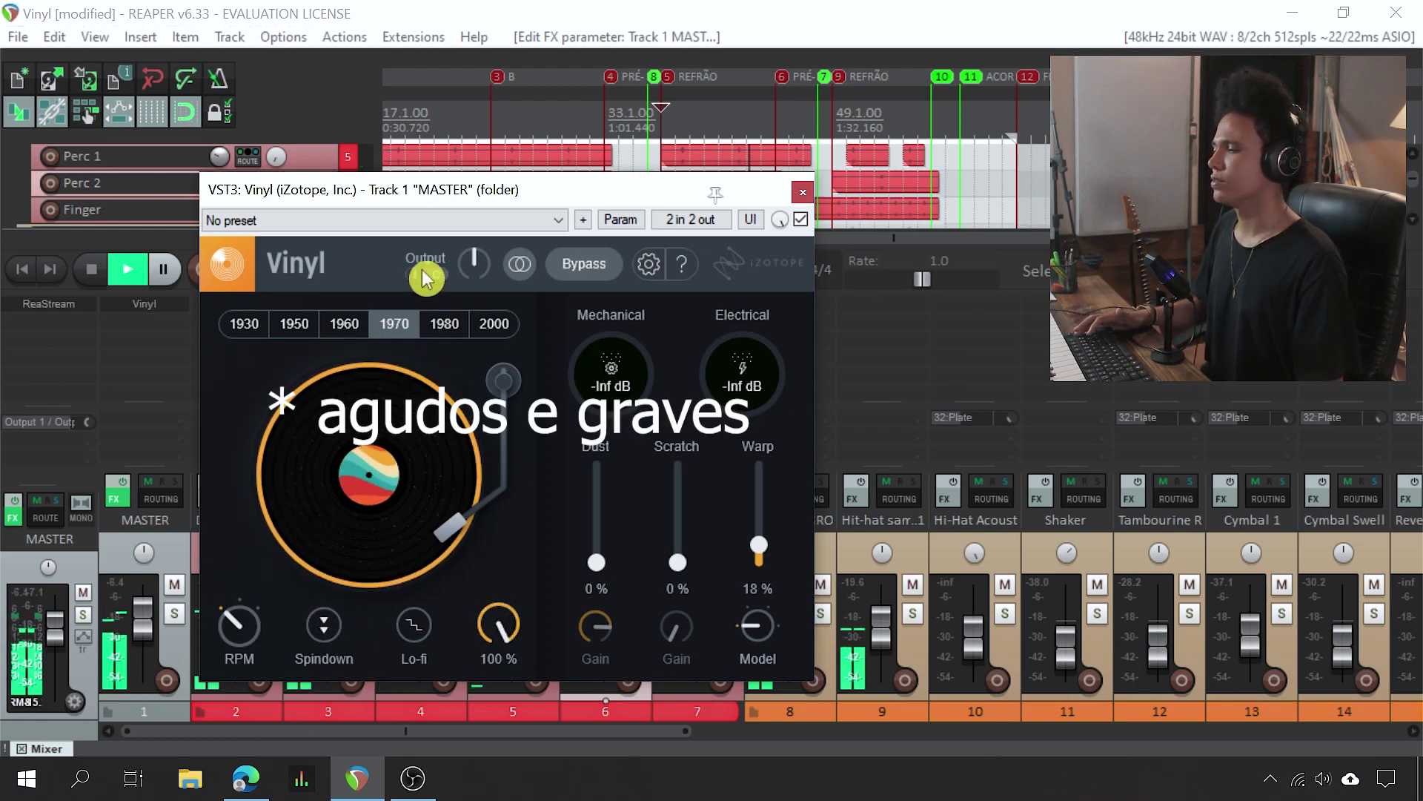
key("space")
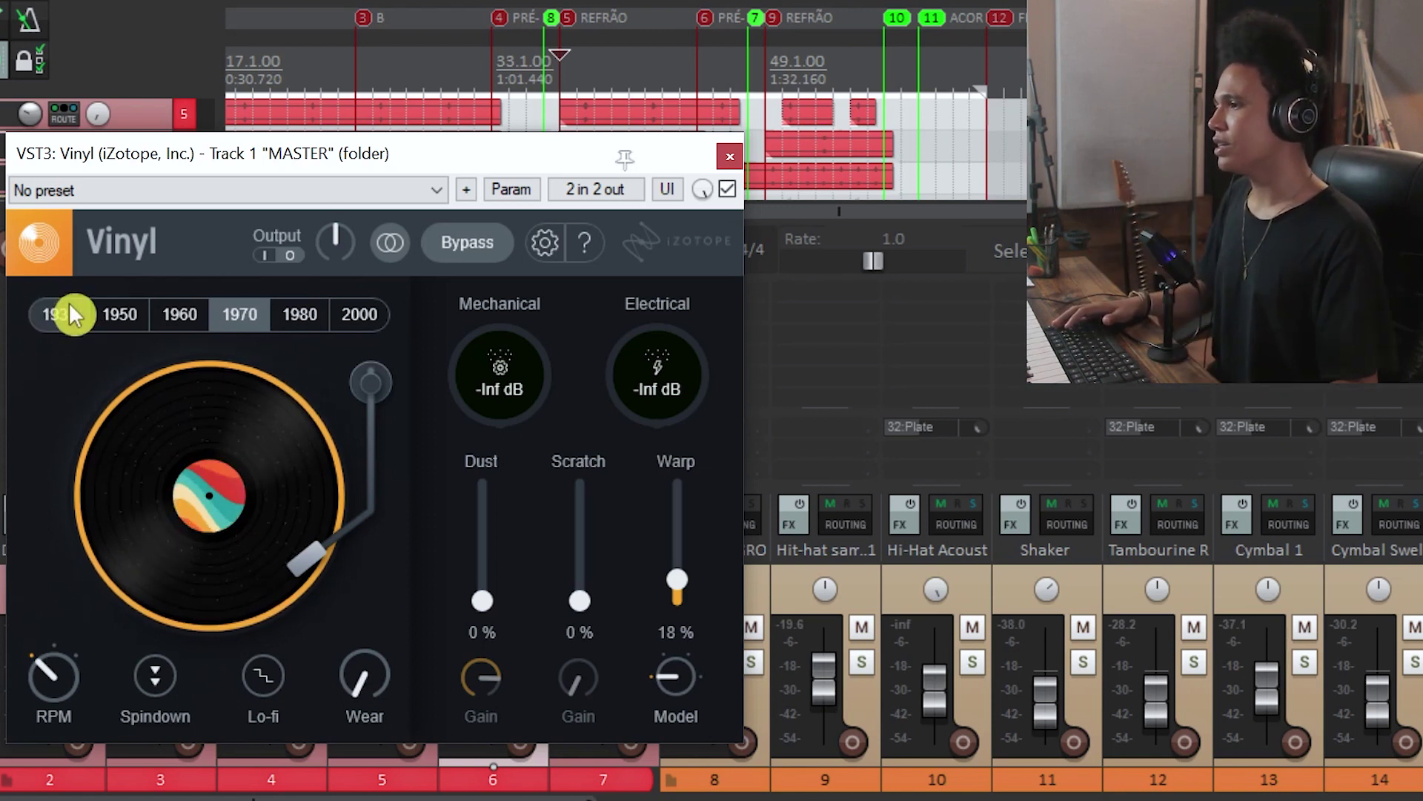
Step: Step through Vinyl's decade filters 1930, 1950, 1960, 1970, 1980 and 2000, and return to 1930
left_click(64, 327)
left_click(135, 325)
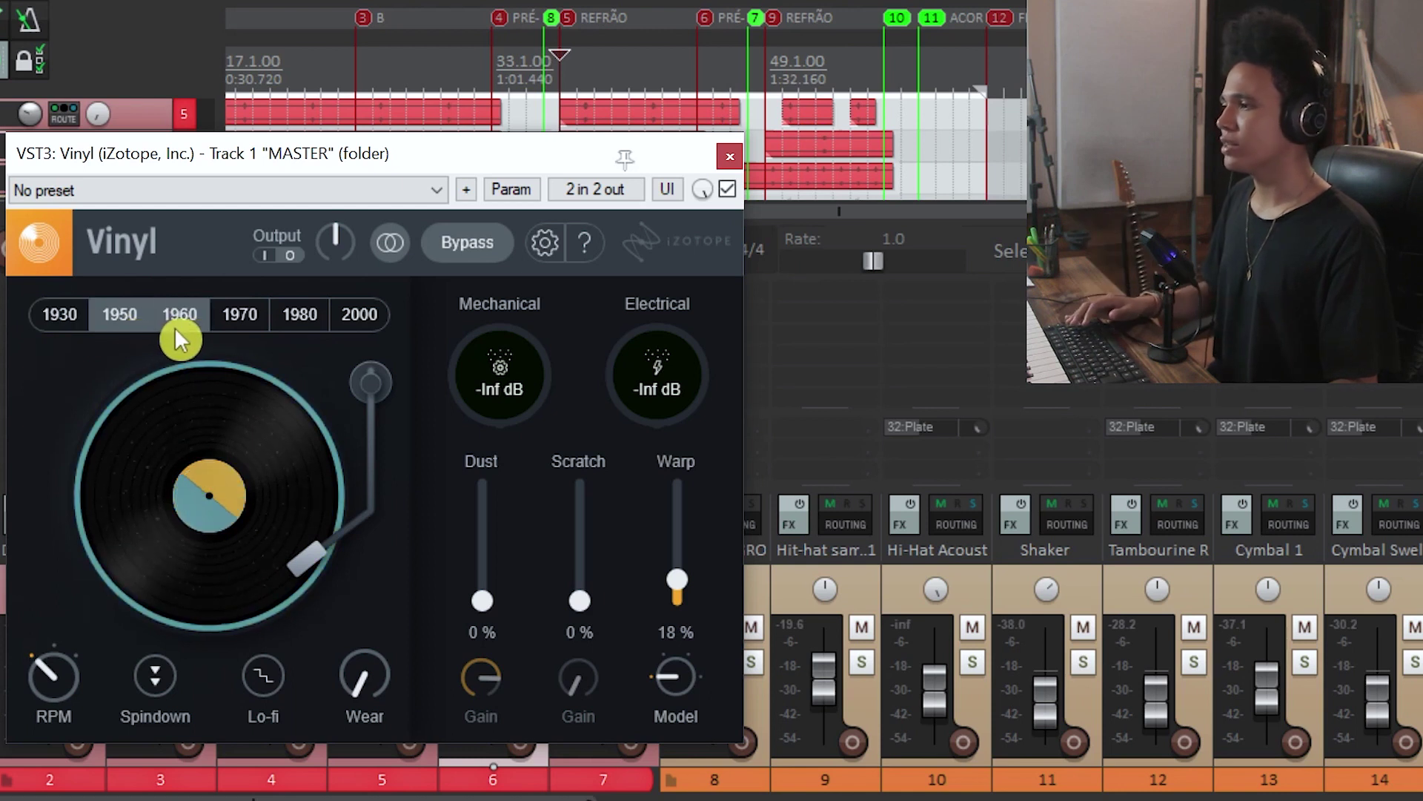
left_click(175, 327)
left_click(268, 326)
left_click(297, 325)
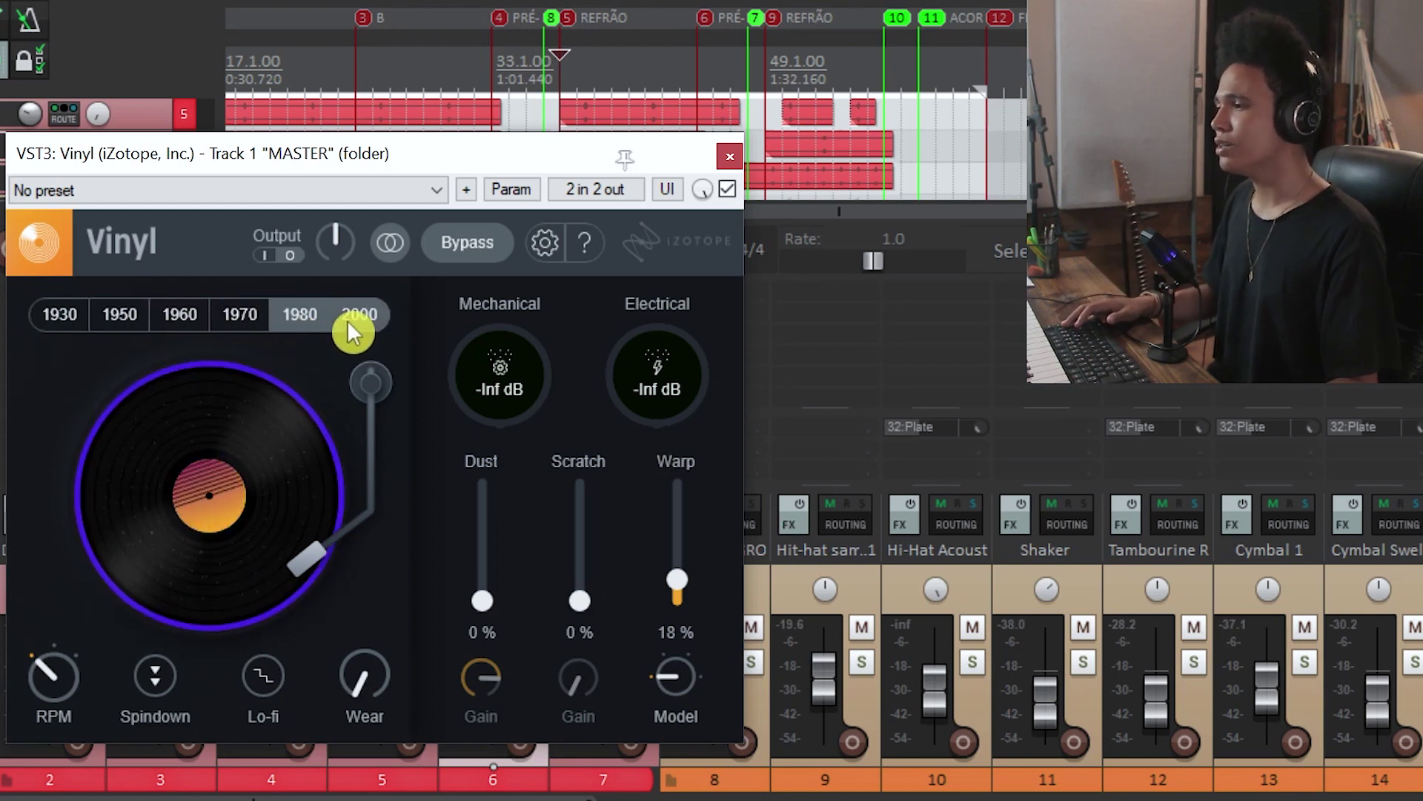
left_click(349, 327)
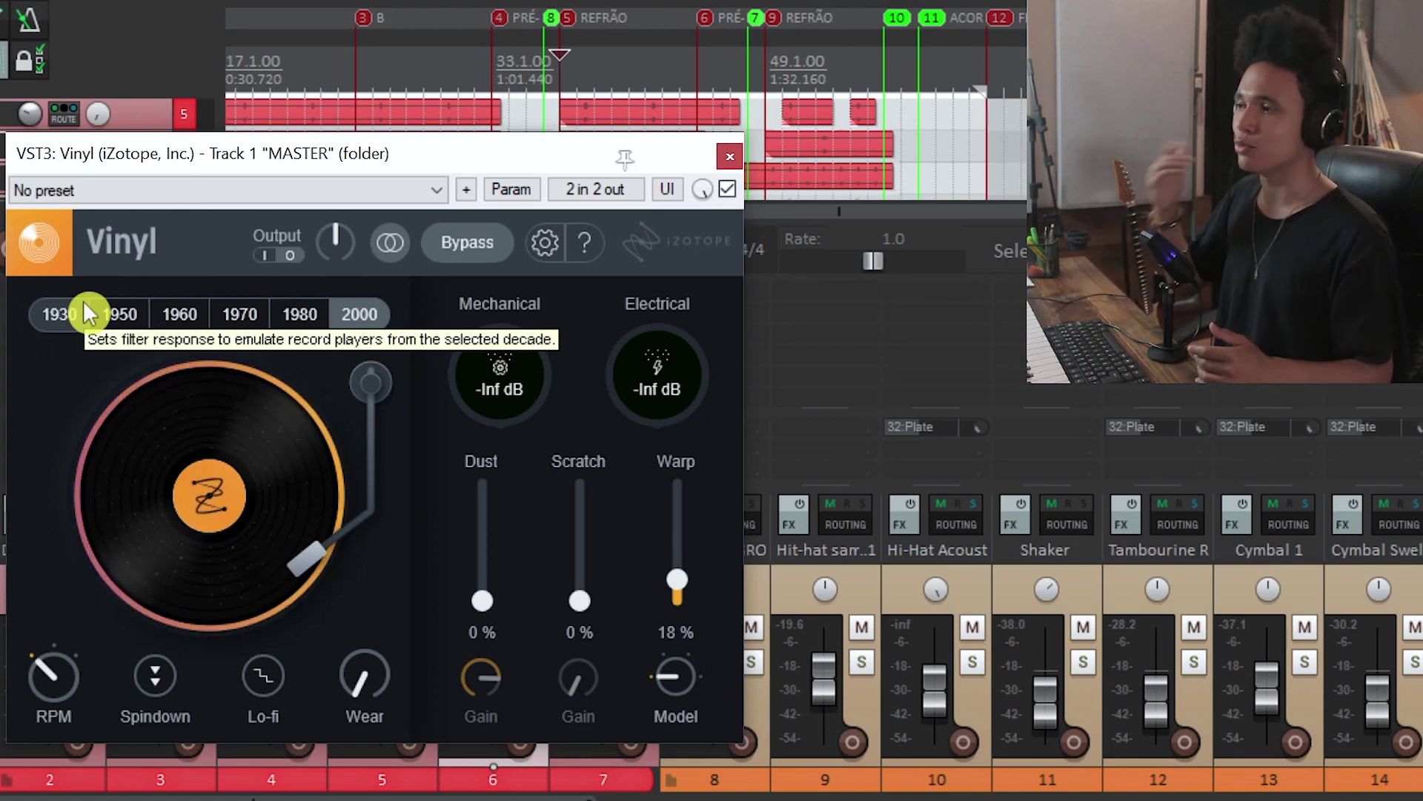
left_click(84, 304)
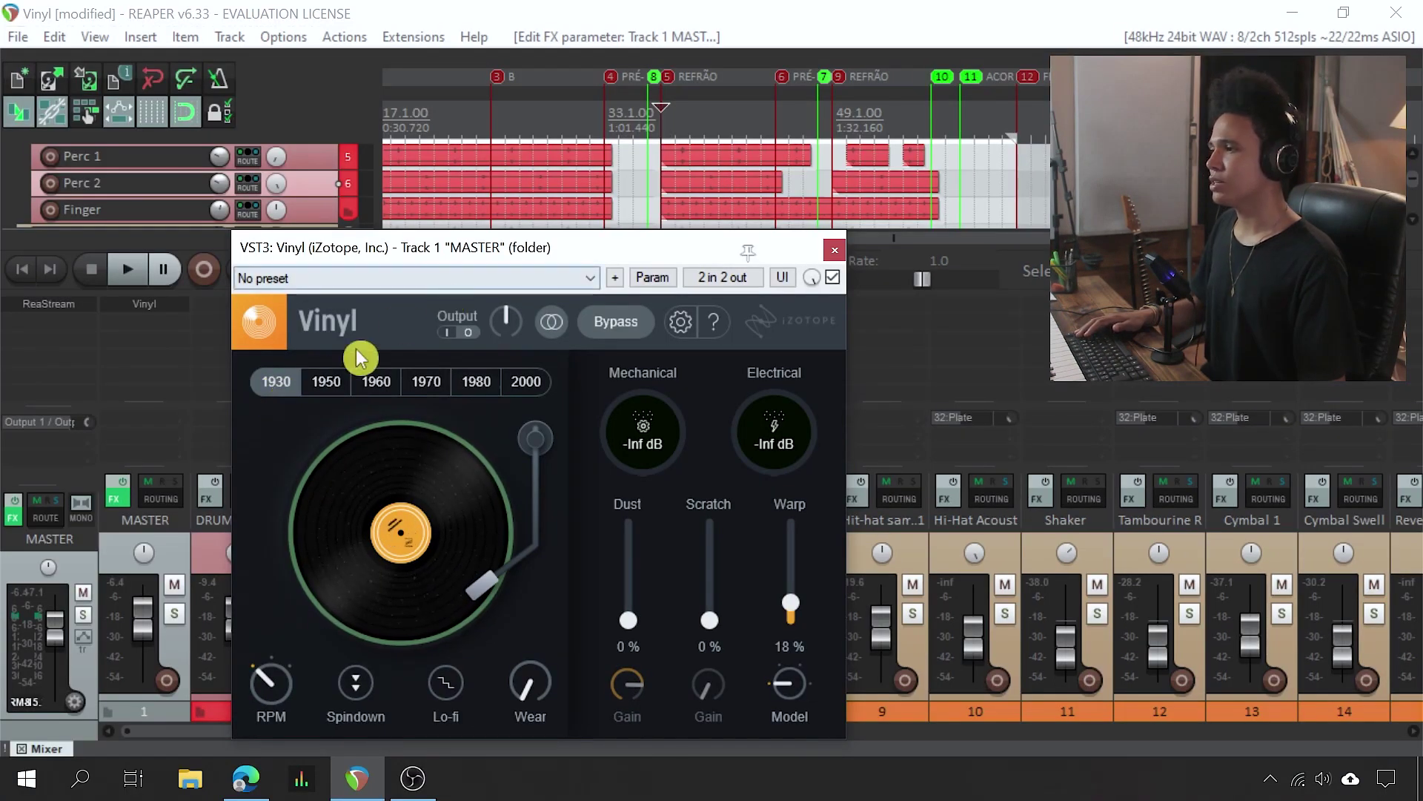
Step: Set Vinyl's Warp to 0 %, reposition the plug-in window, and play the song with the 1930 filter
left_click_drag(791, 603, 799, 637)
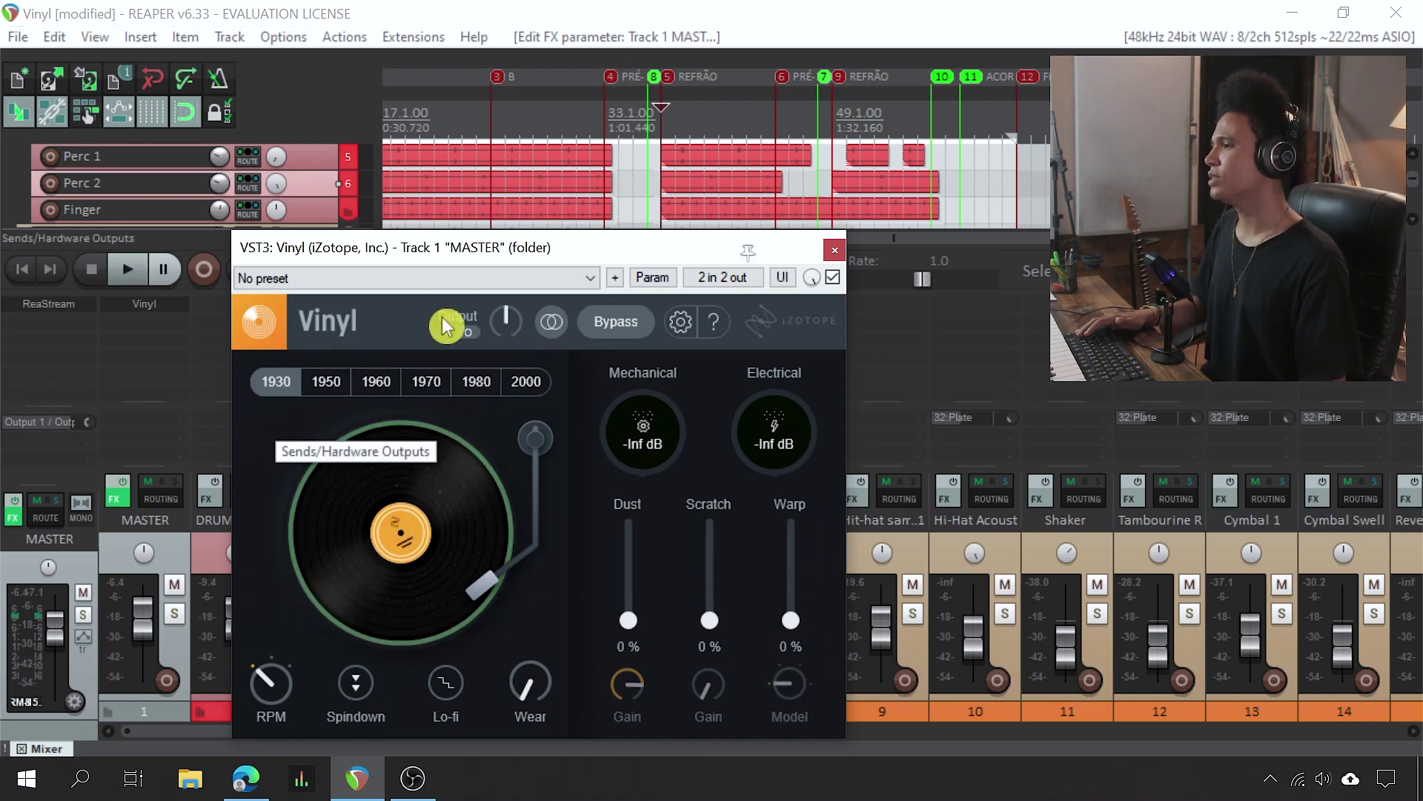
left_click_drag(466, 252, 544, 211)
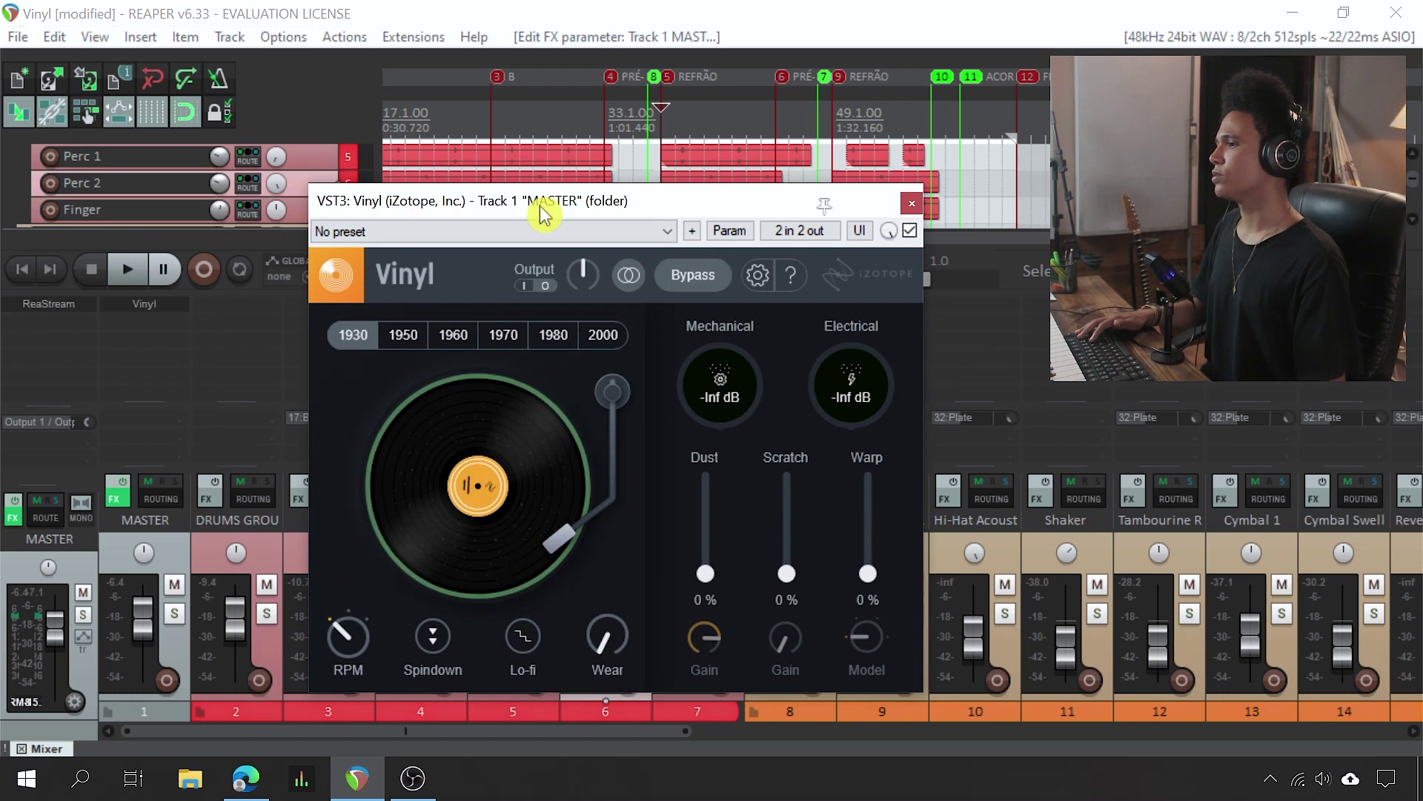
key("space")
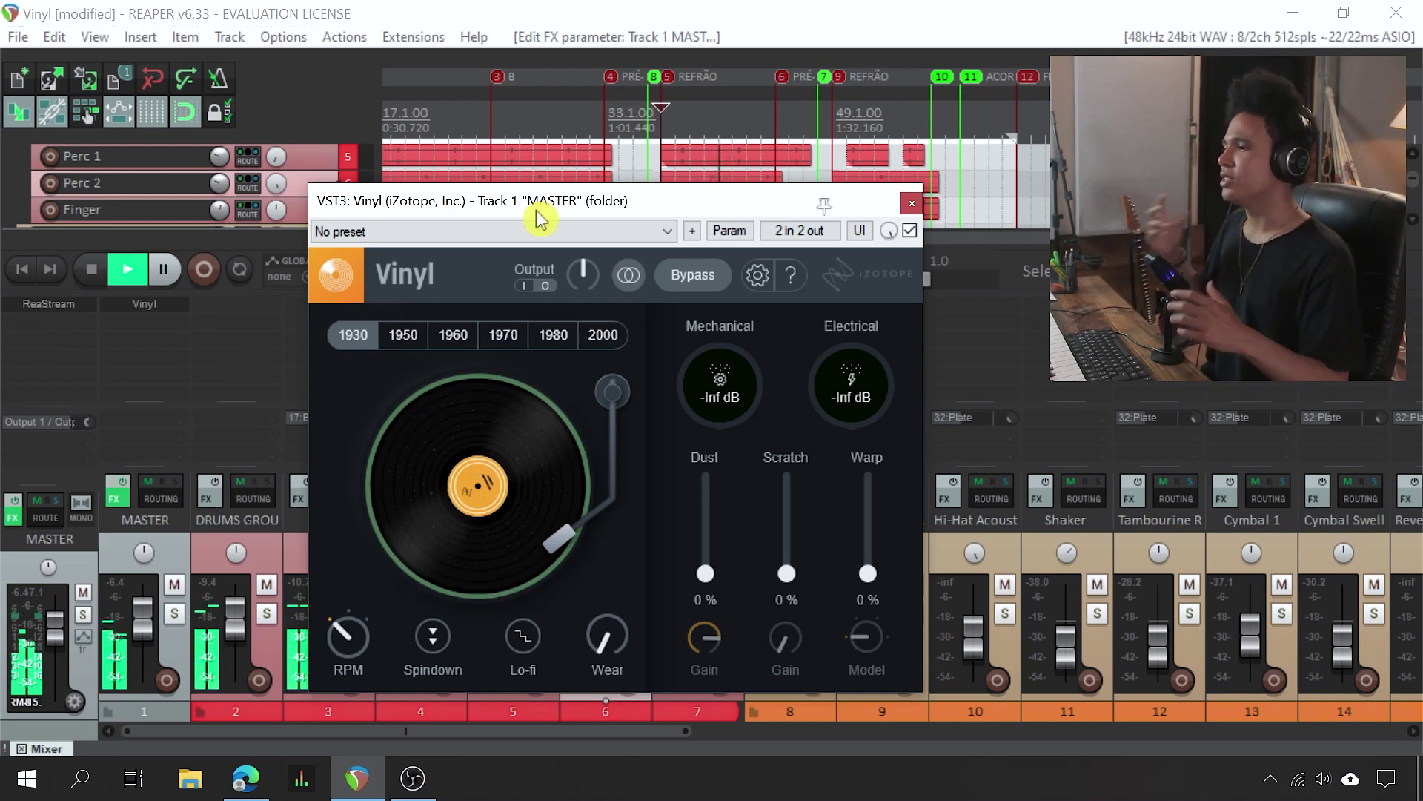
Step: Audition Vinyl's 1950, 1960 and 1970 decade filters on the song and stop playback
left_click(407, 337)
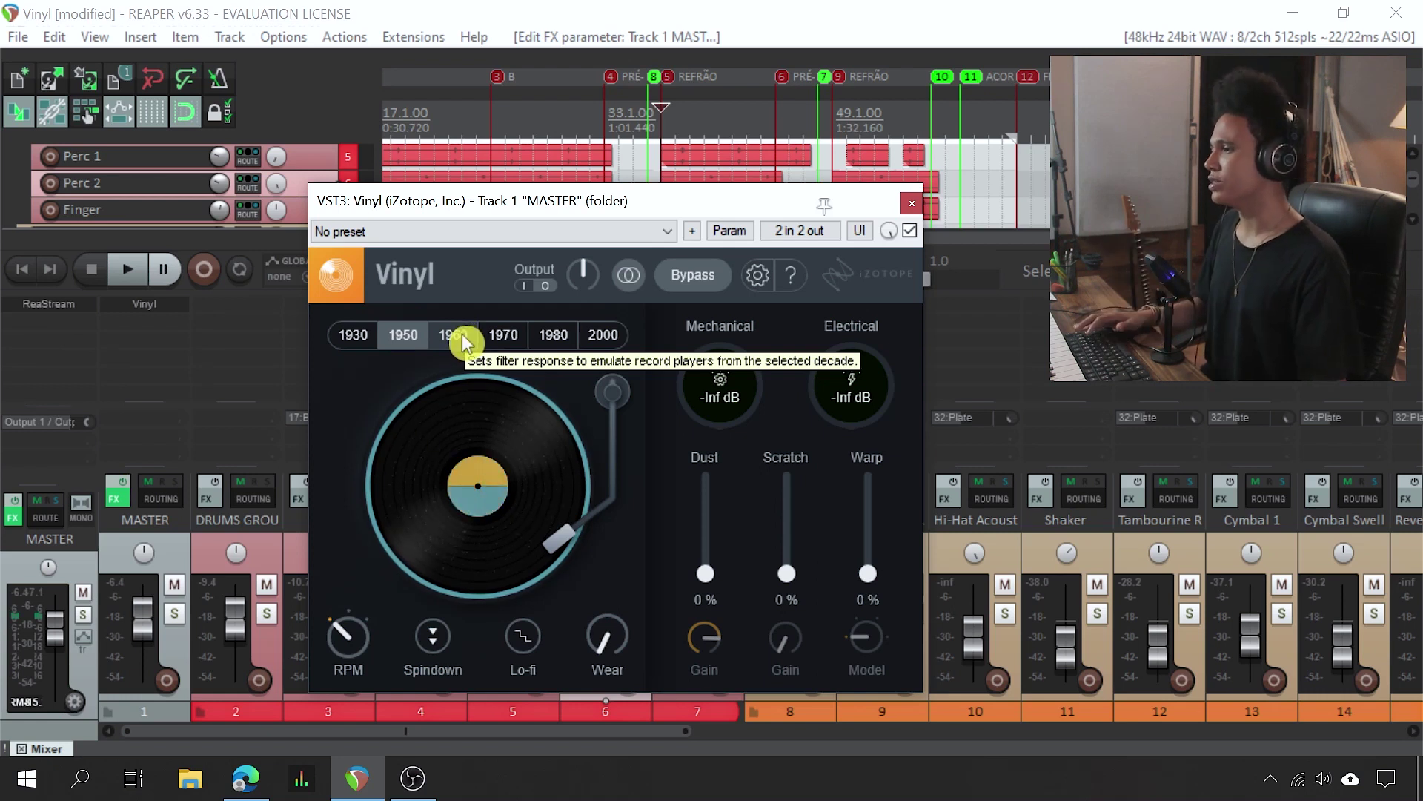
key("space")
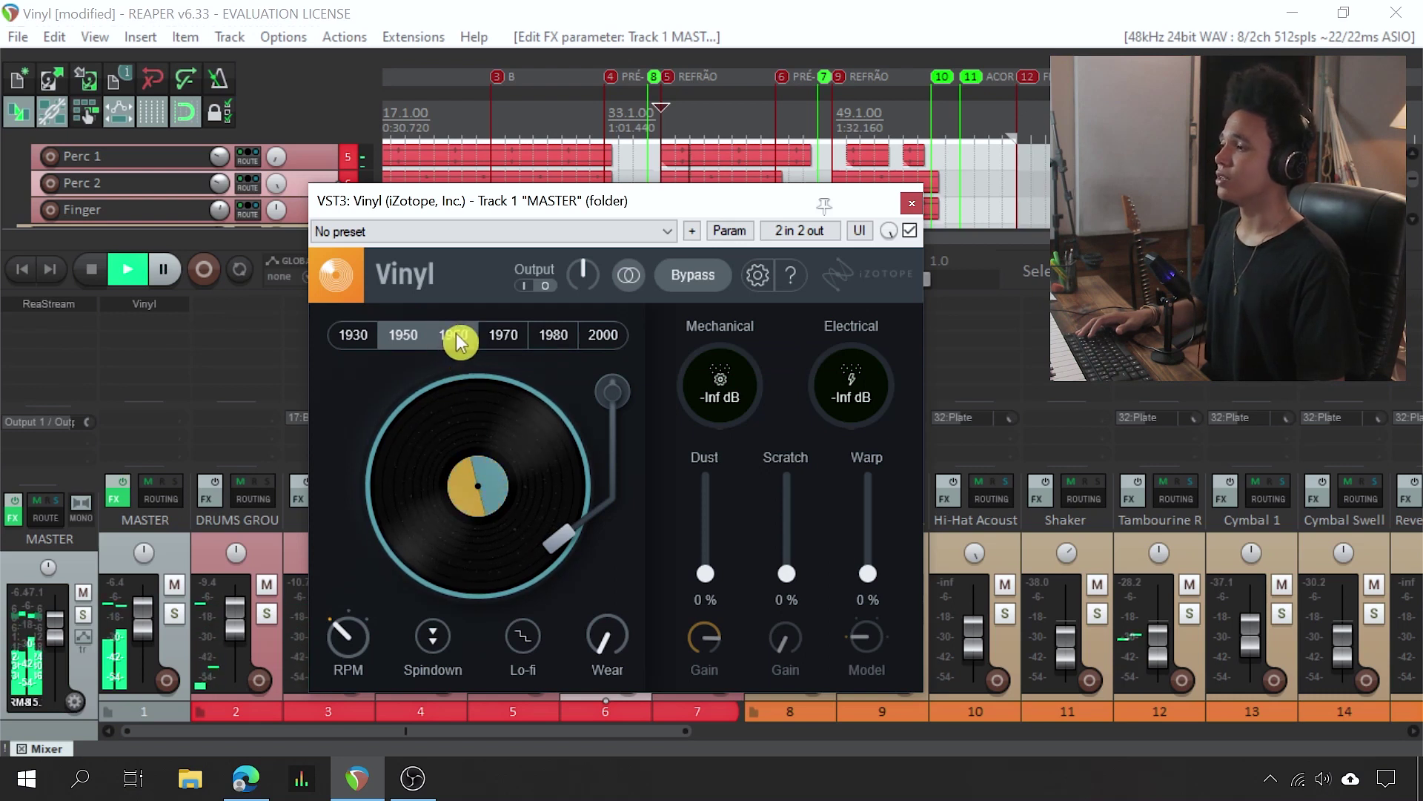
left_click(455, 335)
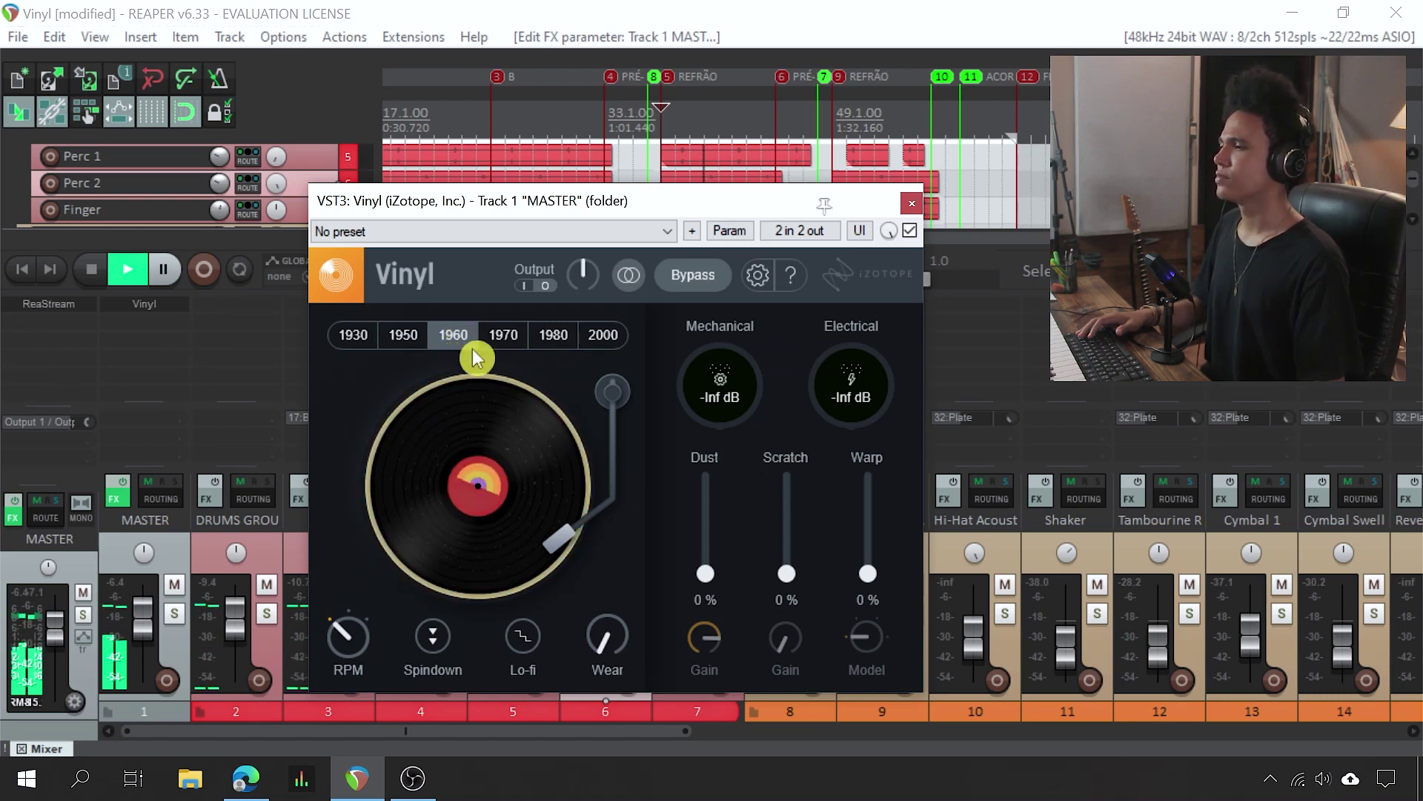
left_click(515, 339)
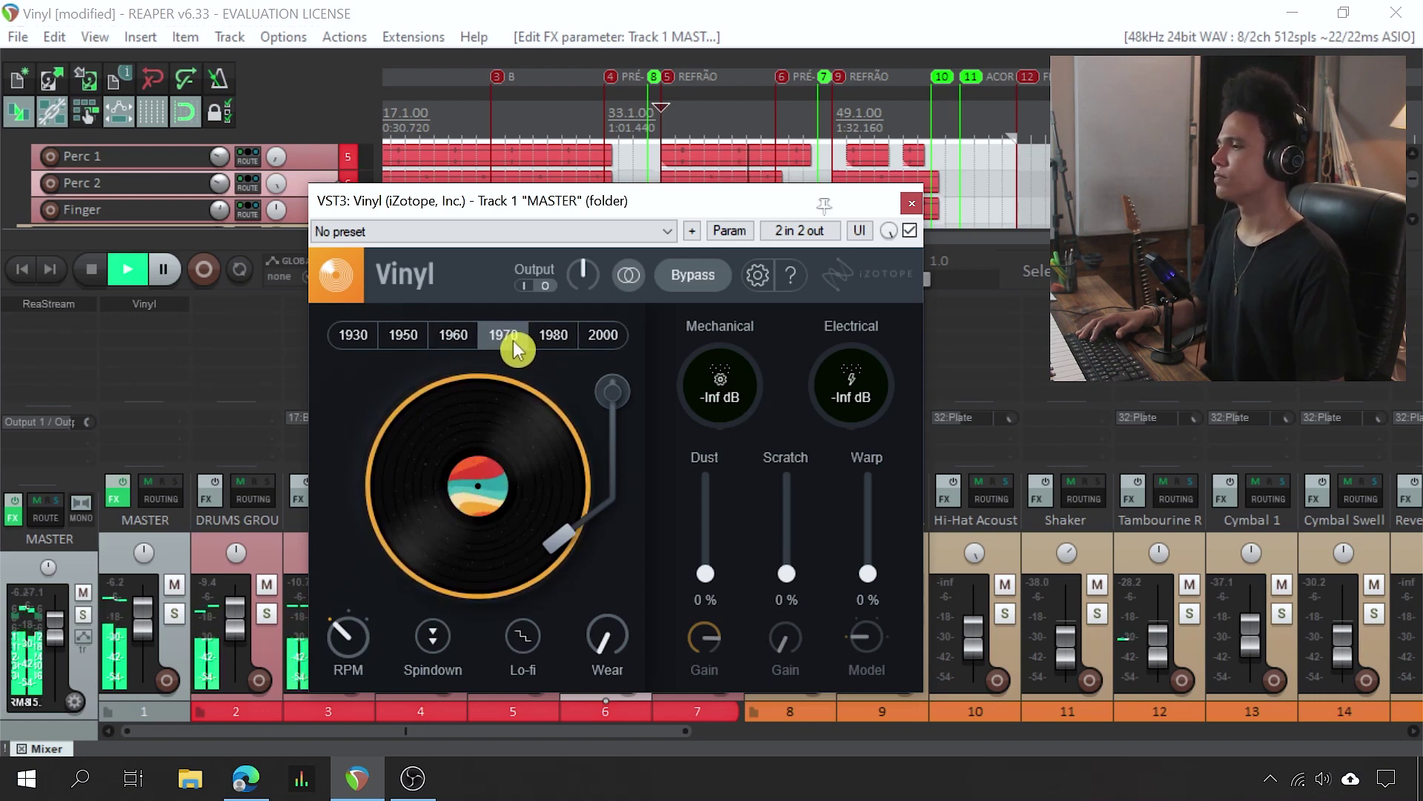
key("space")
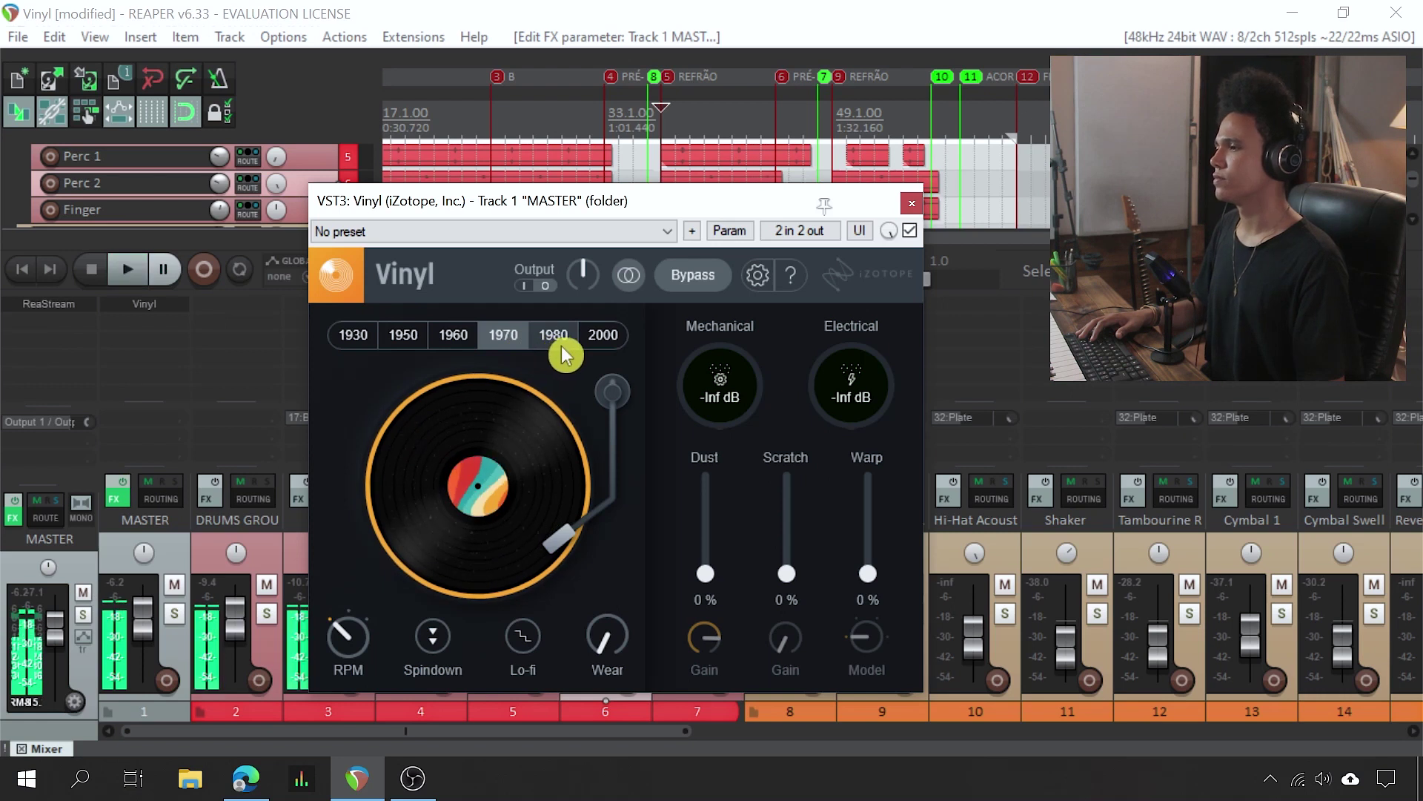
Step: Audition the 1980 and 2000 decade filters one after the other, stopping playback after each
left_click(560, 345)
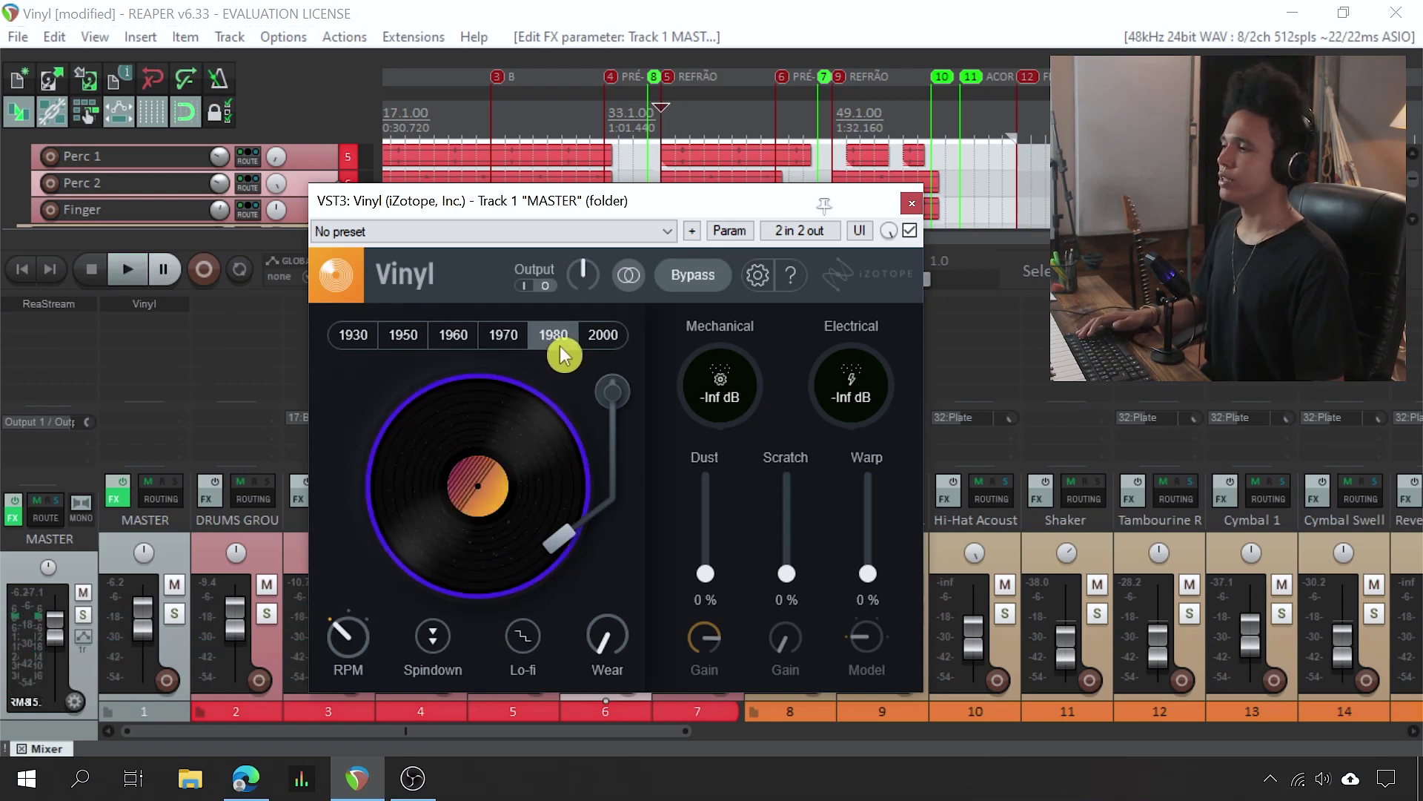
key("space")
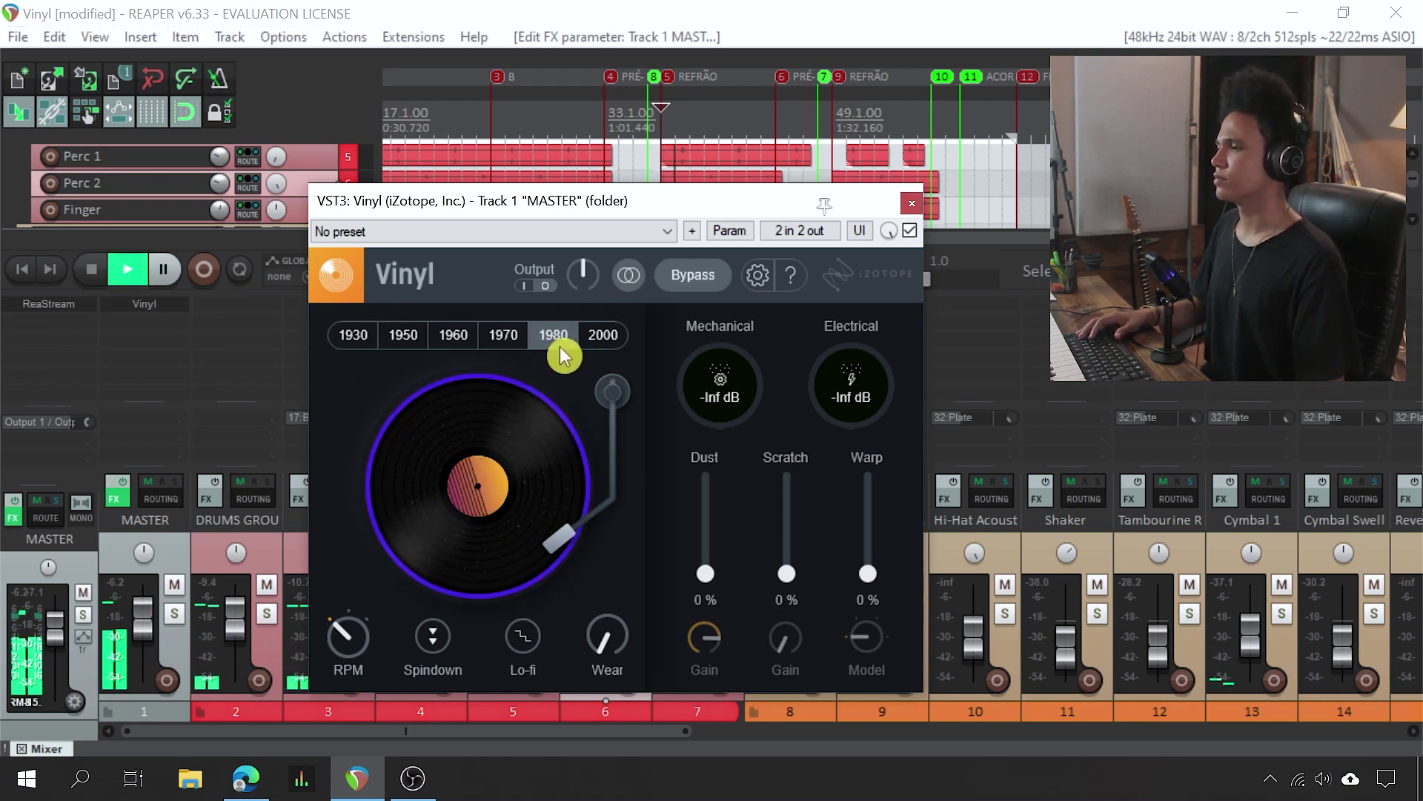
key("space")
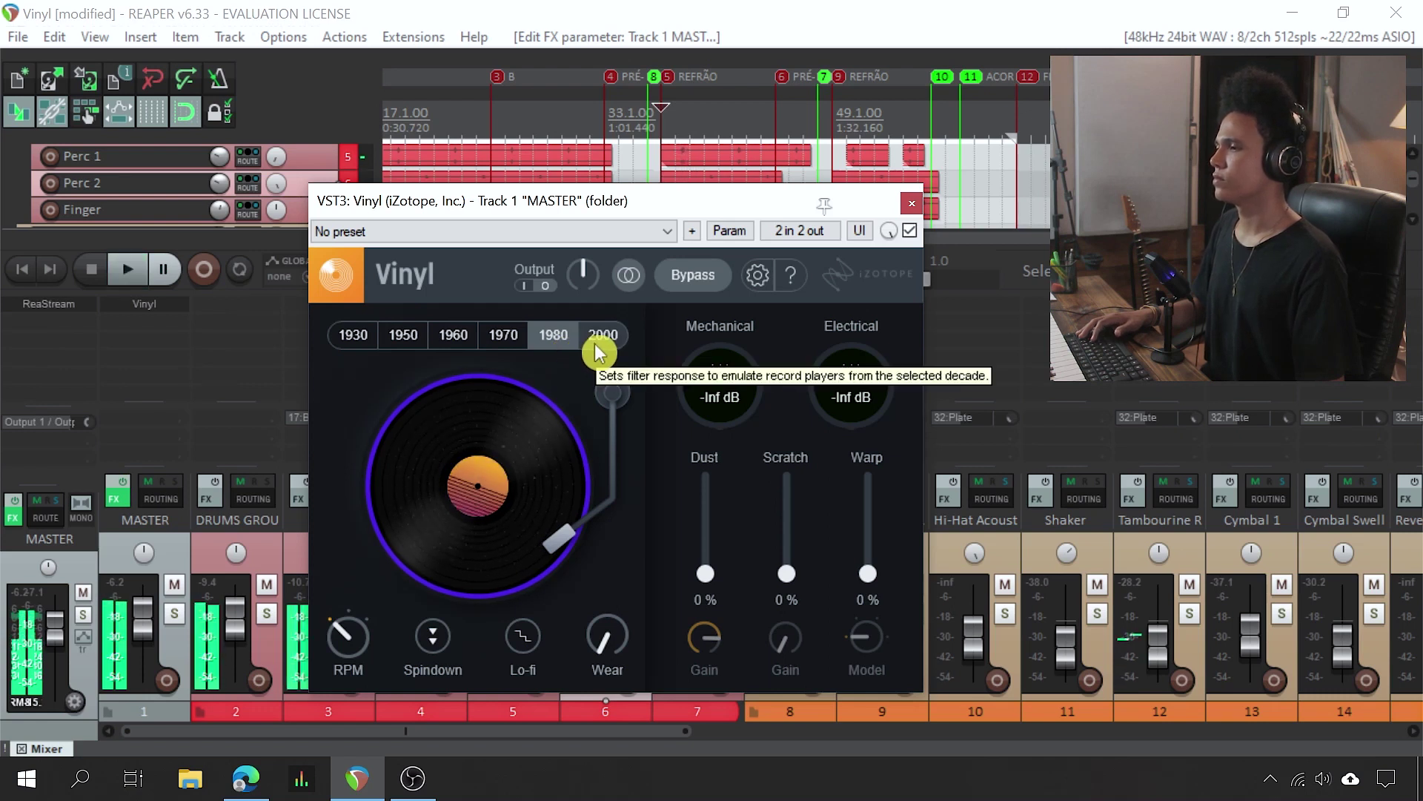
left_click(602, 343)
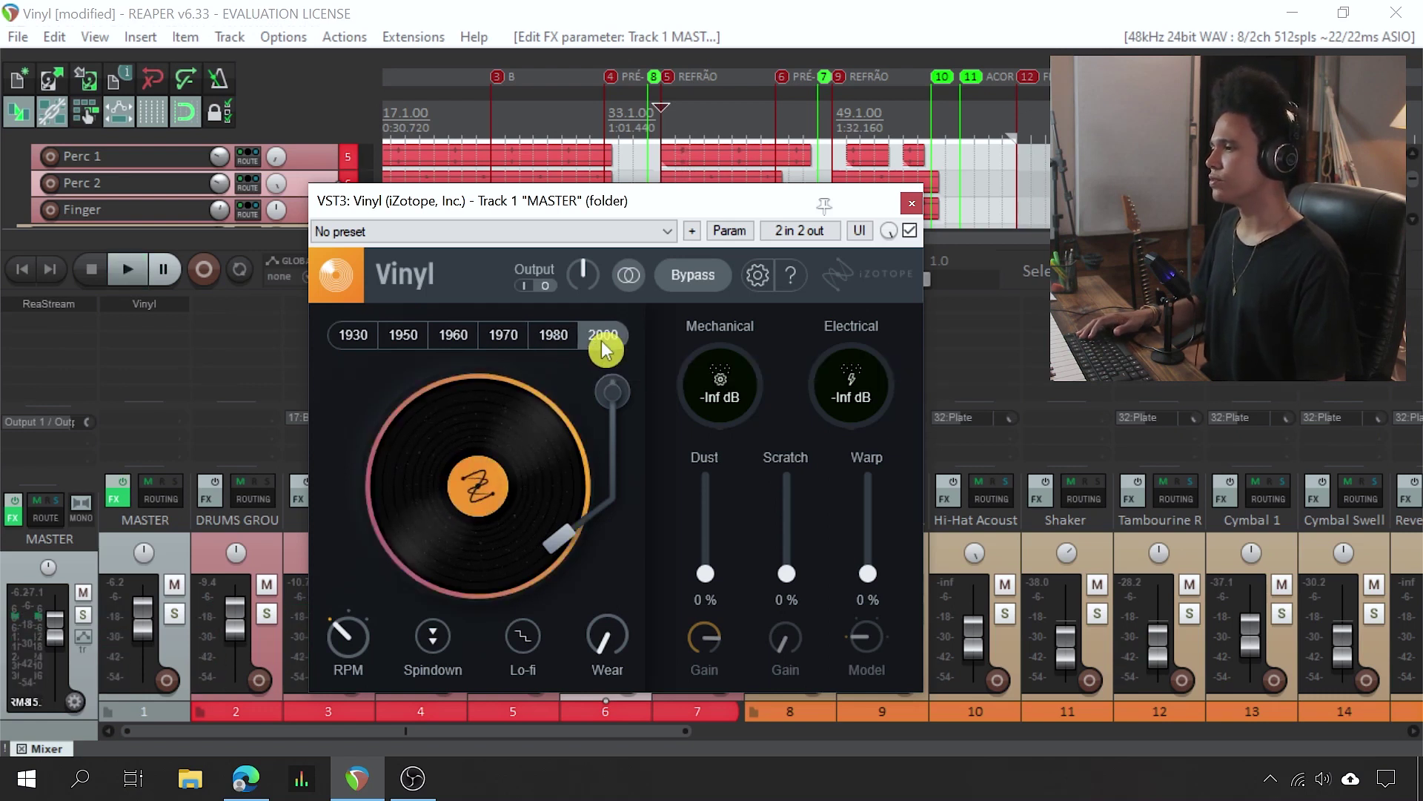
key("space")
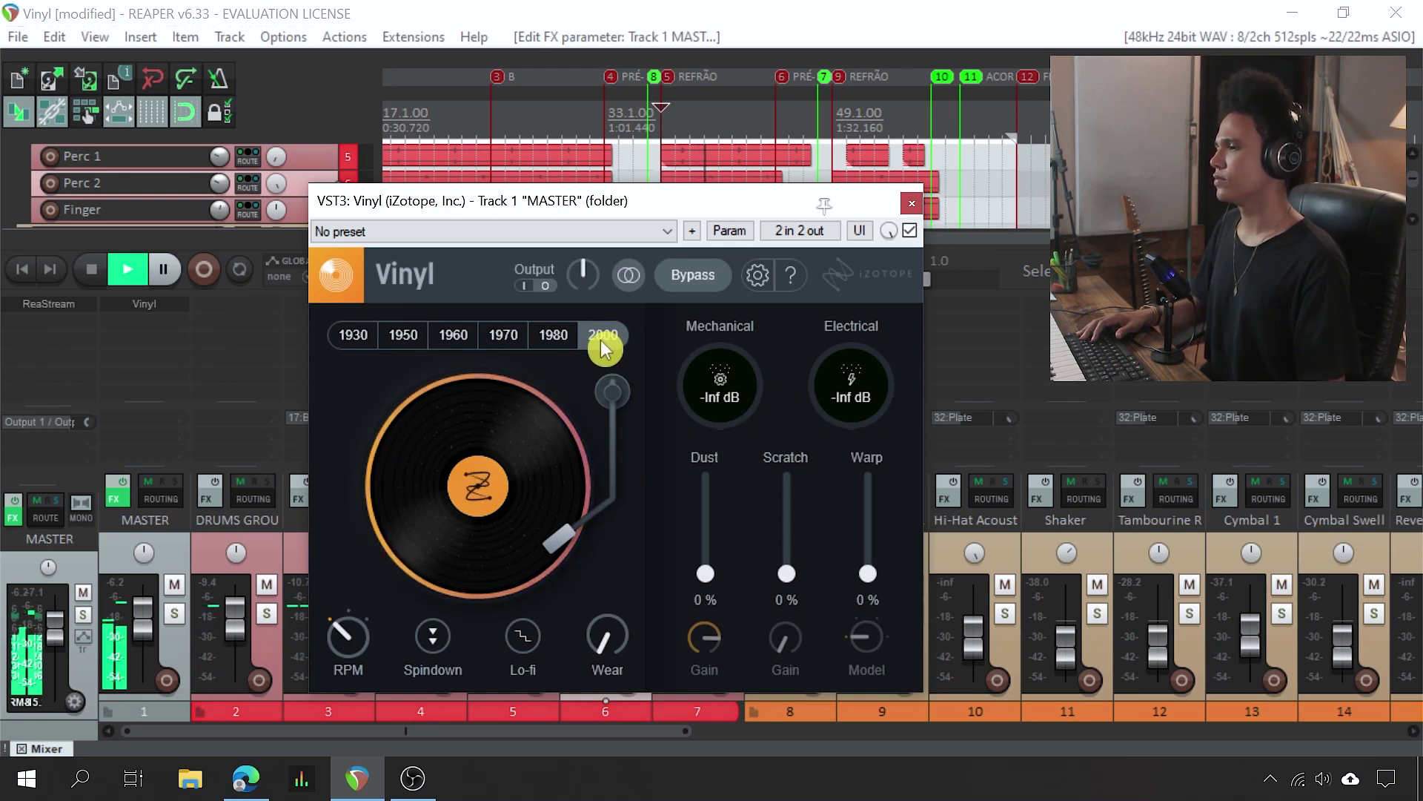
key("space")
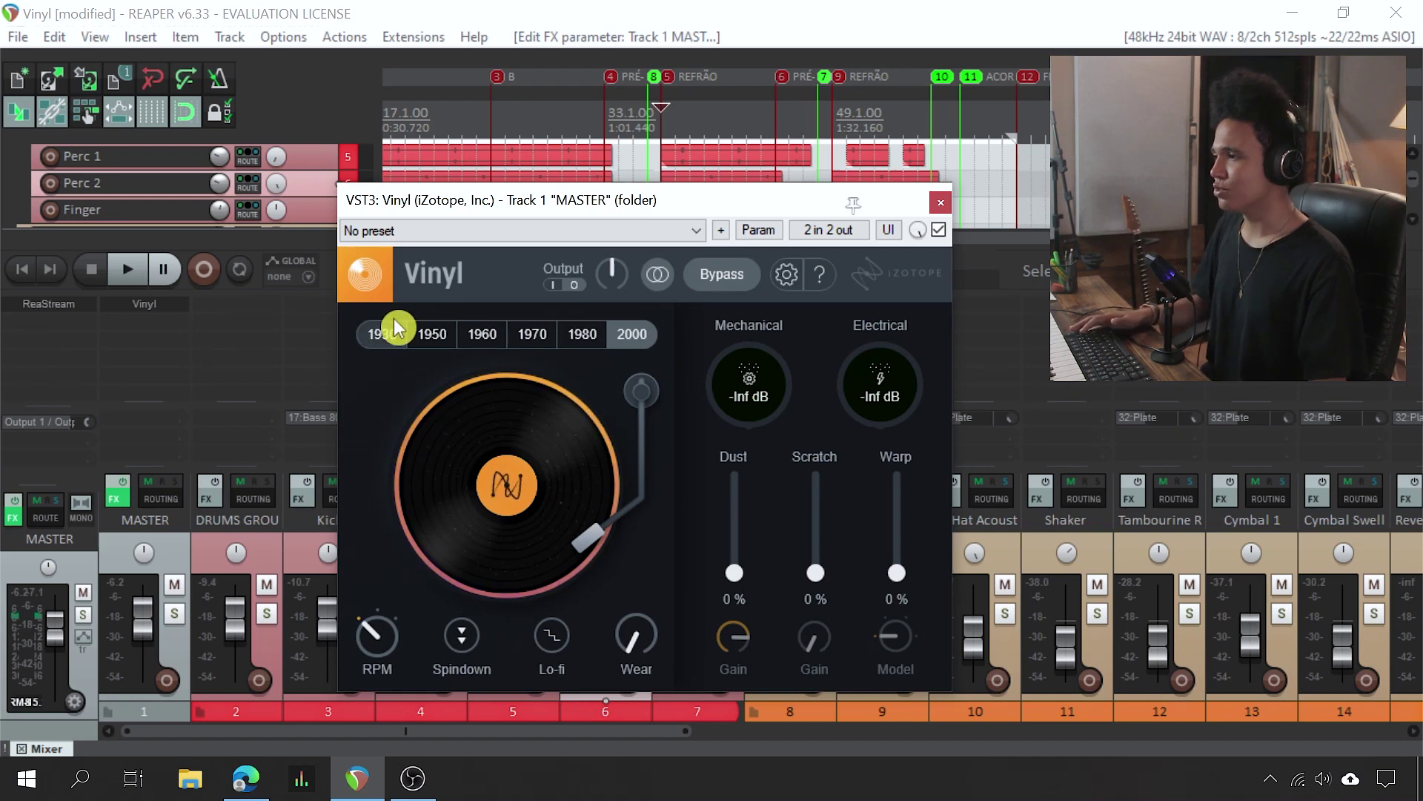
Step: Select Vinyl's 1930 filter, move the plug-in window aside, and place the edit cursor at the INTRO marker
left_click(388, 344)
left_click_drag(599, 211, 813, 398)
left_click_drag(909, 238, 752, 245)
left_click(438, 116)
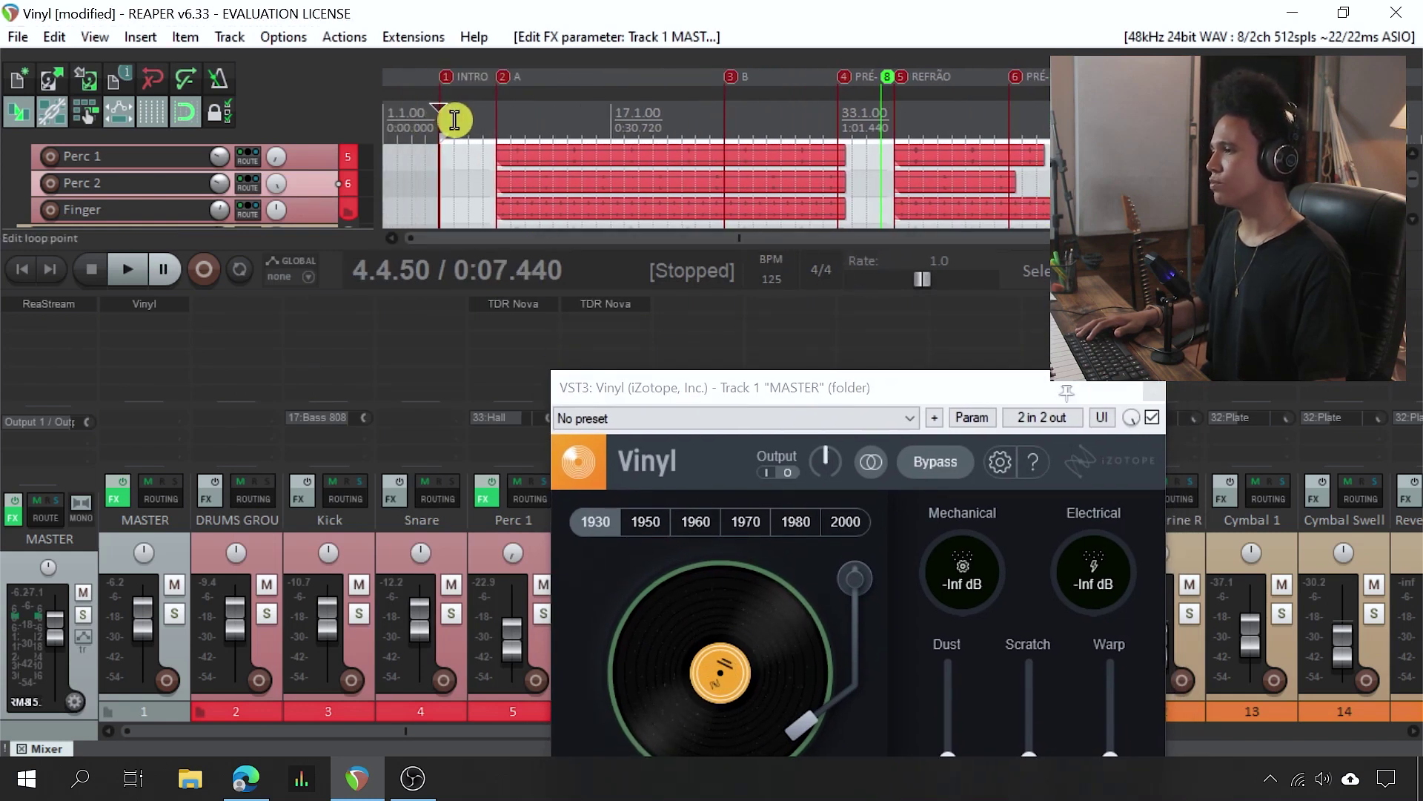
Step: Move the Vinyl window back over the mixer and play the song from the INTRO marker
left_click_drag(639, 387, 413, 256)
key("space")
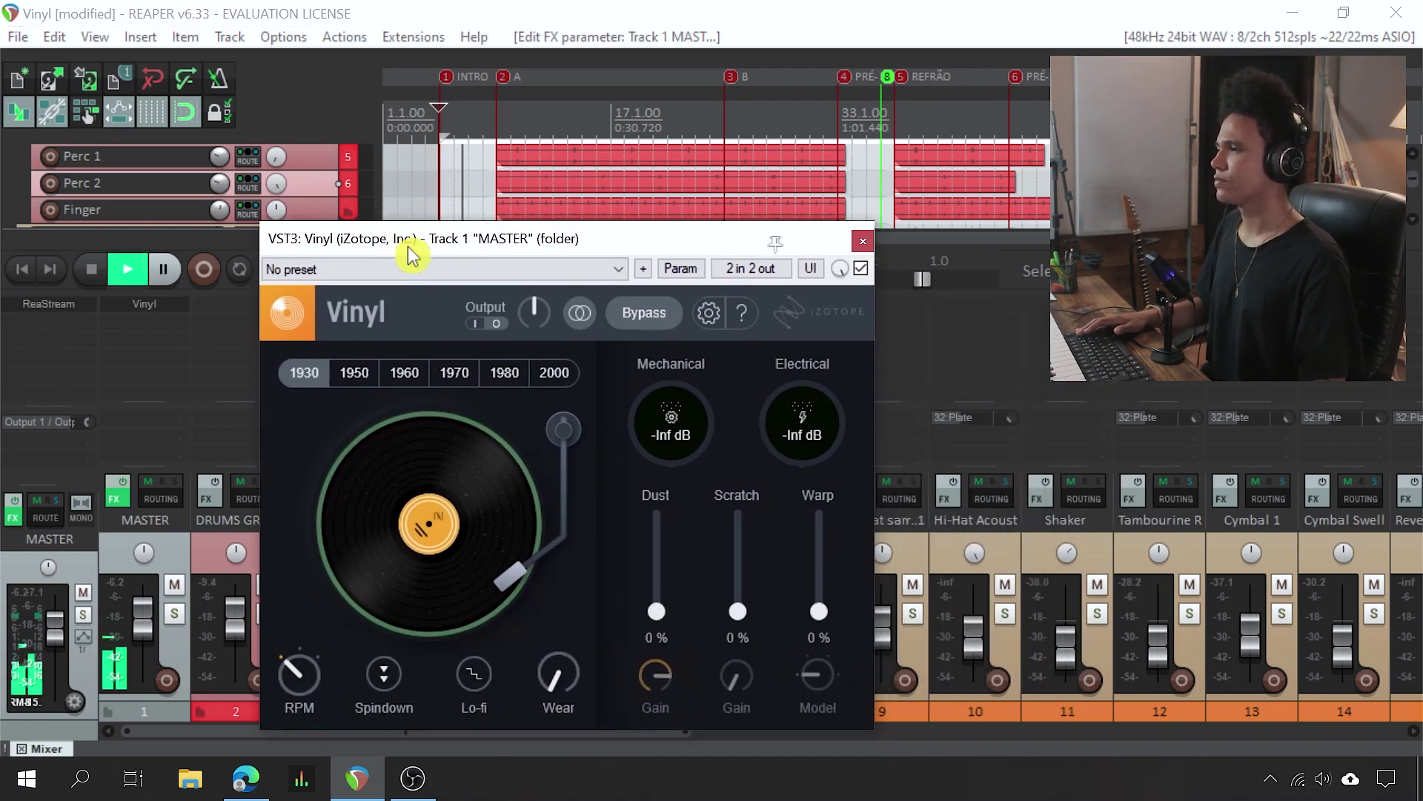
left_click_drag(410, 248, 424, 192)
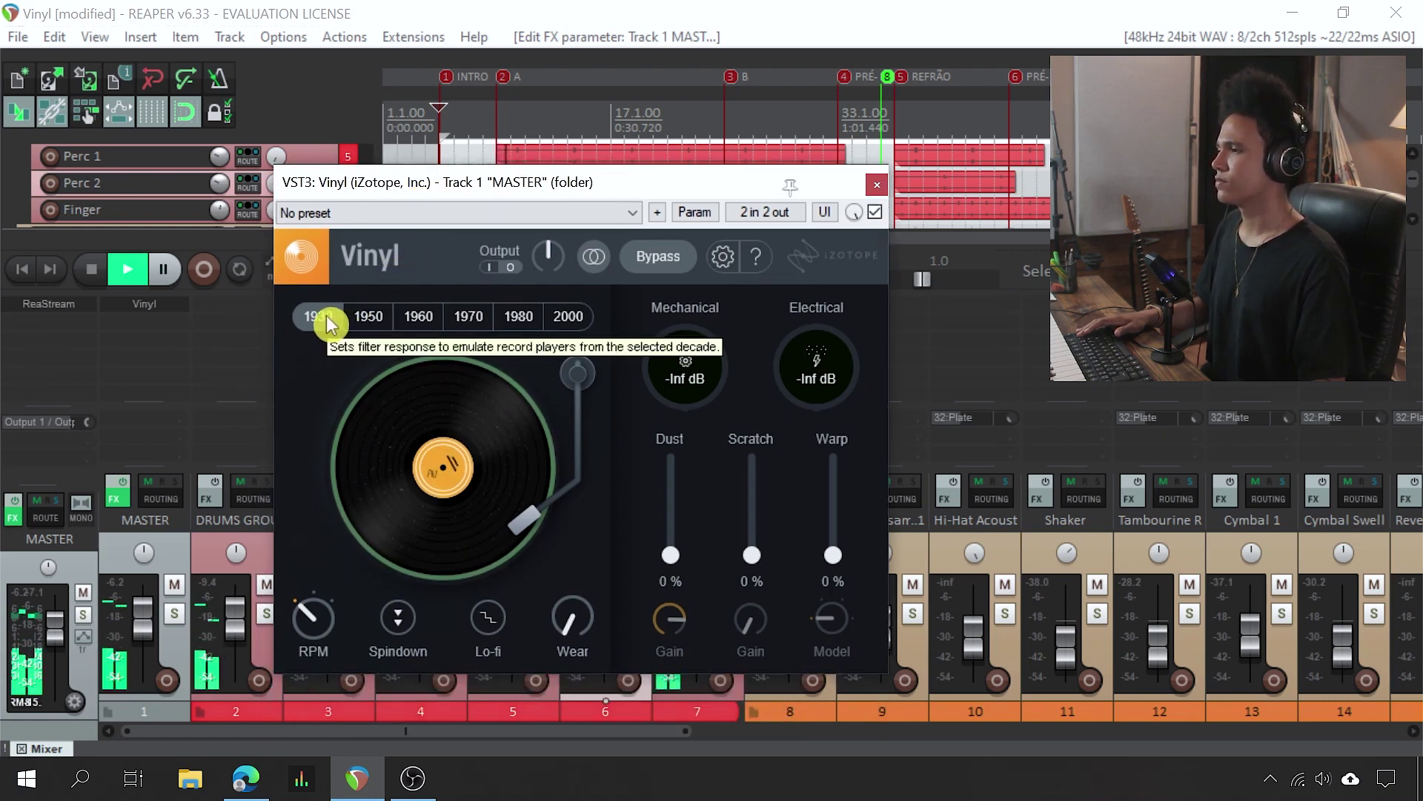
Step: Stop the song, replay the INTRO through Vinyl's 1930 filter, and stop playback again
key("space")
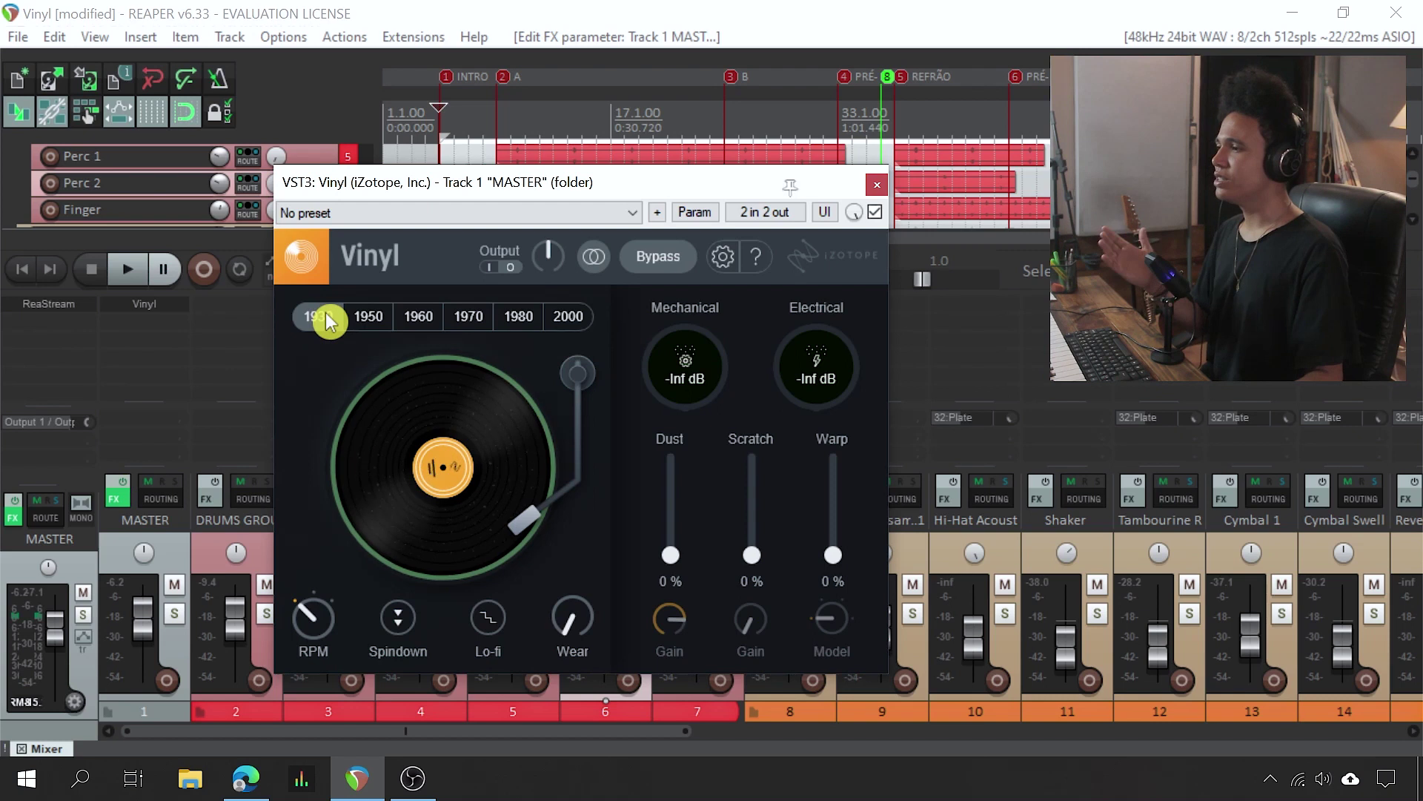
key("space")
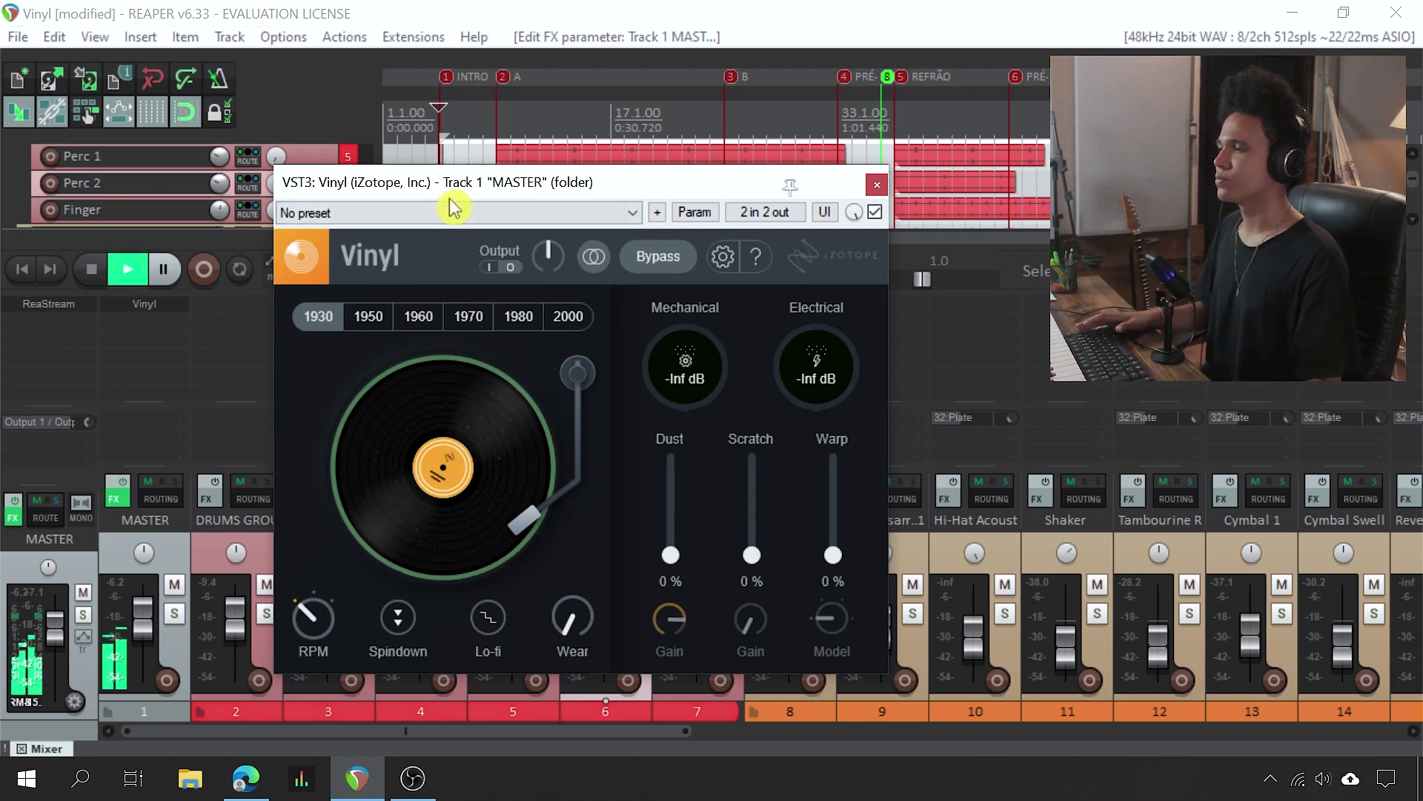
key("space")
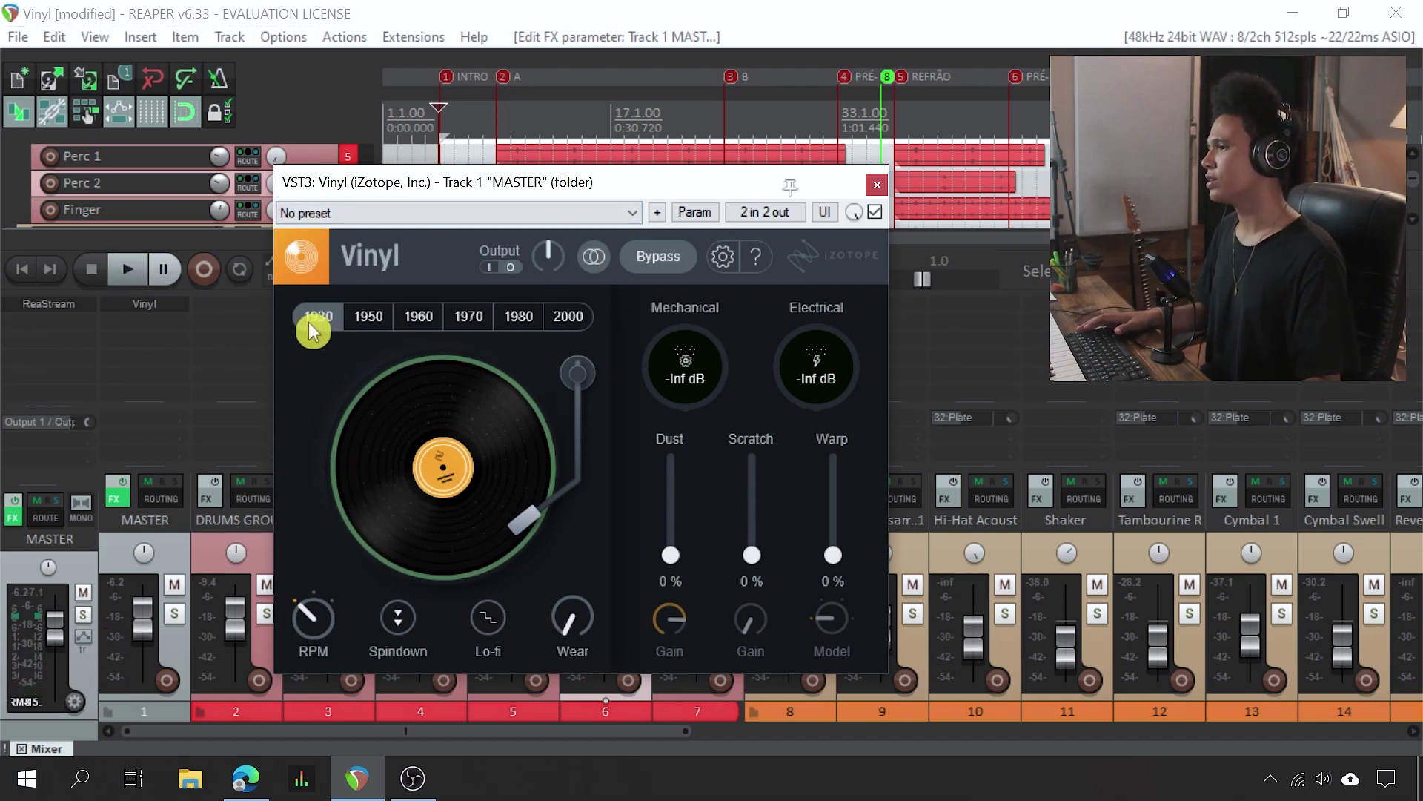
Step: Compare the INTRO with Vinyl bypassed and enabled on the MASTER track, then stop playback
left_click(875, 212)
key("space")
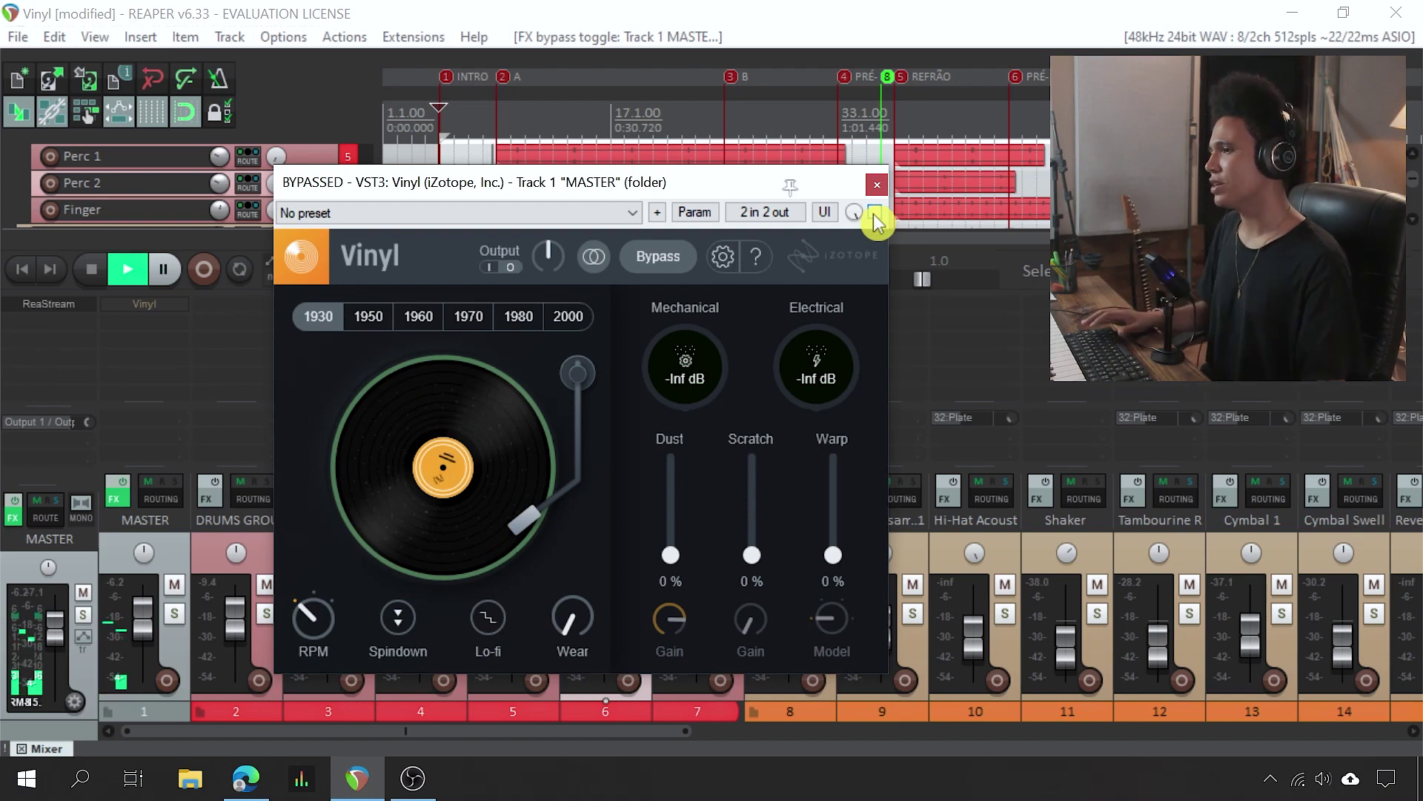
left_click(875, 212)
key("space")
key("space")
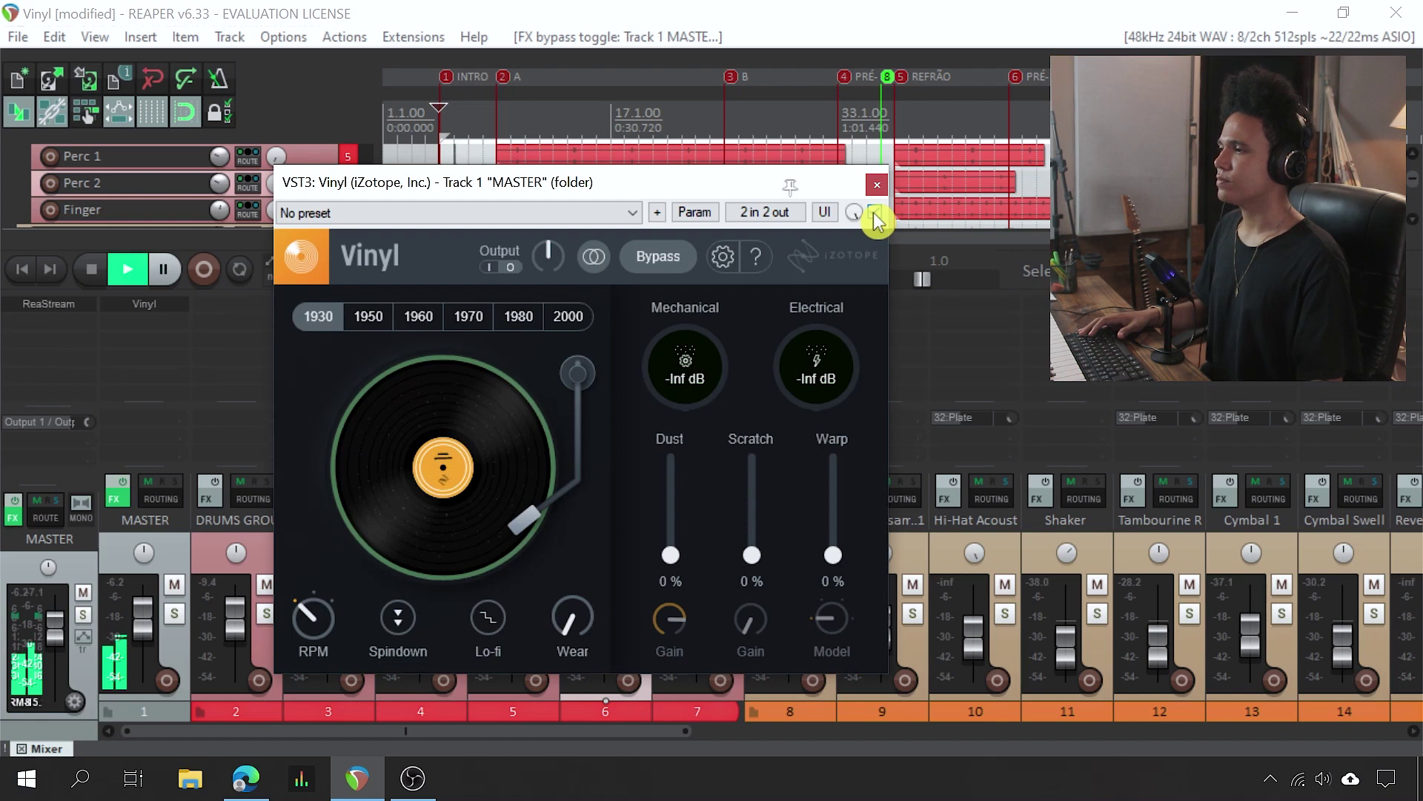
key("space")
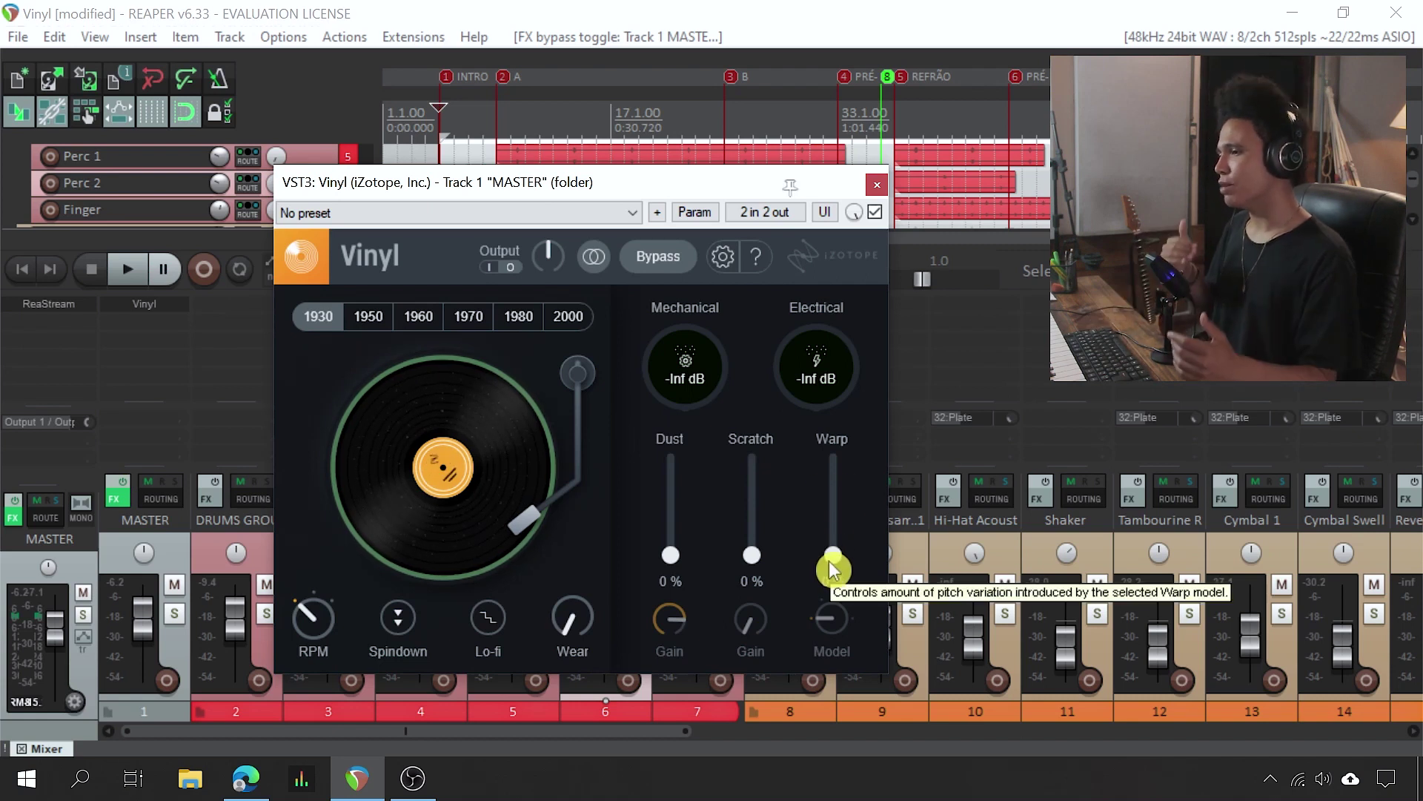
Step: Set Vinyl's Warp to 14 % and raise its Wear past halfway on the MASTER track
left_click_drag(832, 567, 860, 550)
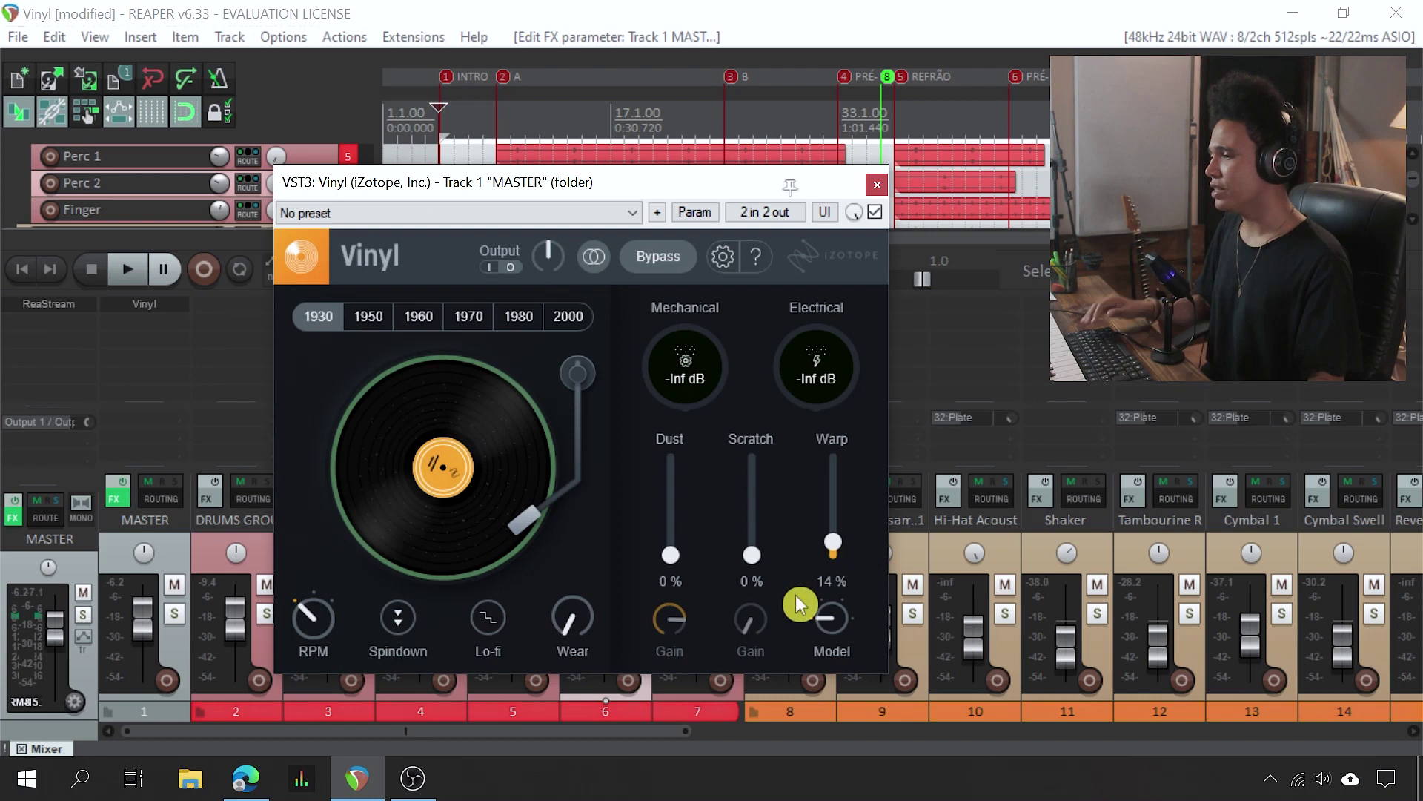
left_click_drag(572, 619, 591, 701)
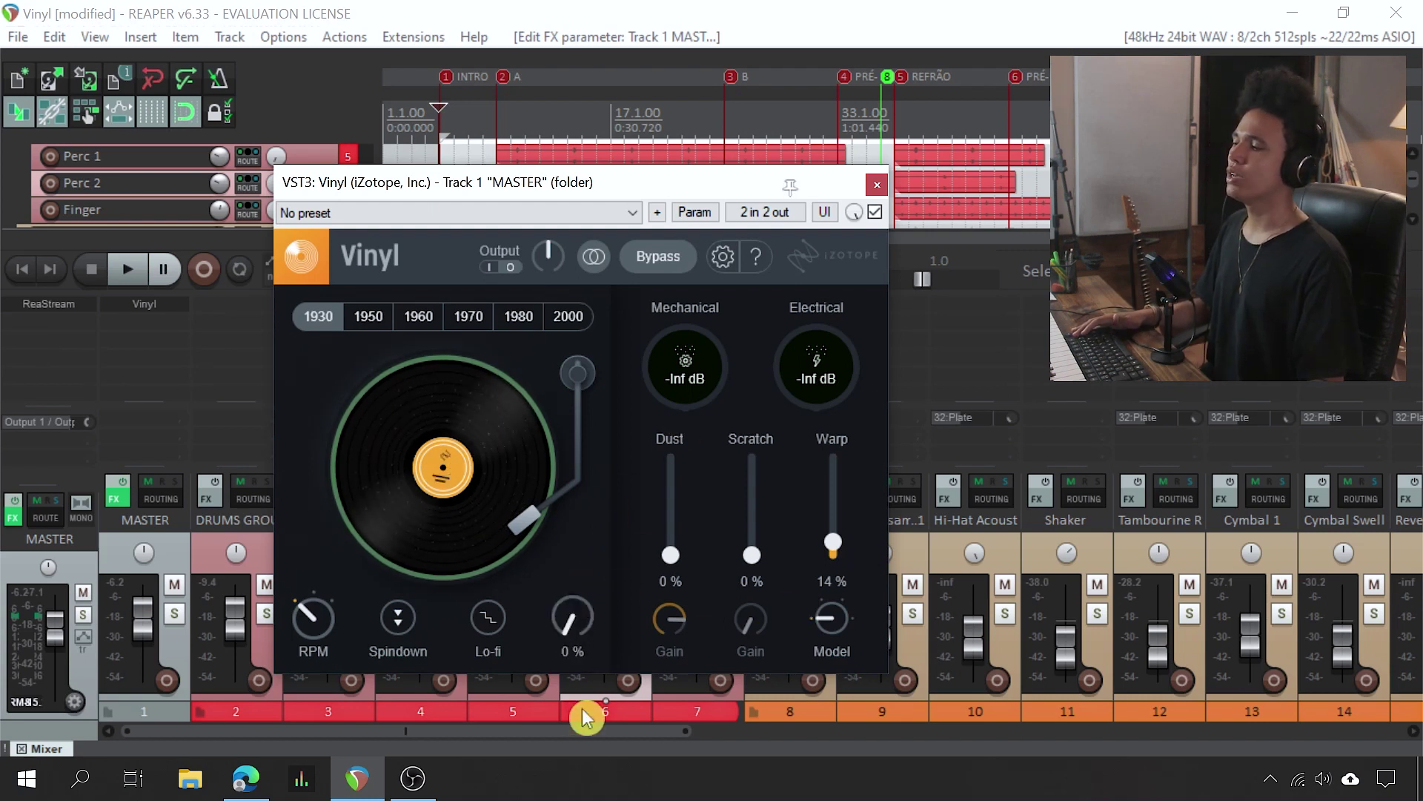
left_click_drag(566, 623, 567, 477)
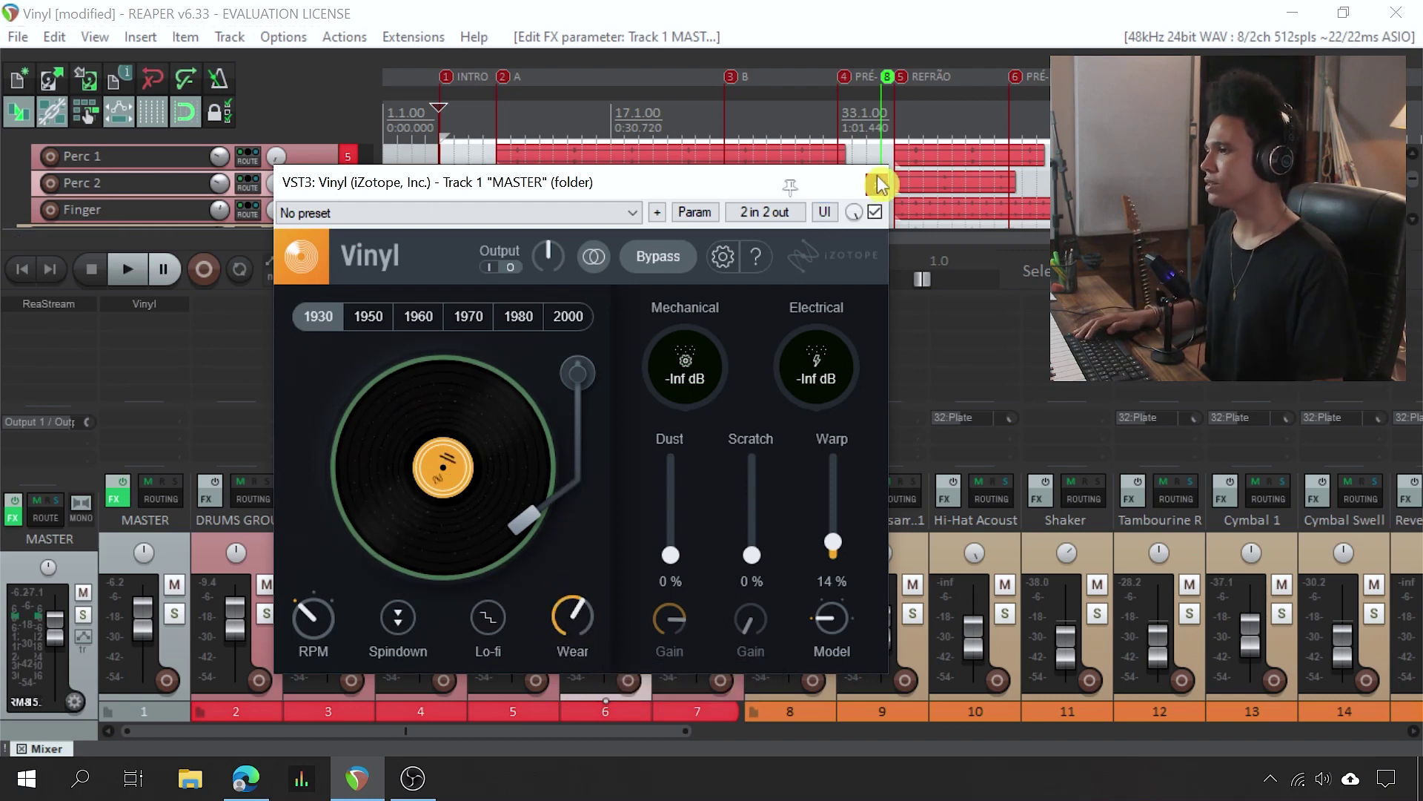
Step: Remove Vinyl from the MASTER track and select the Gtr Intro track in the mixer
left_click(155, 304, "alt")
left_click_drag(394, 731, 1023, 741)
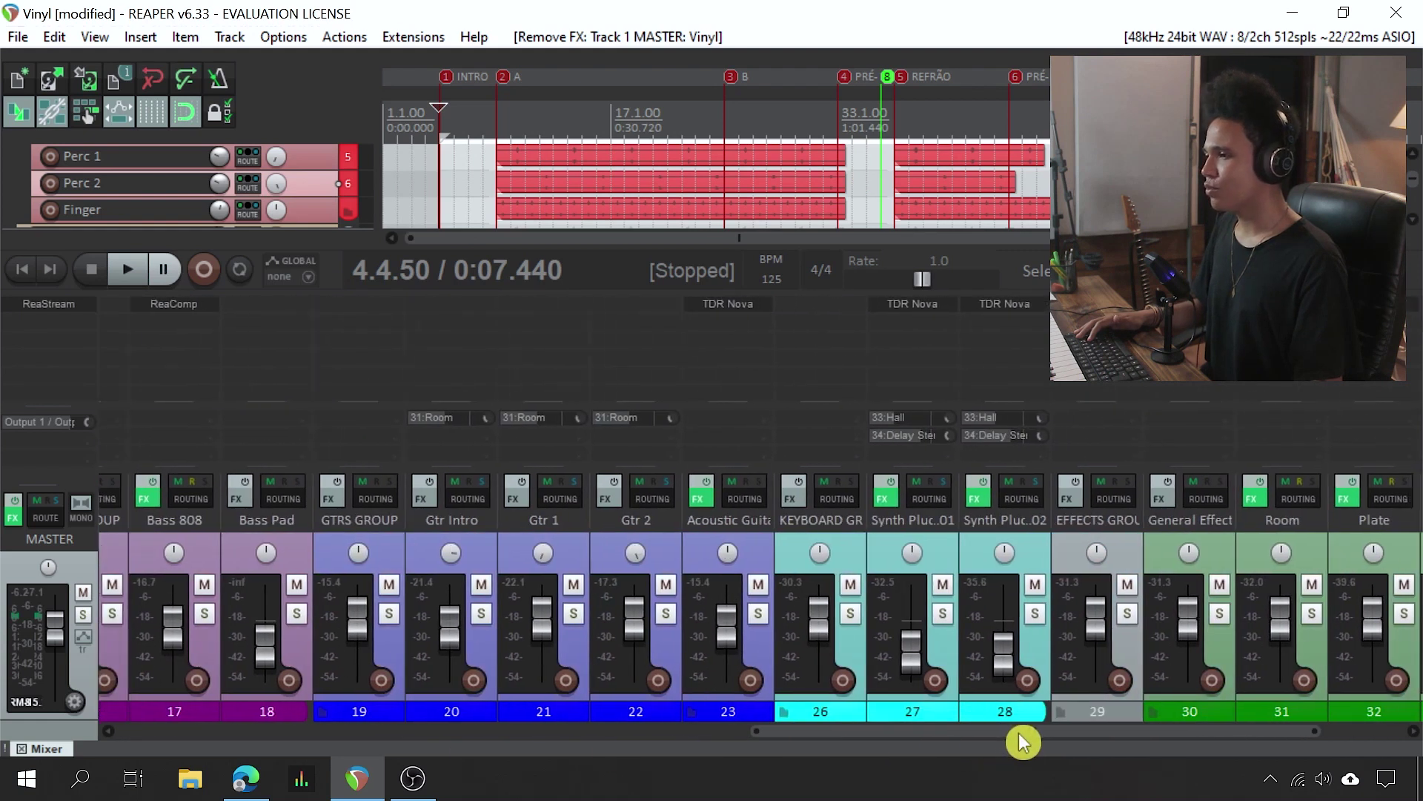
left_click_drag(558, 548, 577, 556)
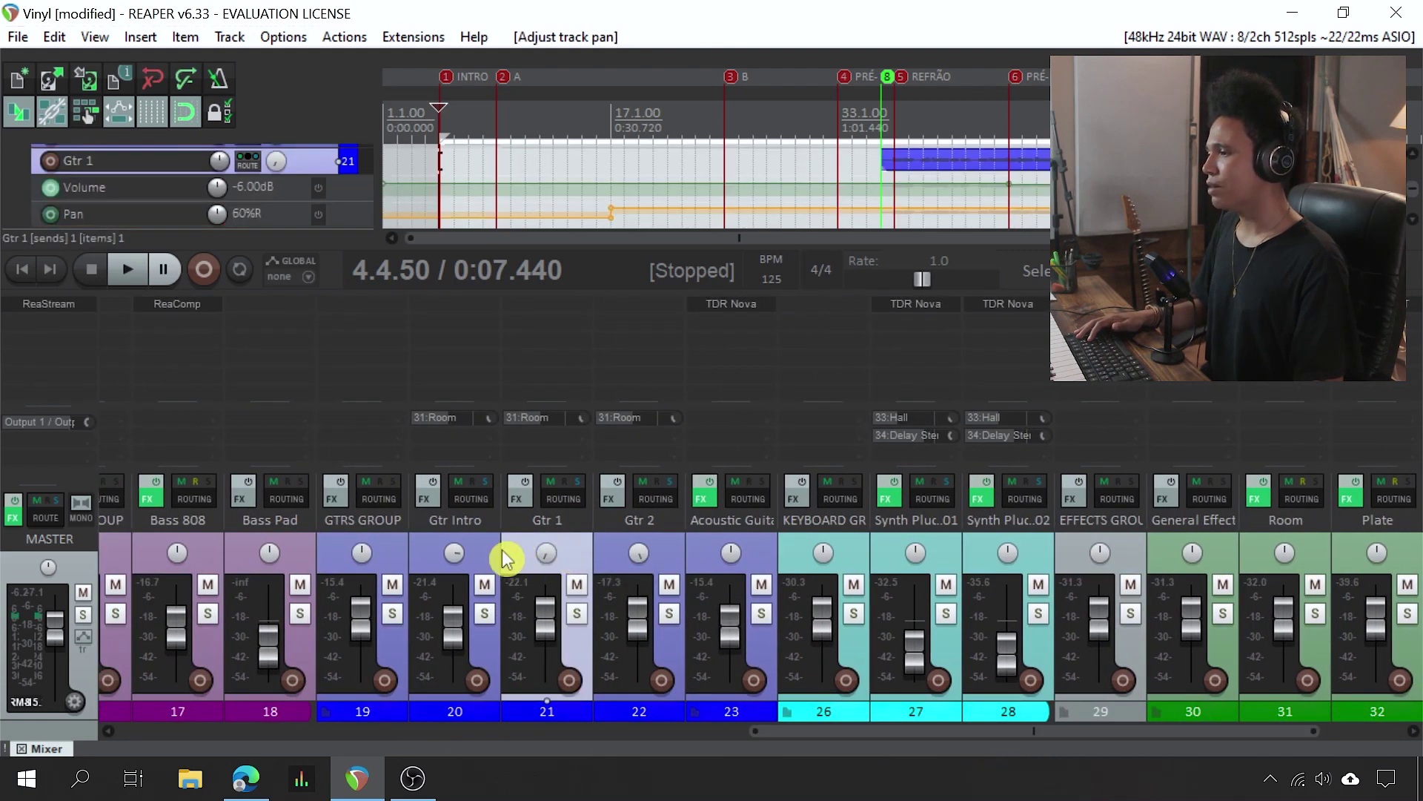
left_click(482, 559)
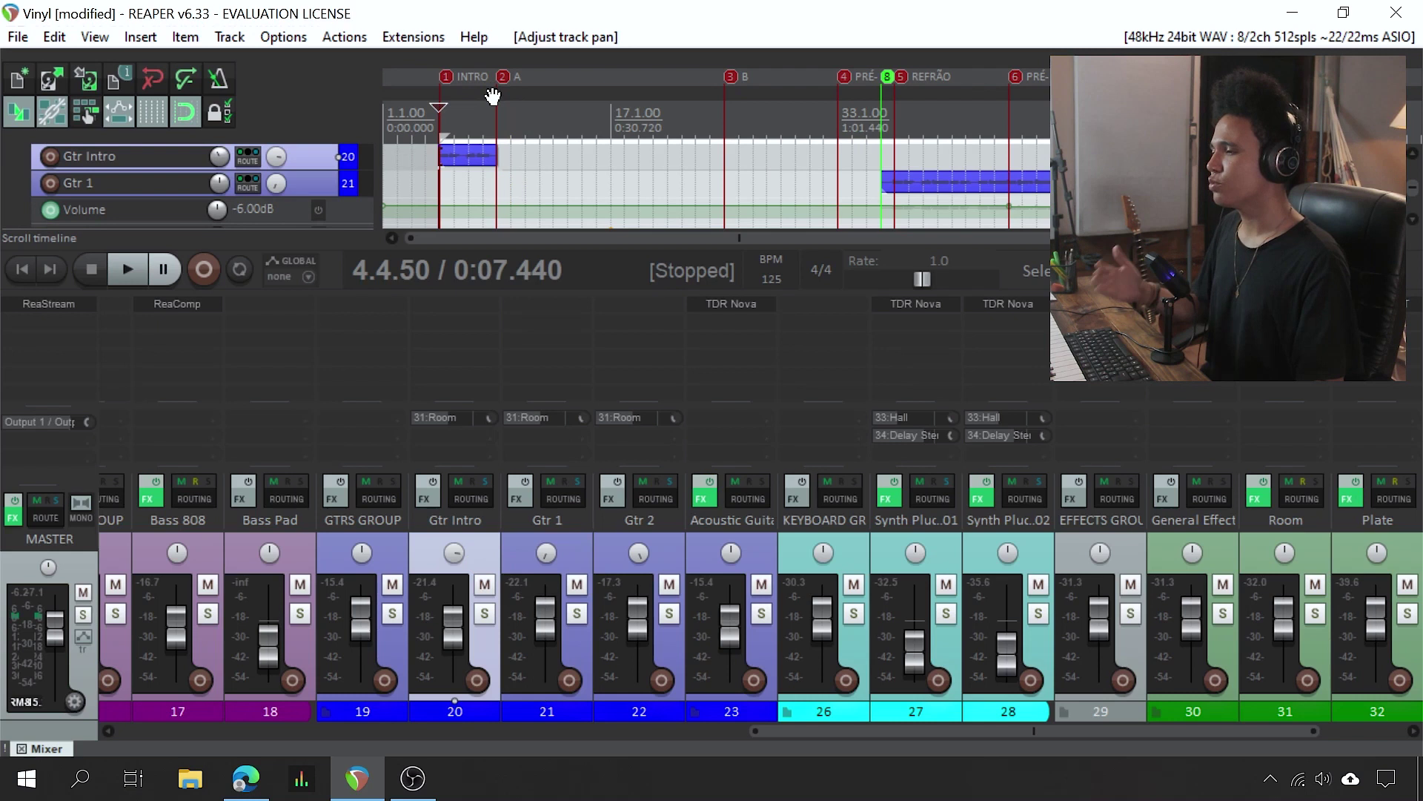
Step: Play the INTRO in the full mix, solo the Gtr Intro track, audition it alone, and stop playback
key("space")
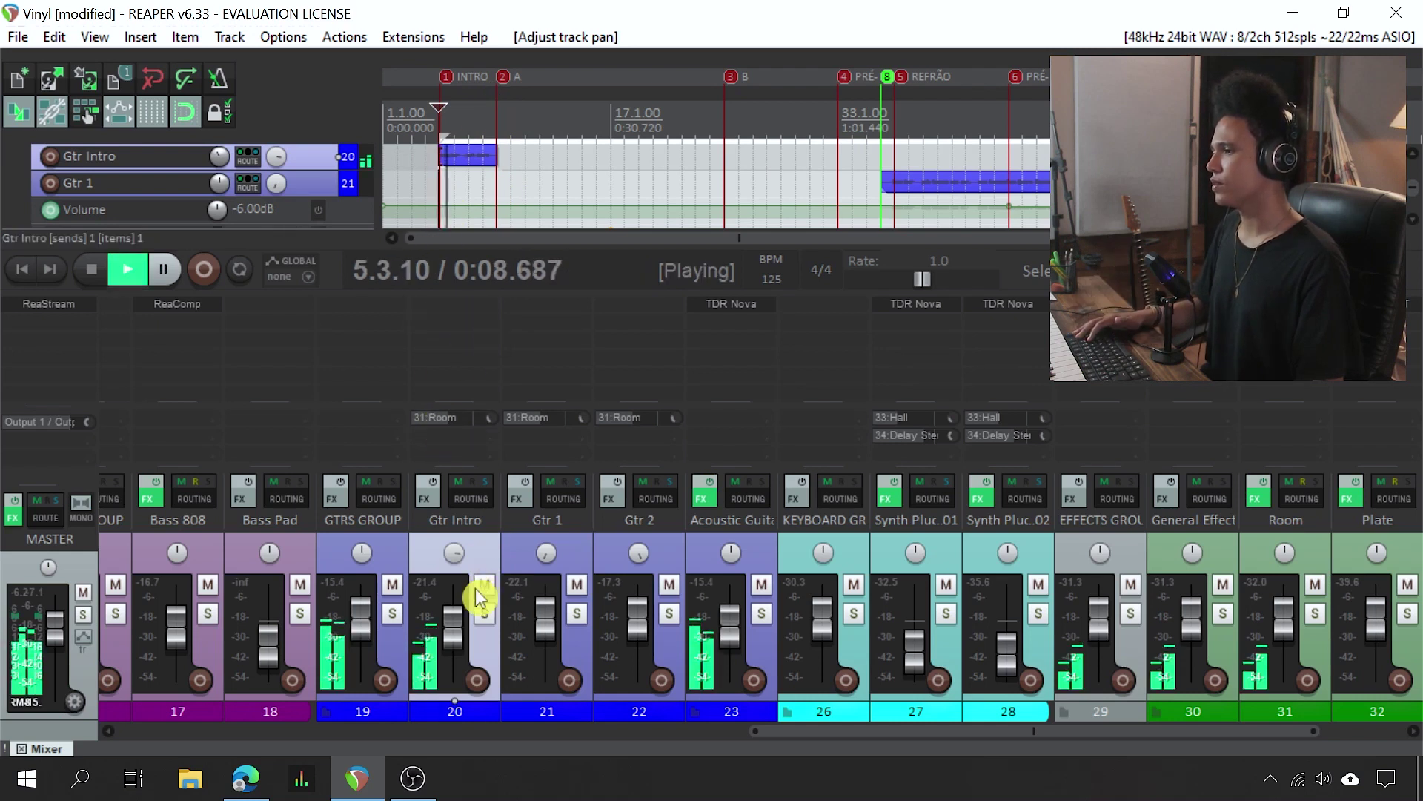
key("space")
left_click(484, 613)
key("space")
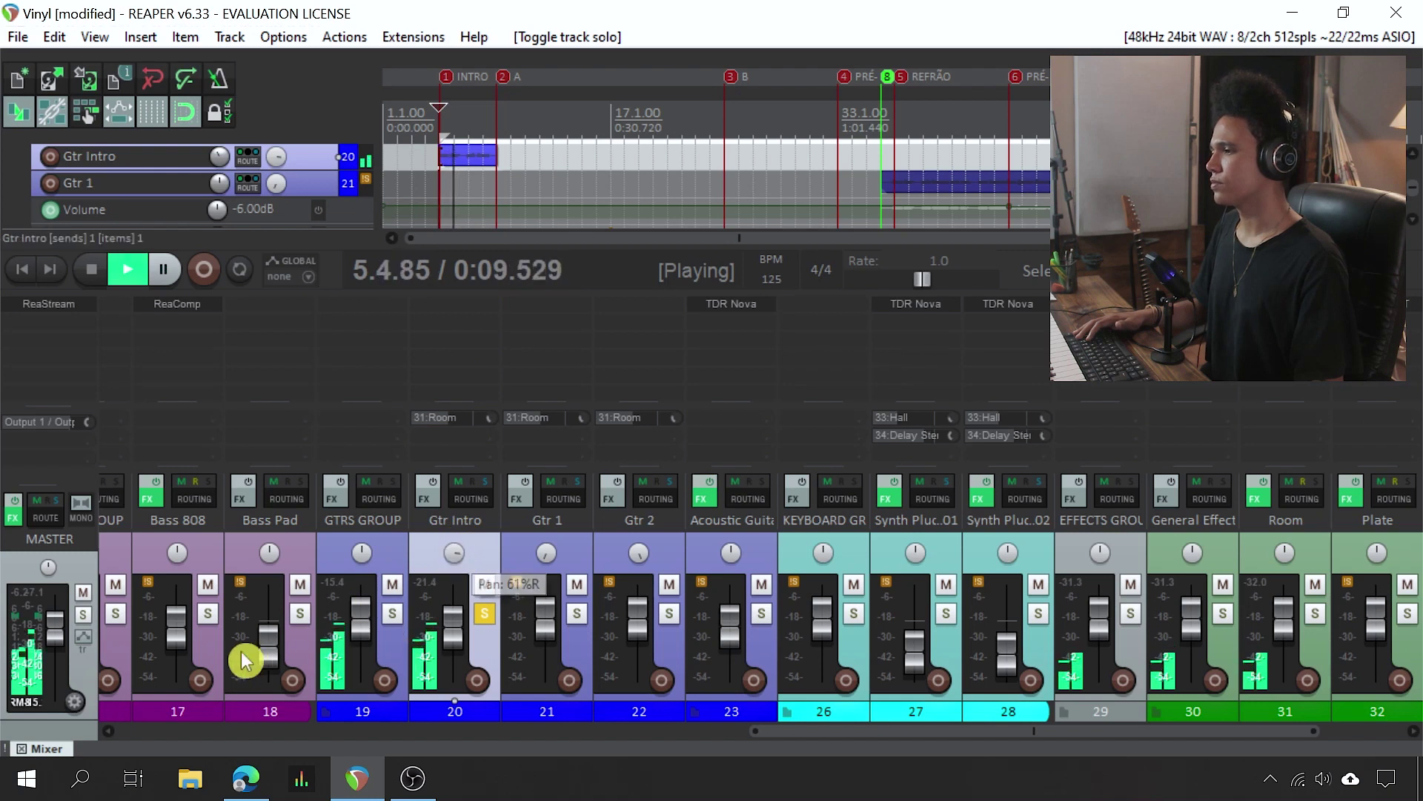
key("space")
Step: Add VST3: Vinyl (iZotope, Inc.) to the Gtr Intro track and set its Dust and Warp to 0 %
double_click(437, 310)
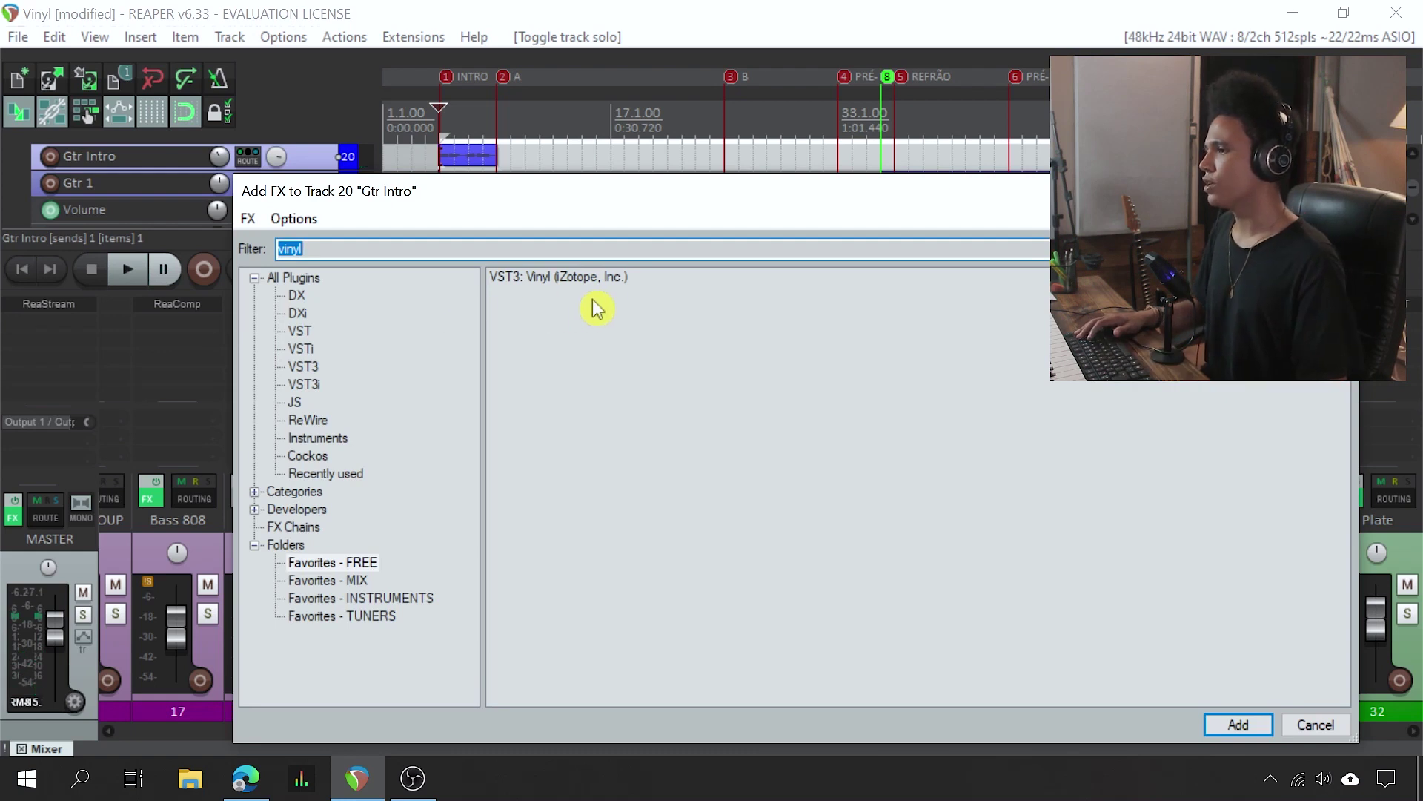
left_click(606, 276)
key("Return")
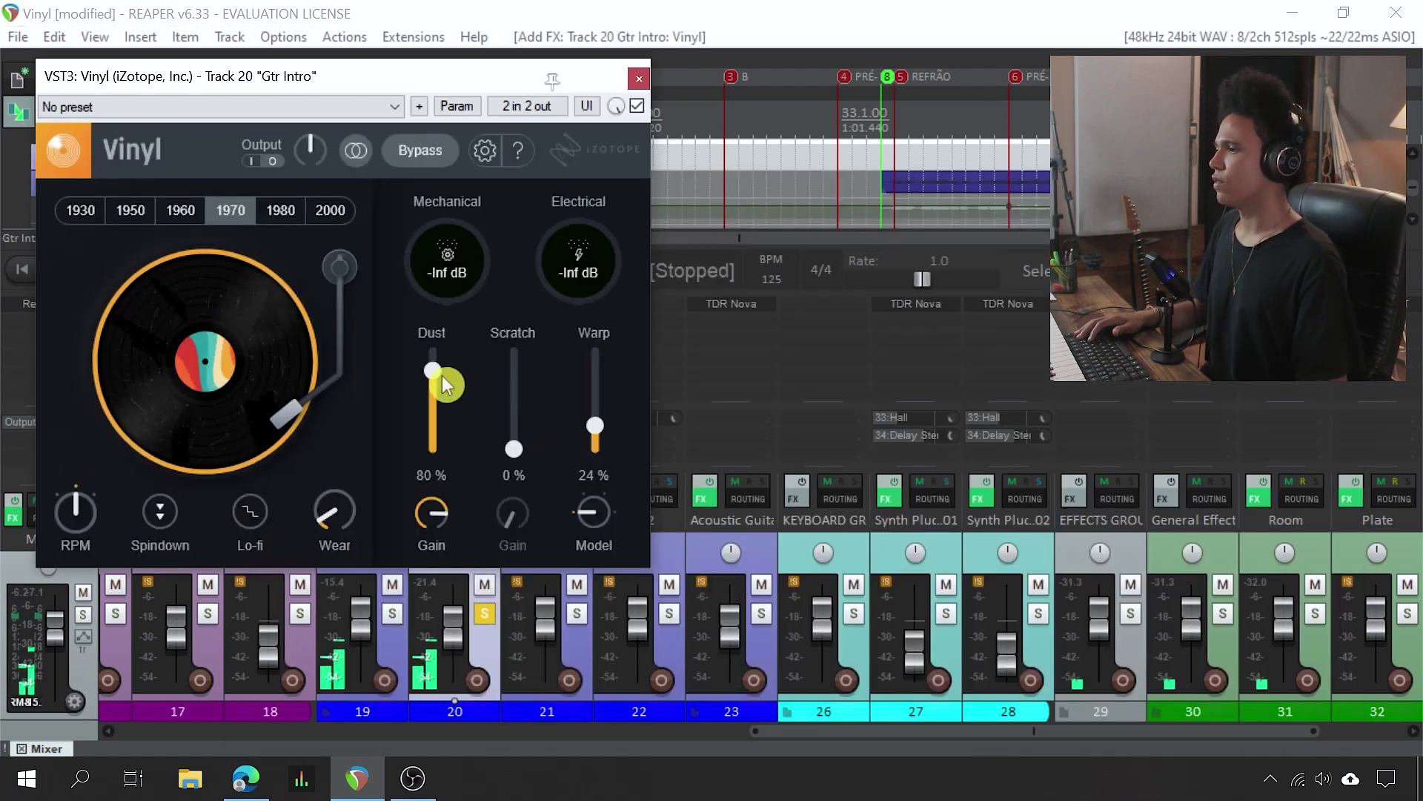
left_click_drag(431, 384, 470, 604)
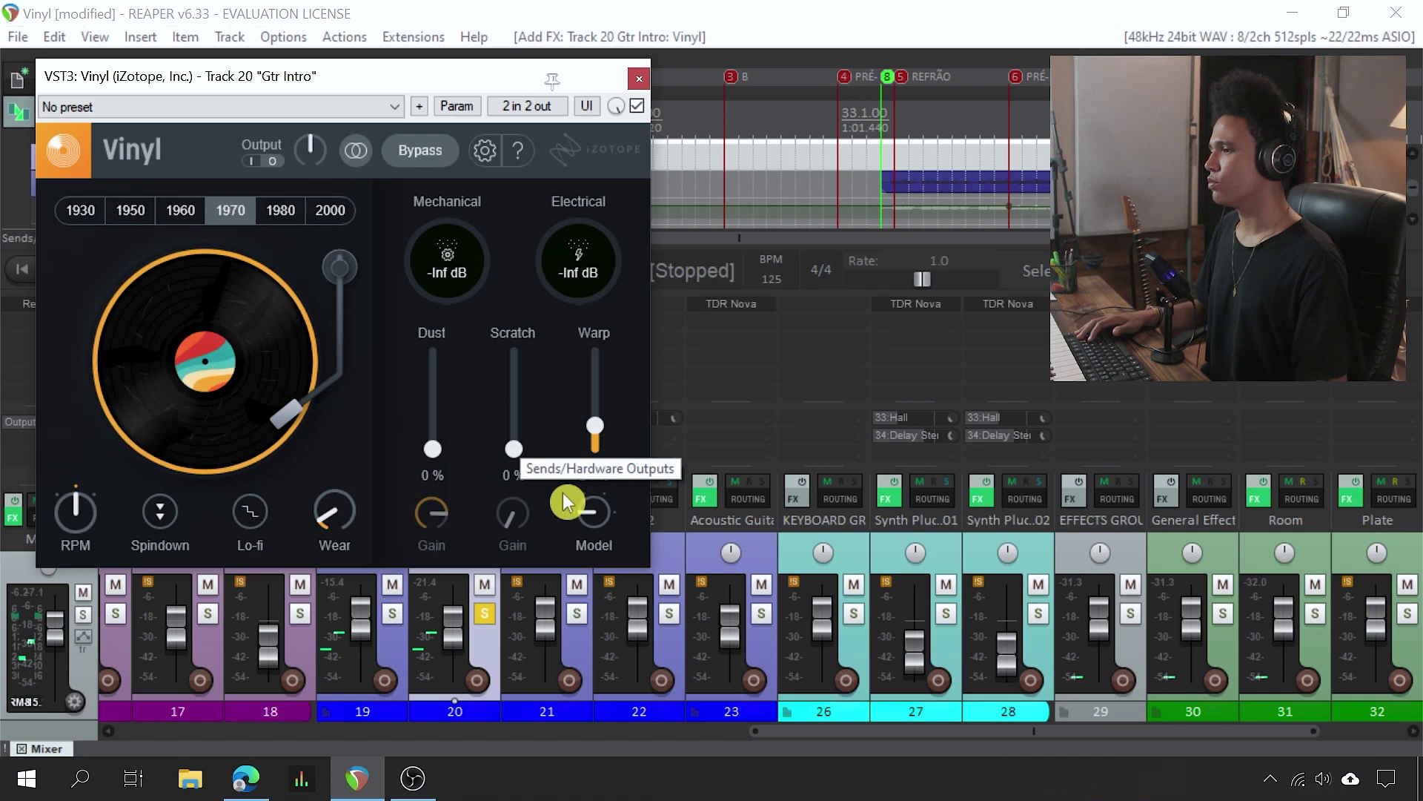
left_click_drag(616, 448, 606, 572)
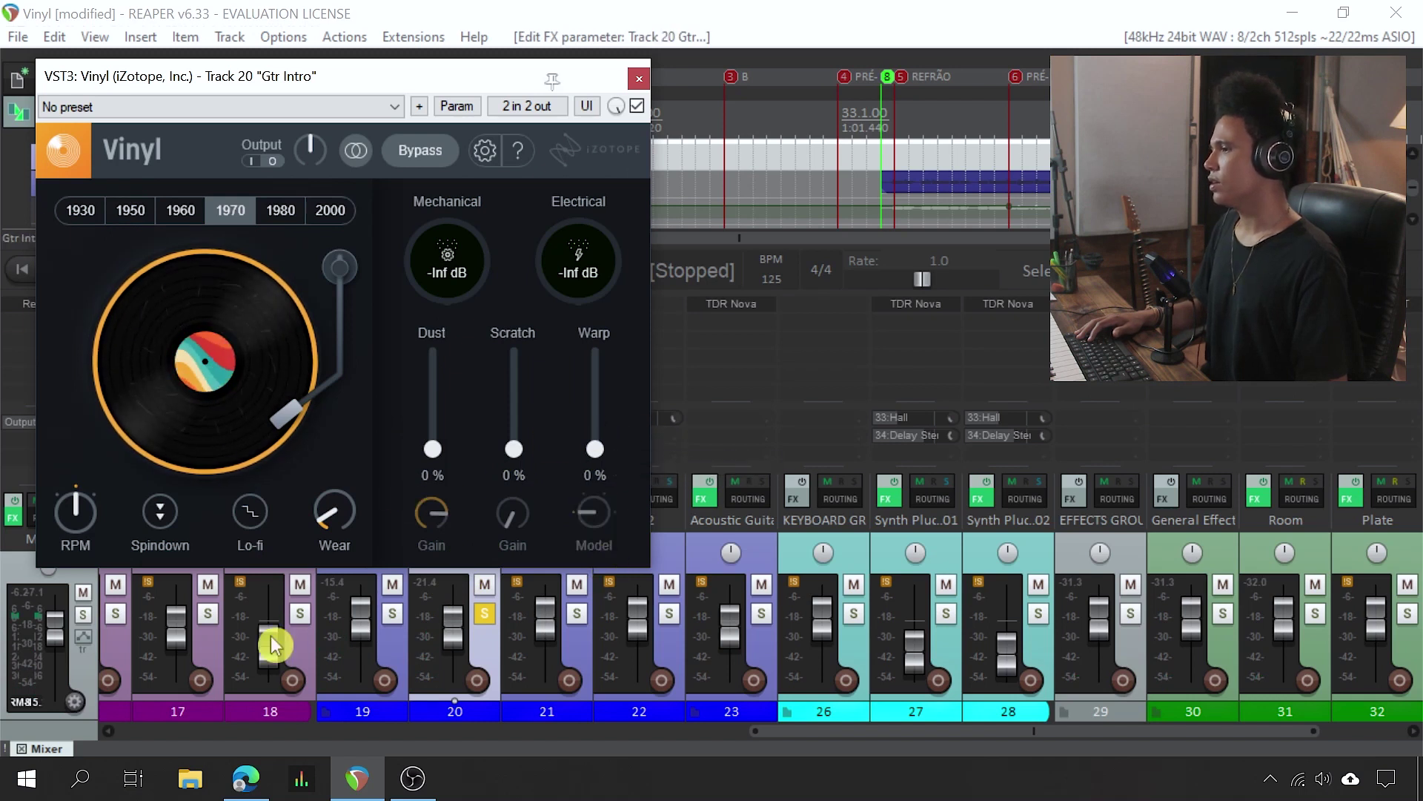
Step: Audition Vinyl's 1960 and 1950 decade filters on the soloed Gtr Intro, leaving the 1950 filter selected
left_click(135, 213)
left_click(180, 215)
left_click_drag(281, 80, 471, 203)
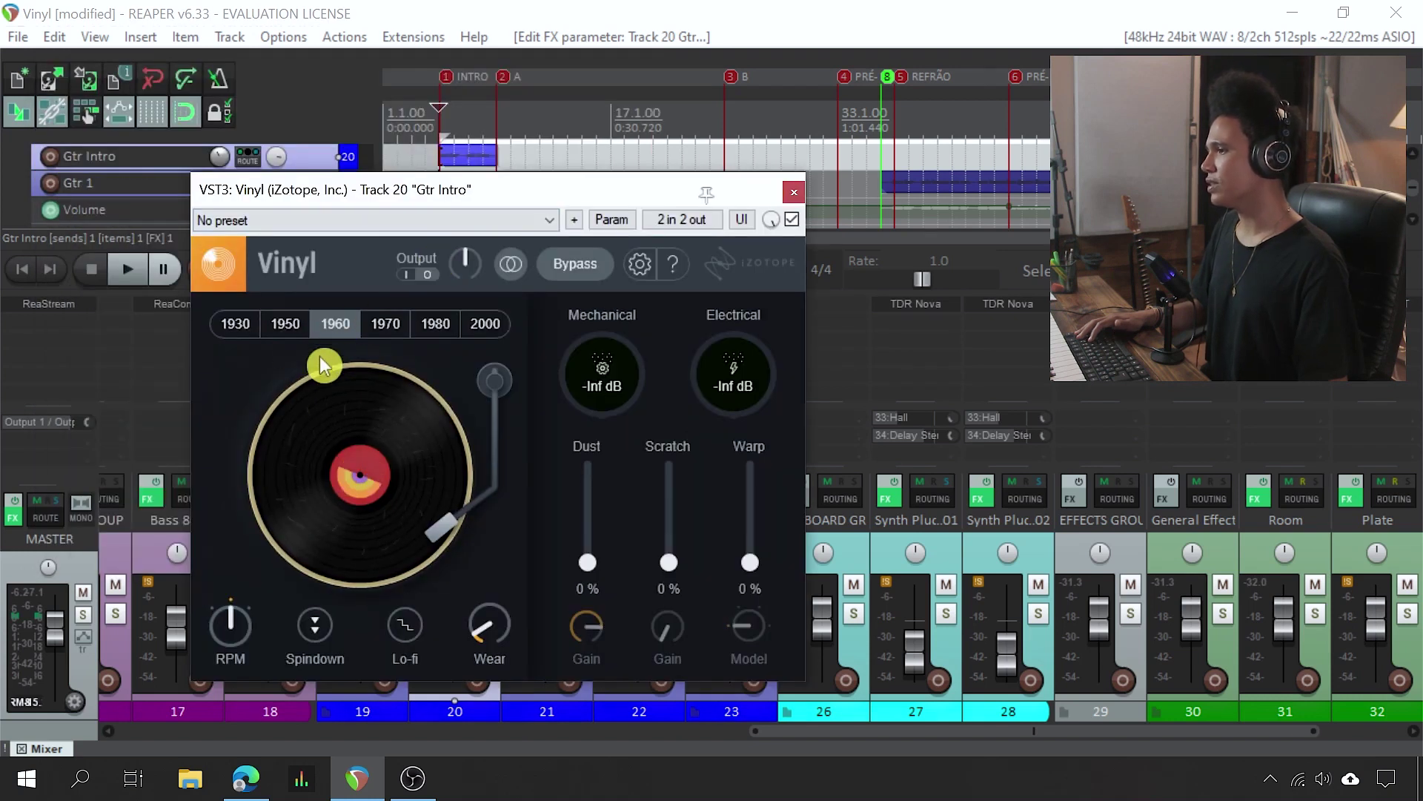
key("space")
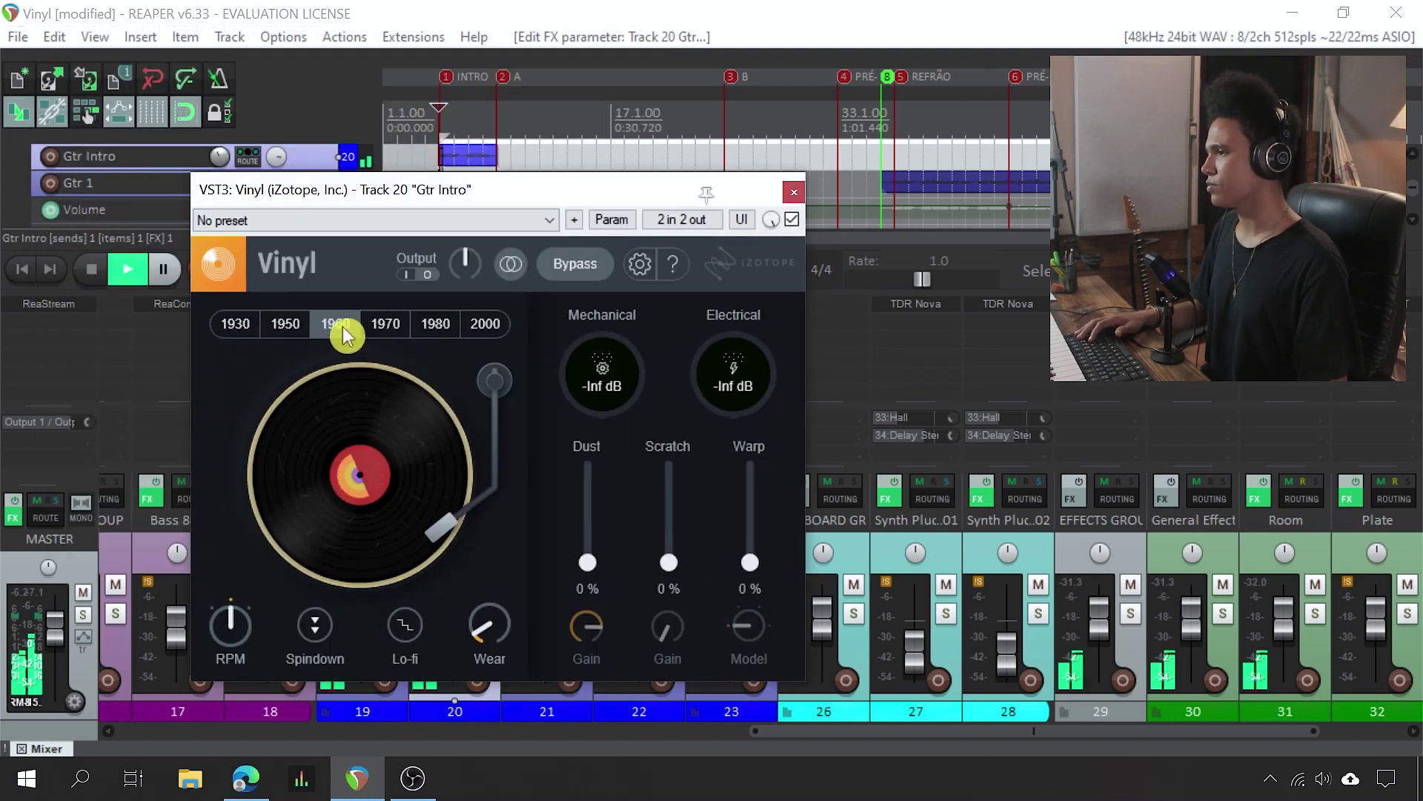
left_click(286, 338)
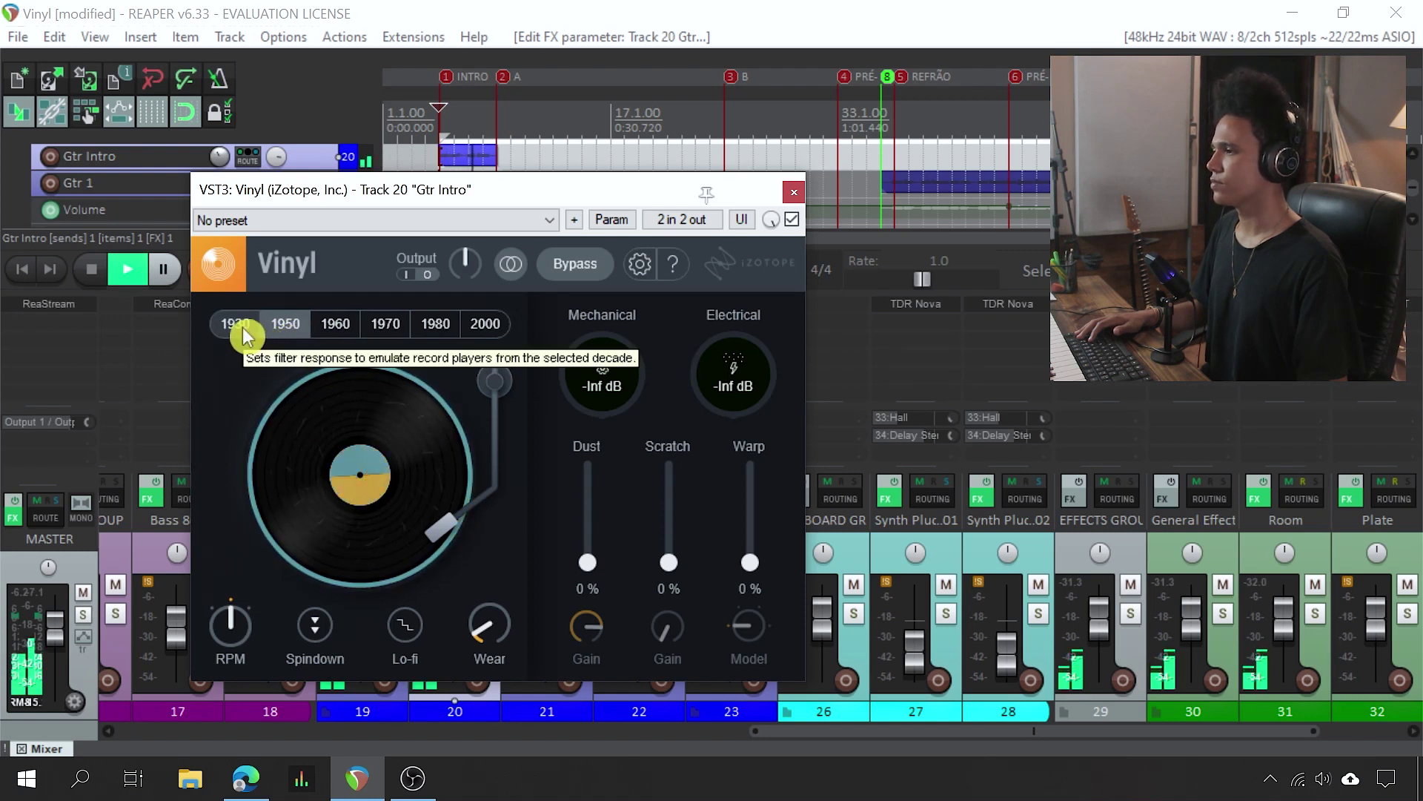
key("space")
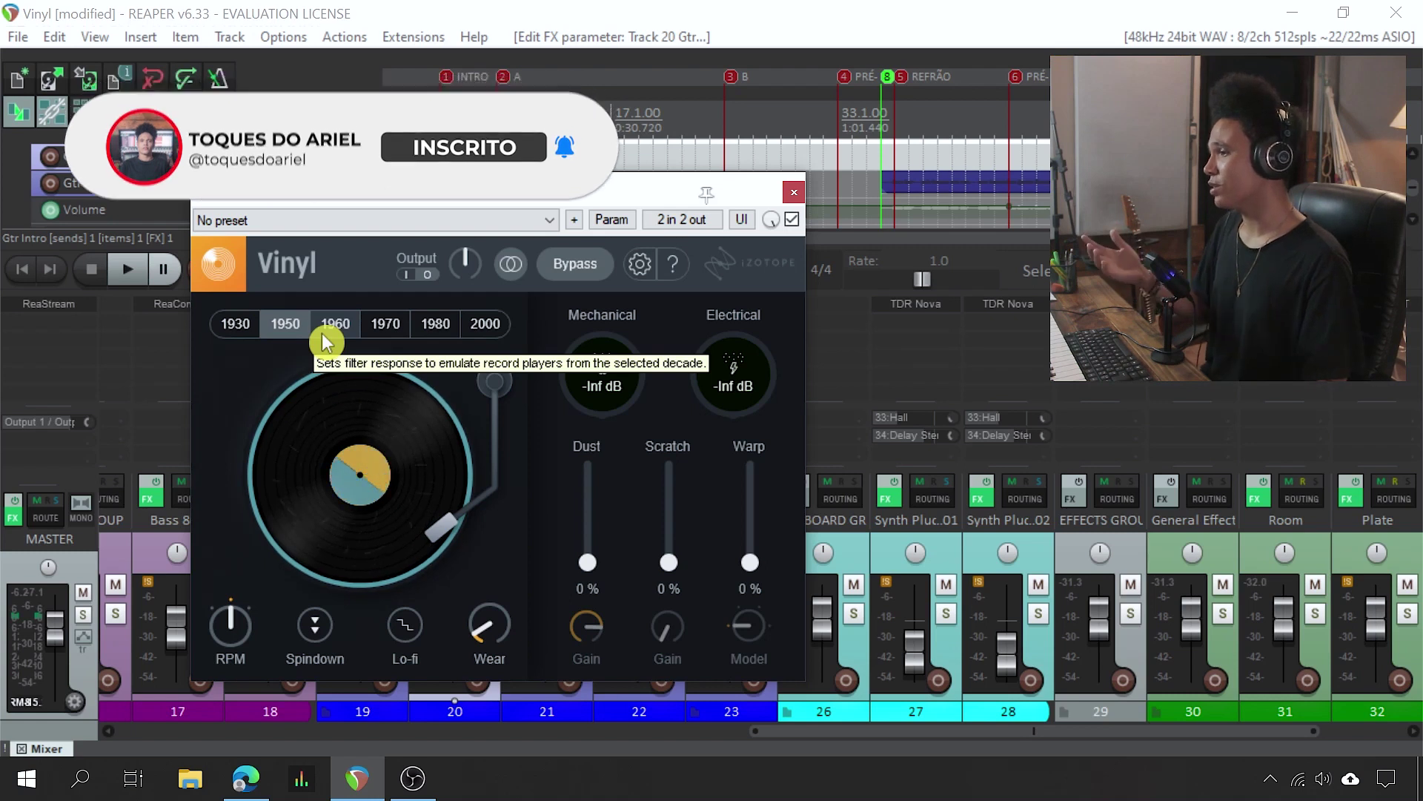
left_click(325, 335)
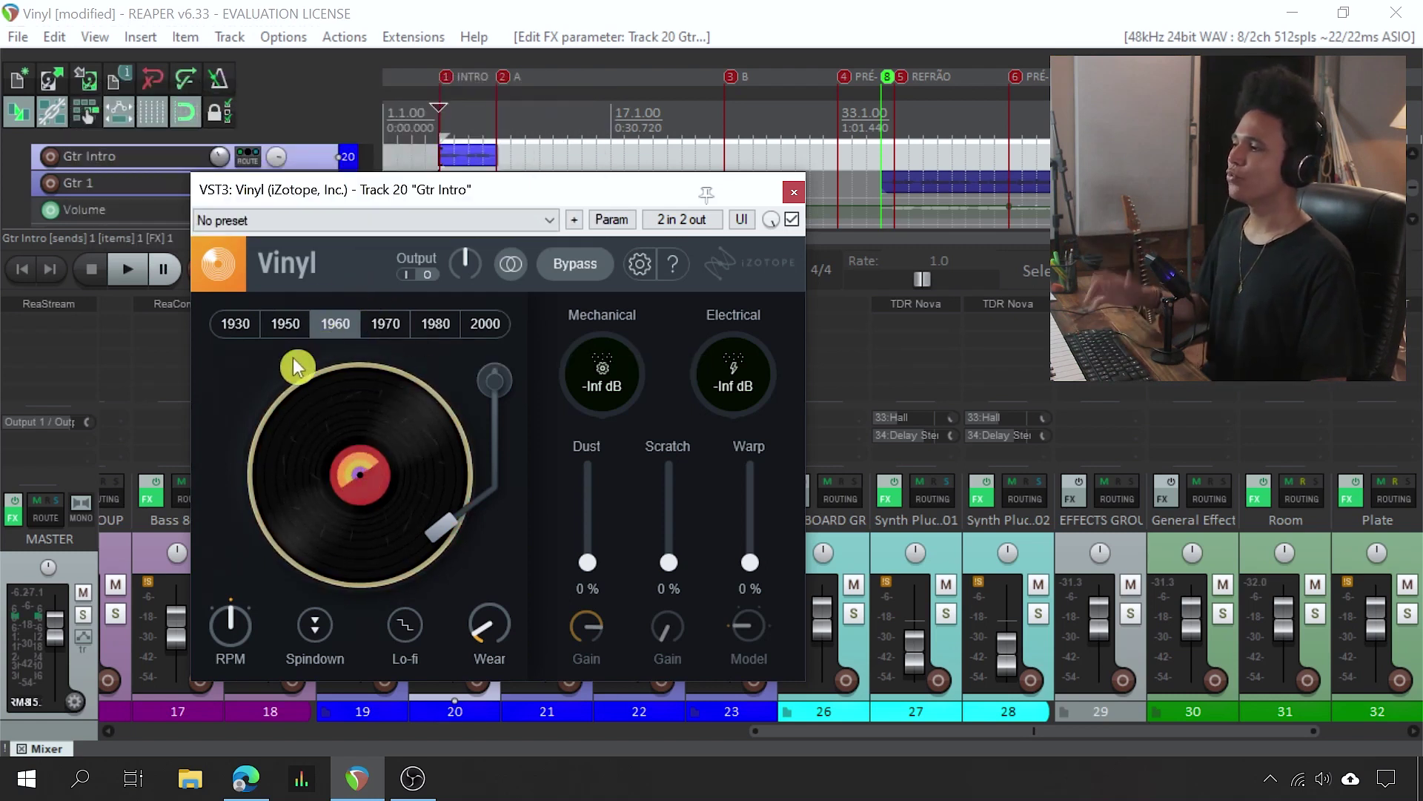
left_click(297, 333)
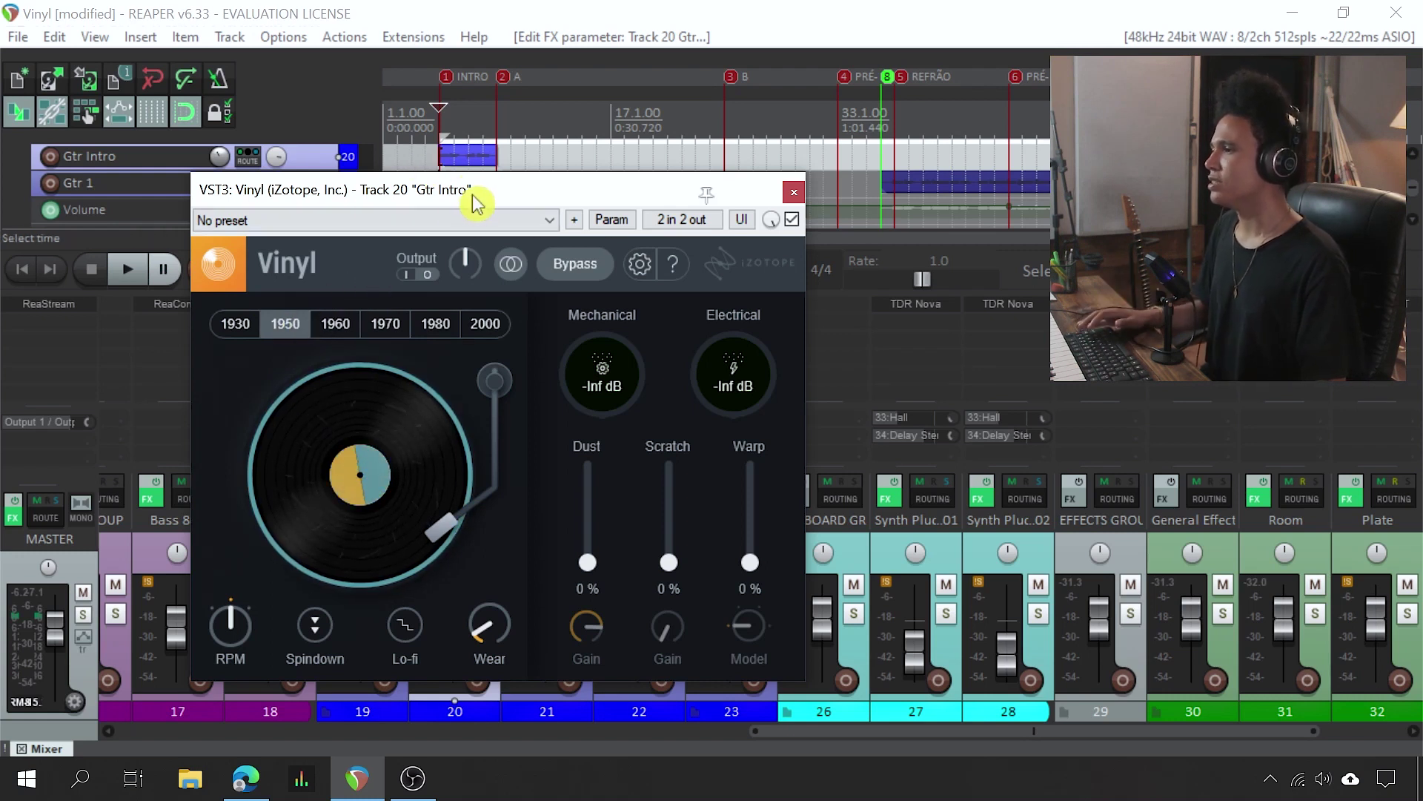
Step: Play the soloed Gtr Intro through the 1950 filter and set Vinyl's Wear to 27 %
key("space")
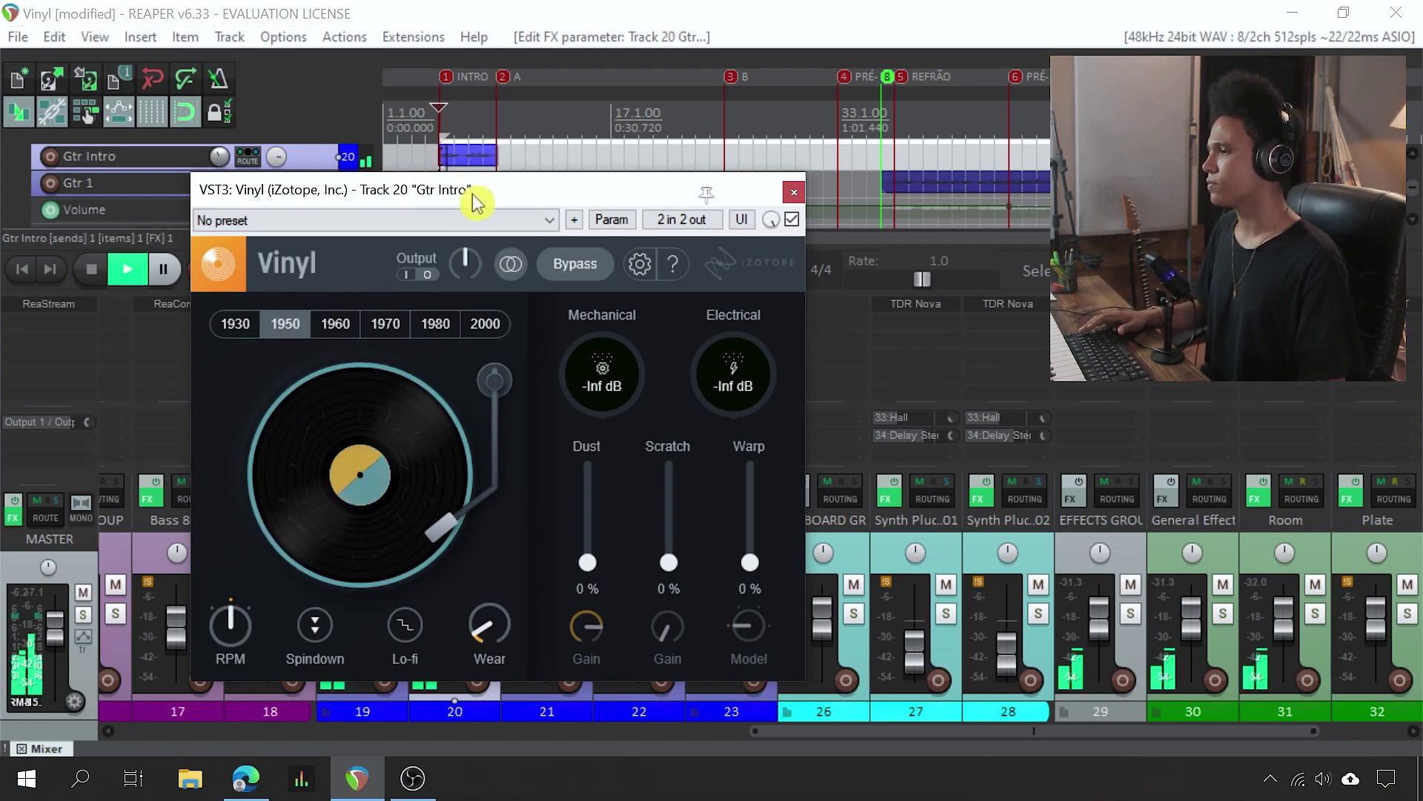
mouse_move(501, 639)
left_click_drag(500, 630, 485, 591)
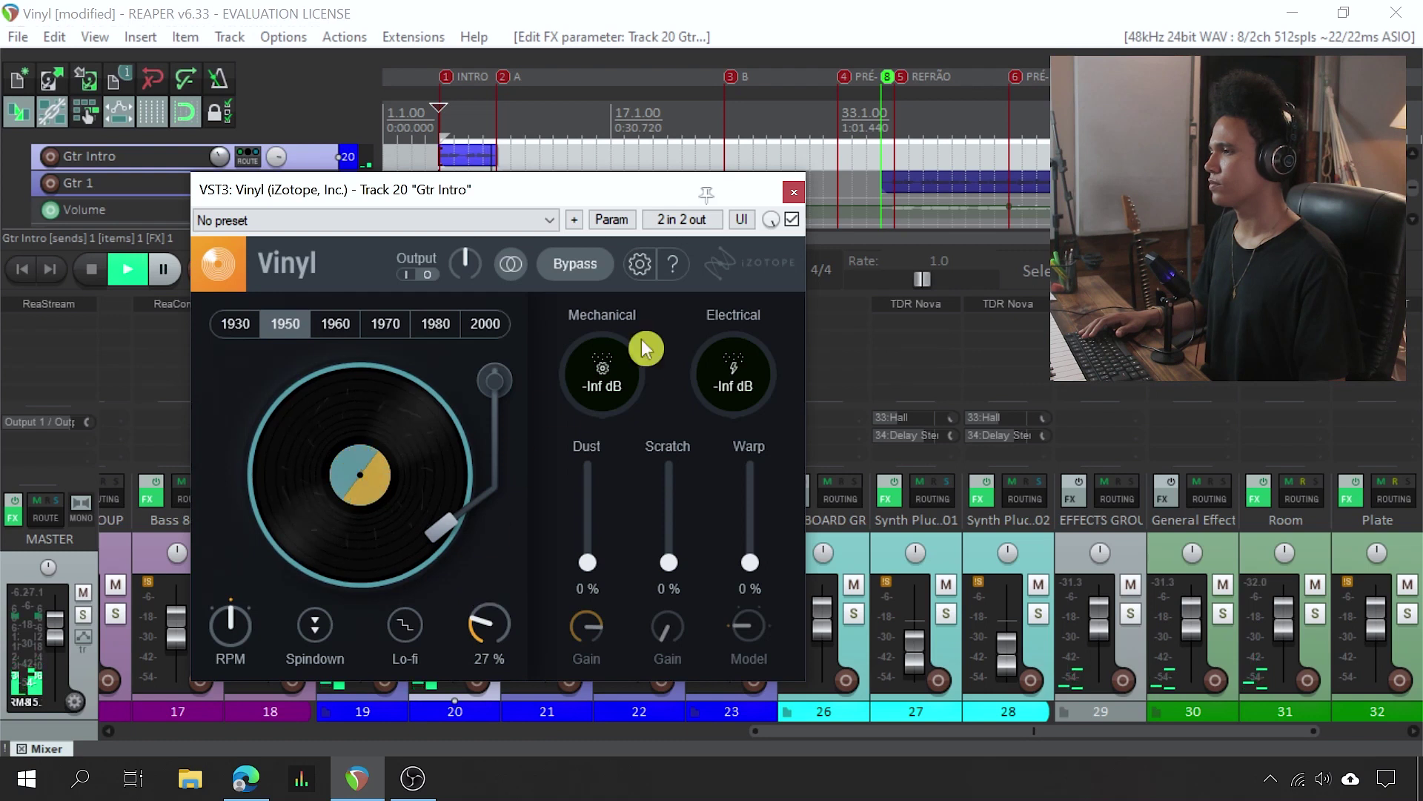
Step: Compare the Gtr Intro with Vinyl bypassed and enabled, stop playback, and close the plug-in window
left_click(792, 219)
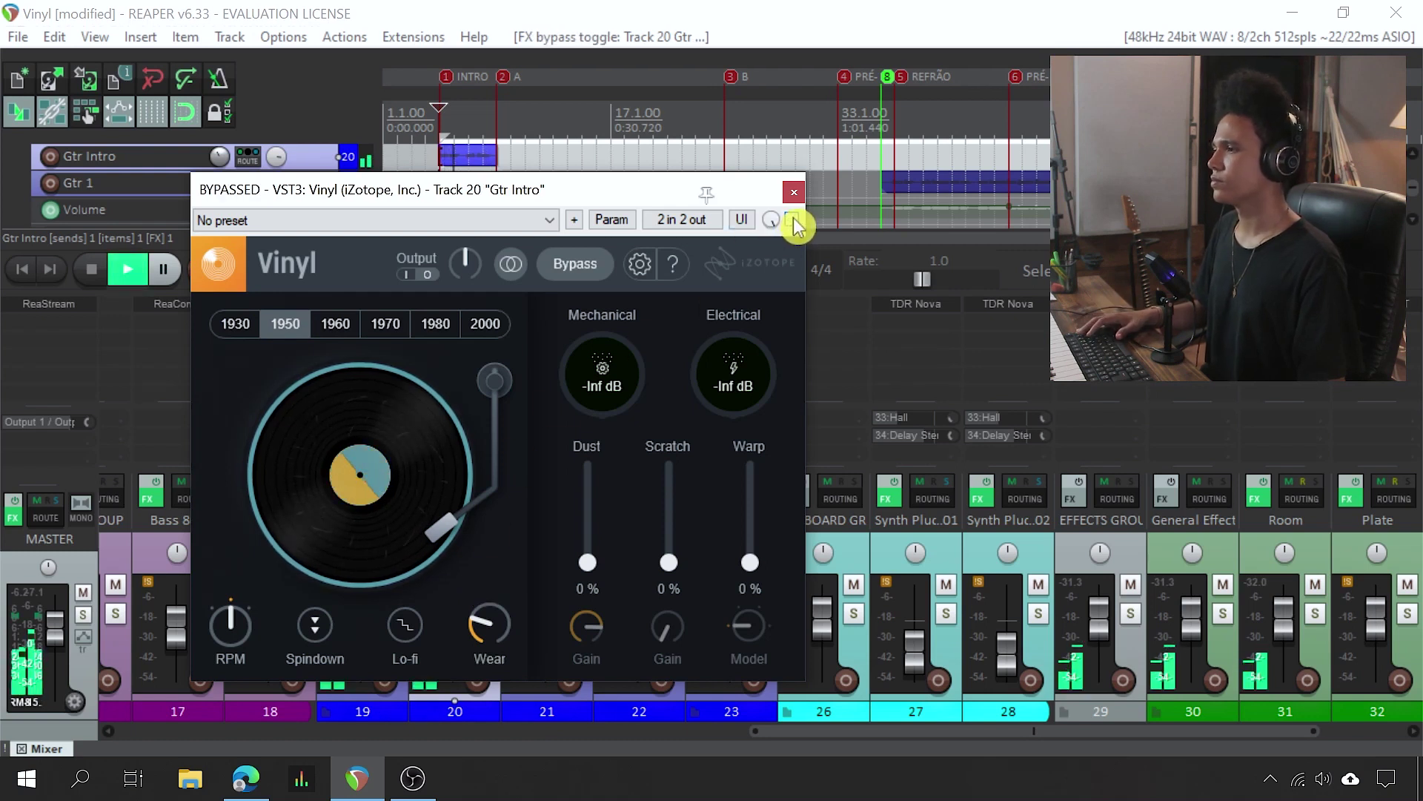
left_click(793, 221)
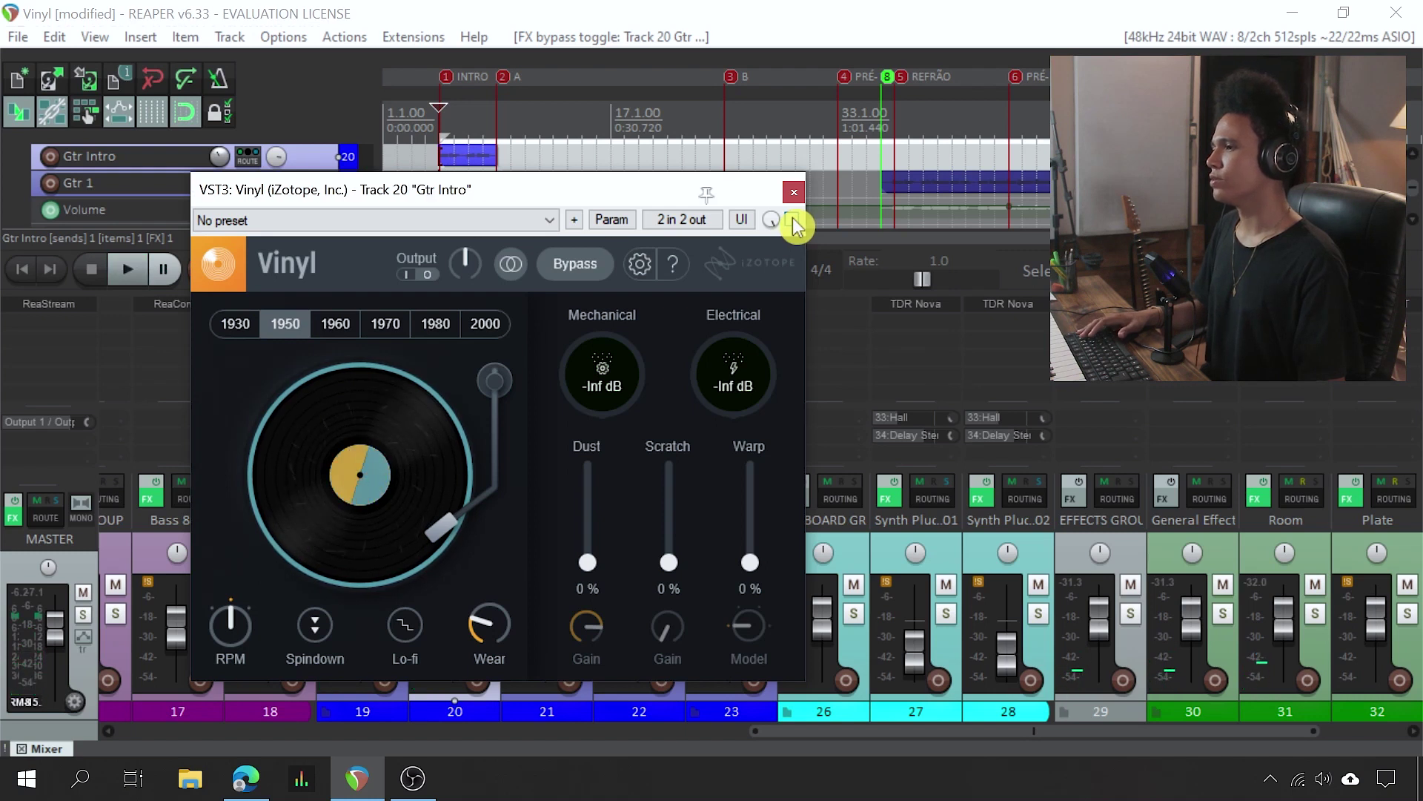
key("space")
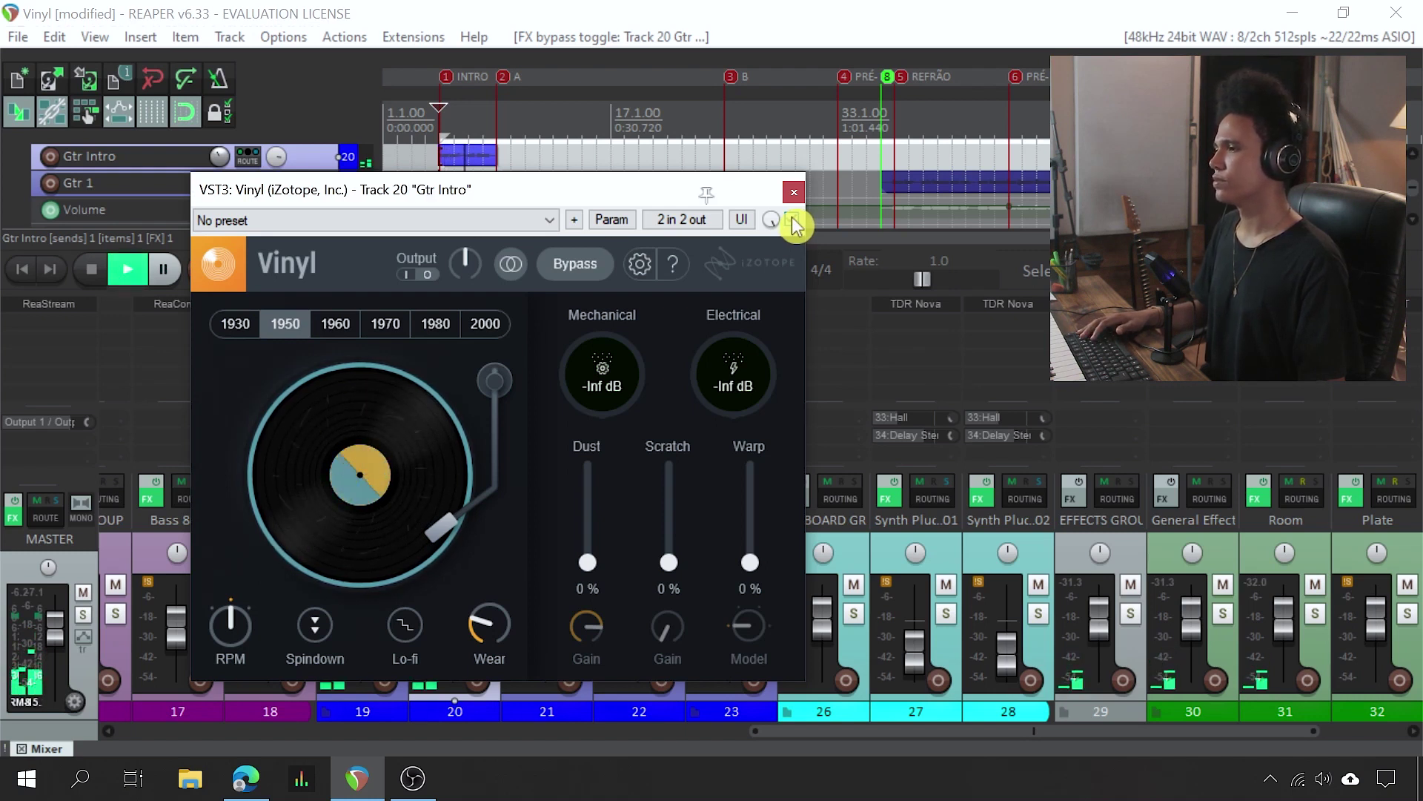
key("space")
left_click(792, 195)
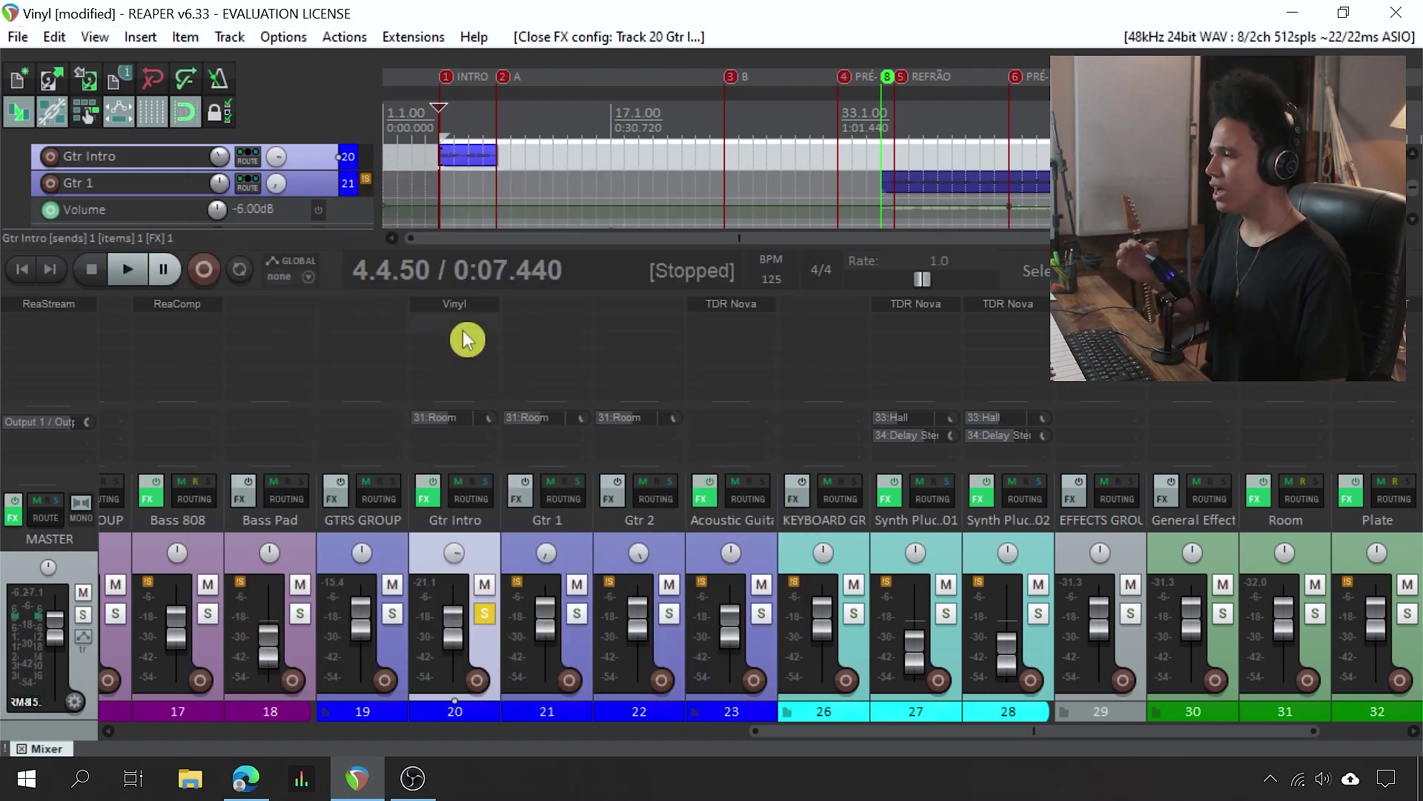
Step: Reopen Vinyl on Gtr Intro, set Warp to 20 %, lower it to 9 % during playback, and stop
left_click(463, 310)
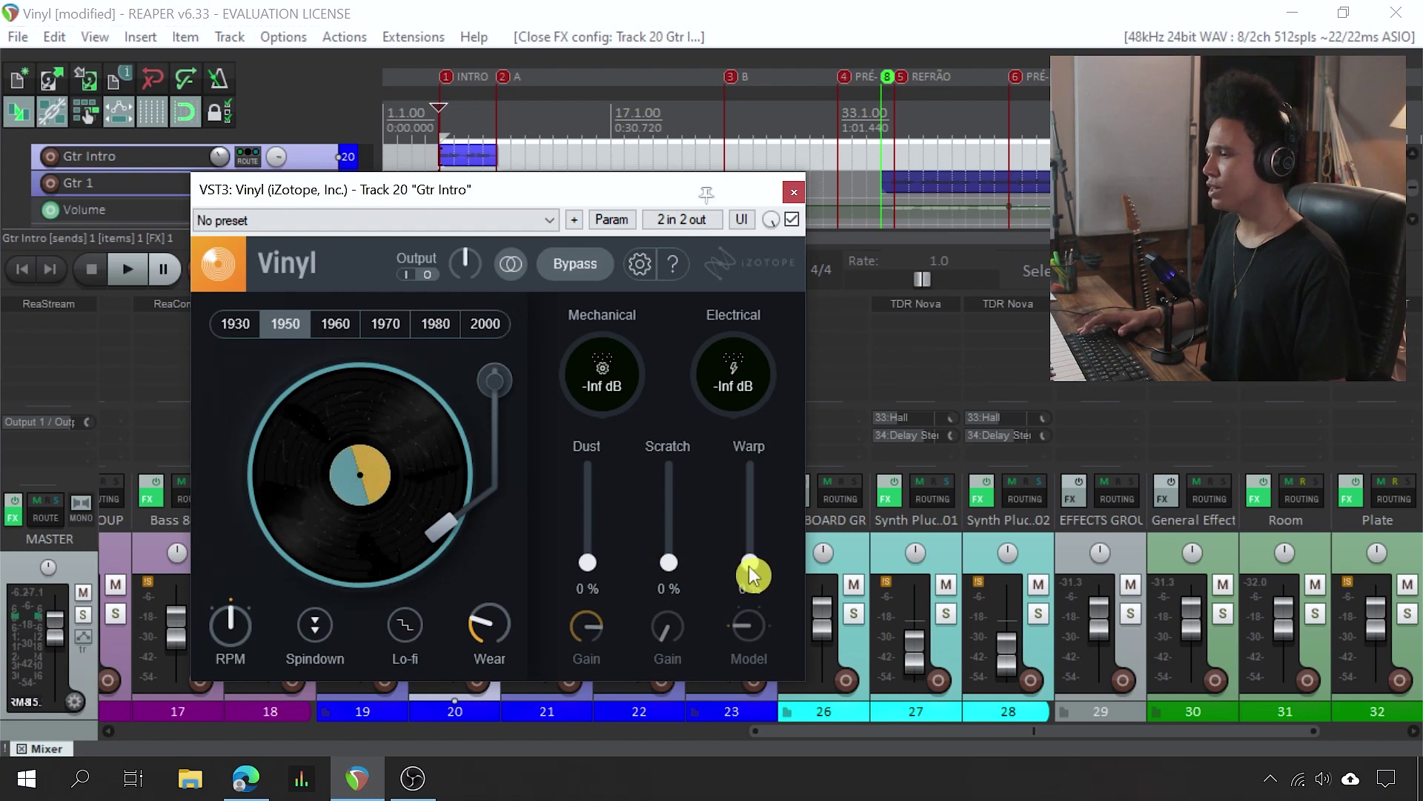
left_click_drag(751, 573, 808, 549)
key("space")
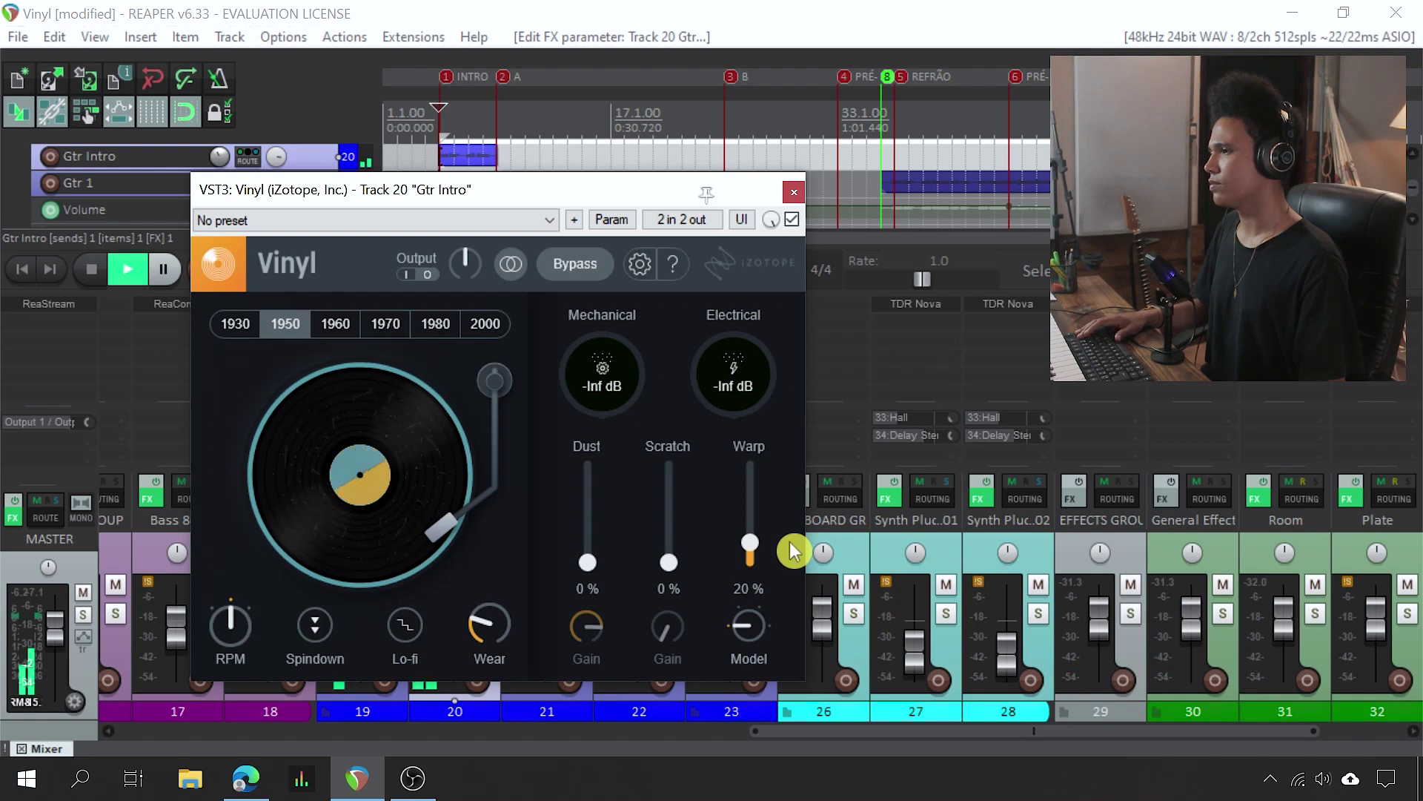
left_click_drag(764, 549, 599, 557)
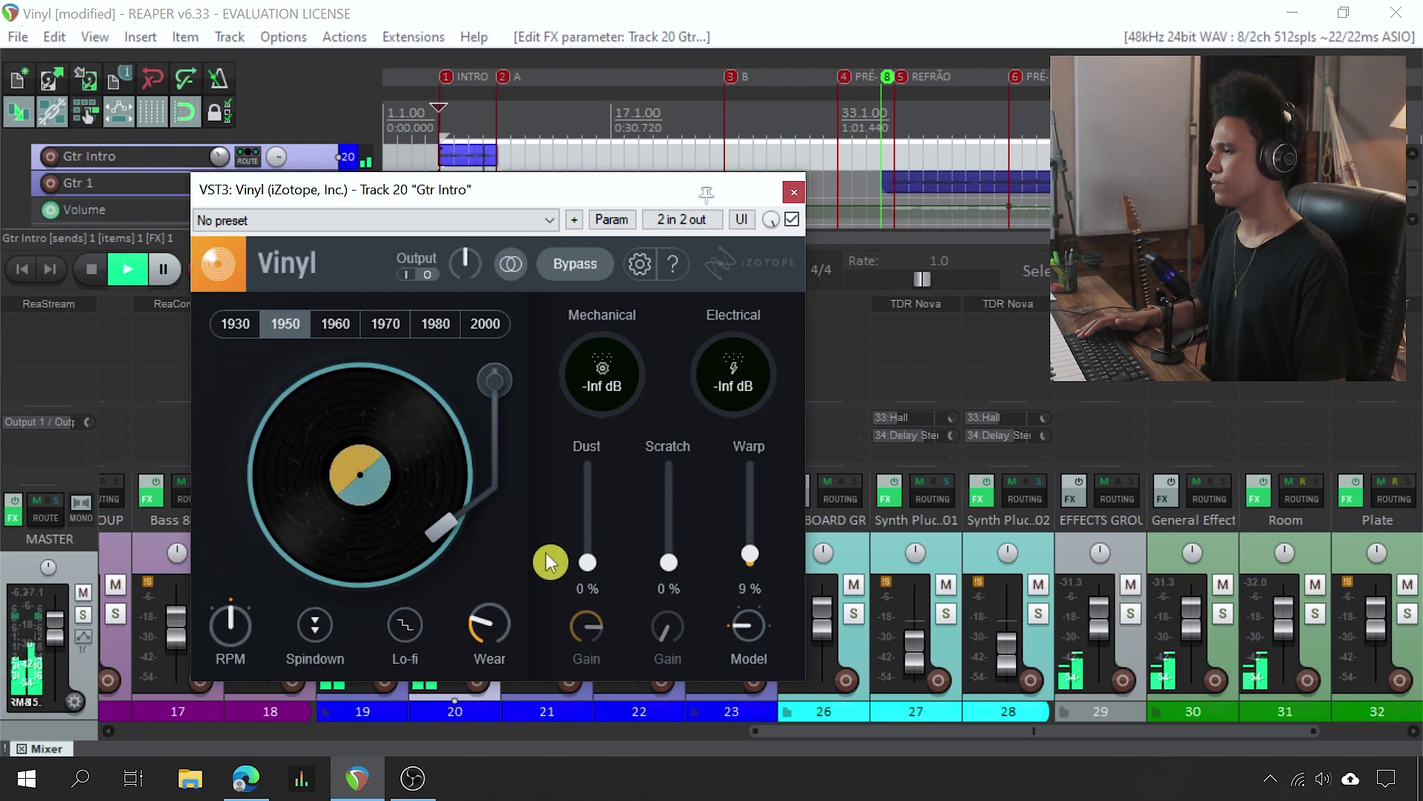
key("space")
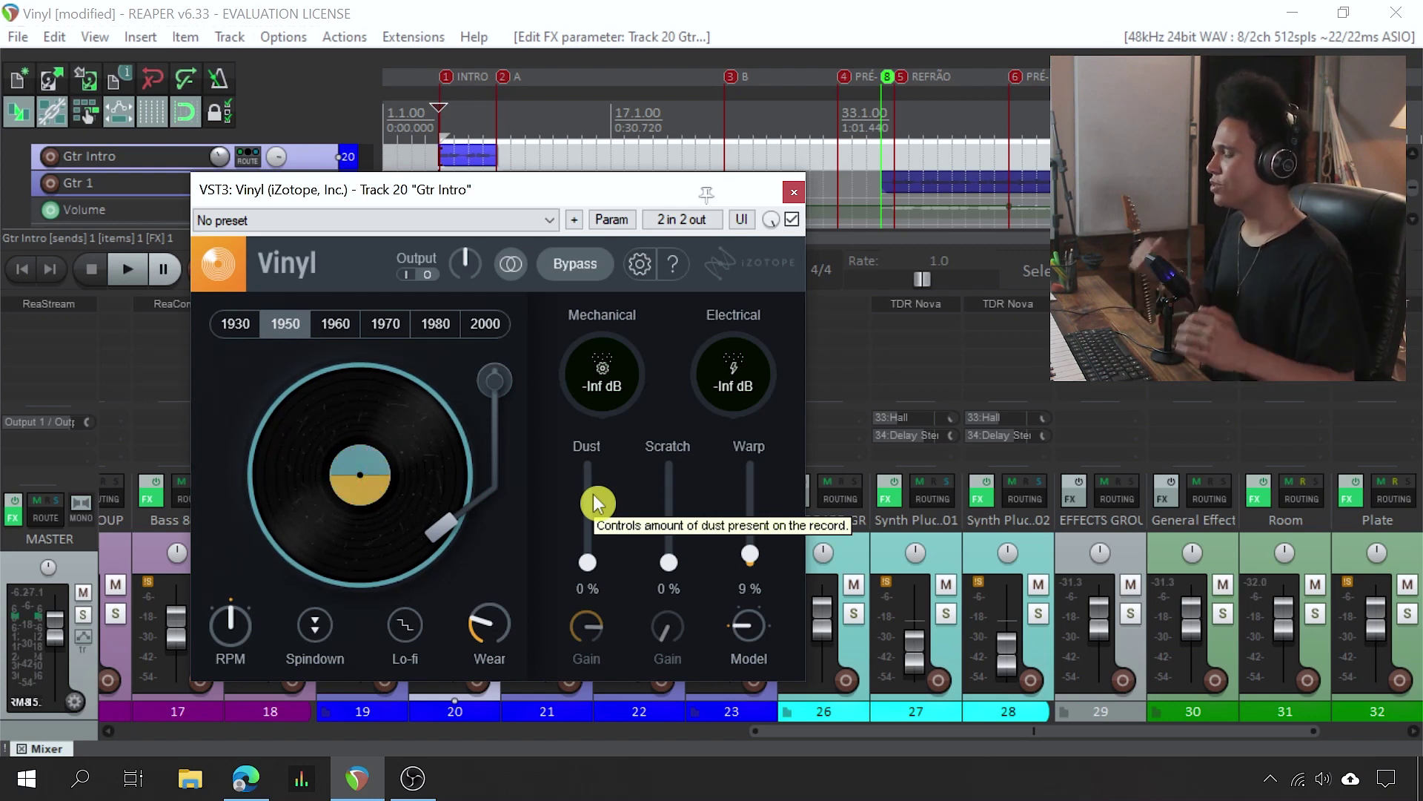
Step: Close the Vinyl window and turn off solo on the Gtr Intro track
key("Escape")
left_click(485, 614)
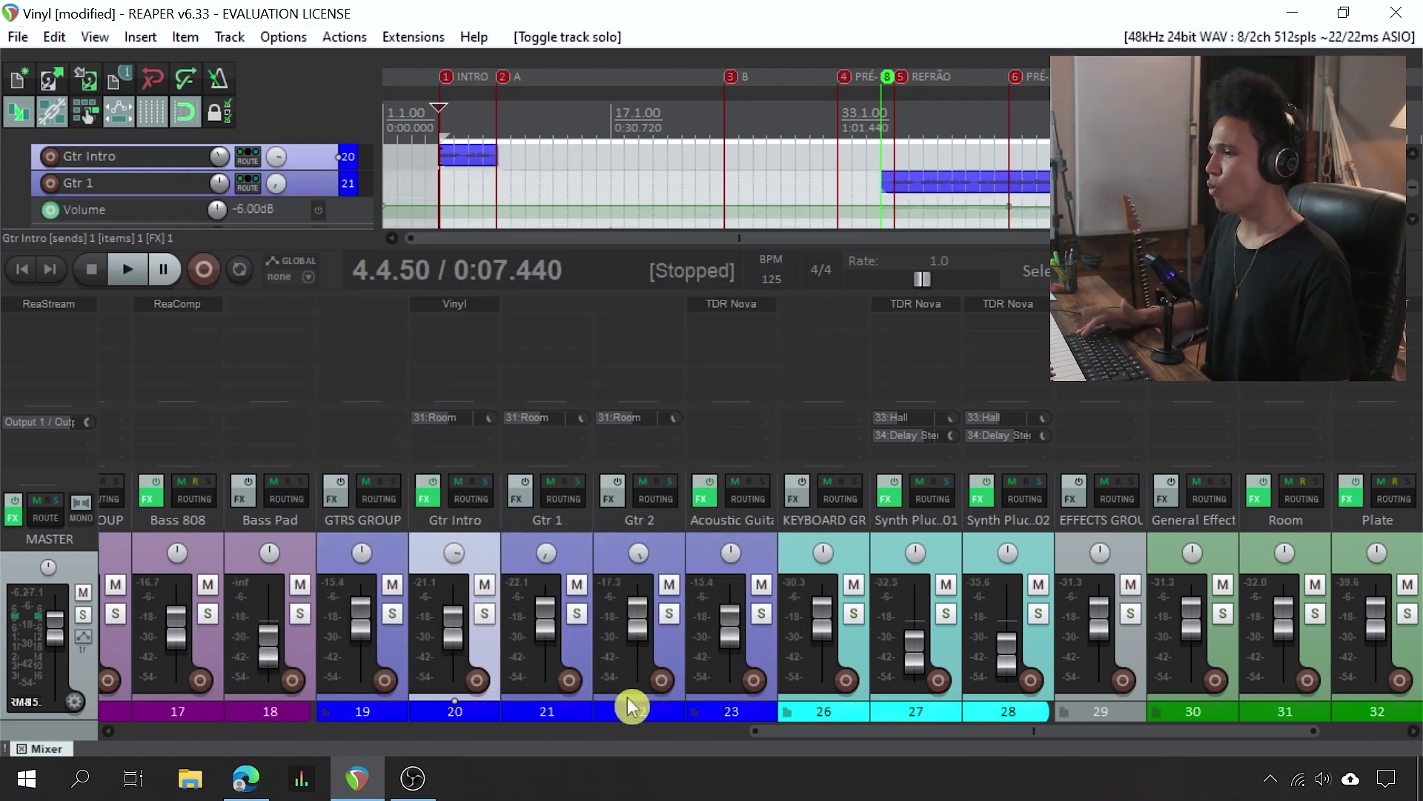
scroll(890, 747, "left", 1)
left_click_drag(890, 738, 237, 736)
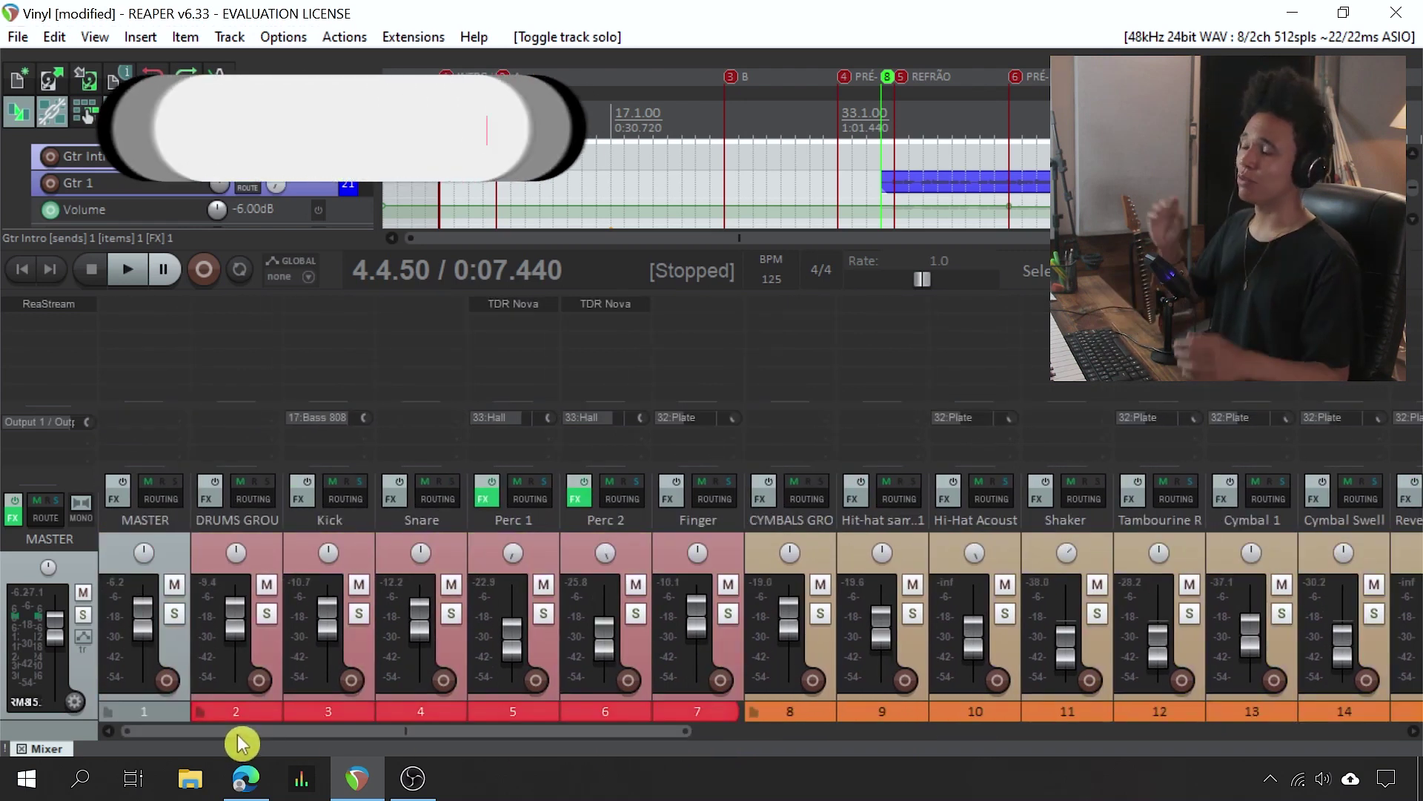